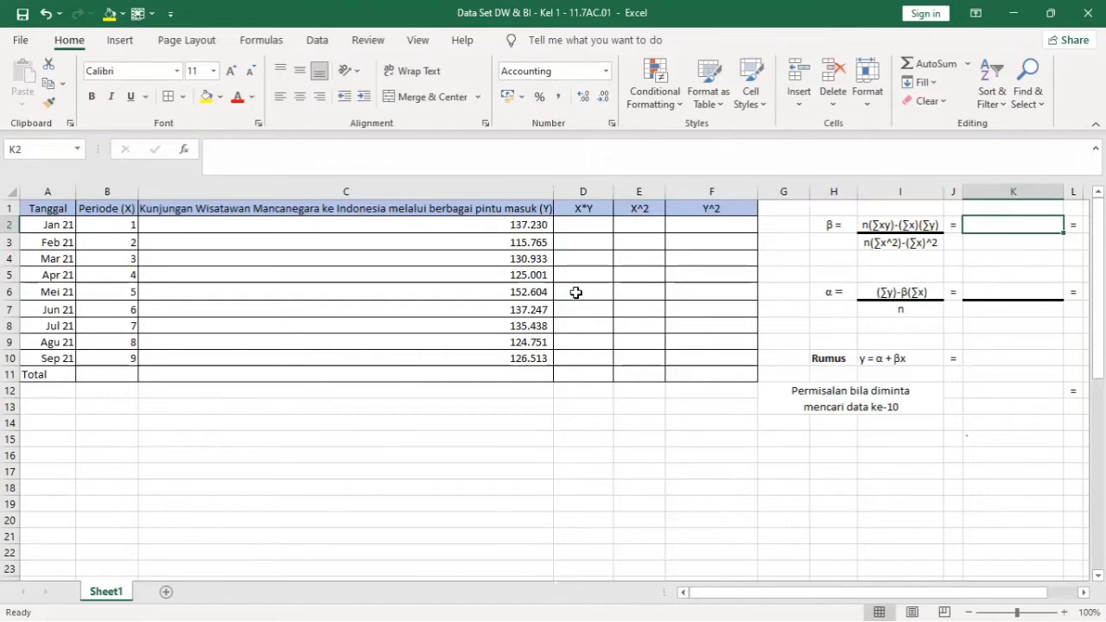
- Calculate the X*Y column with the formula =B2*C2 in D2 and fill it down to D10
left_click(595, 226)
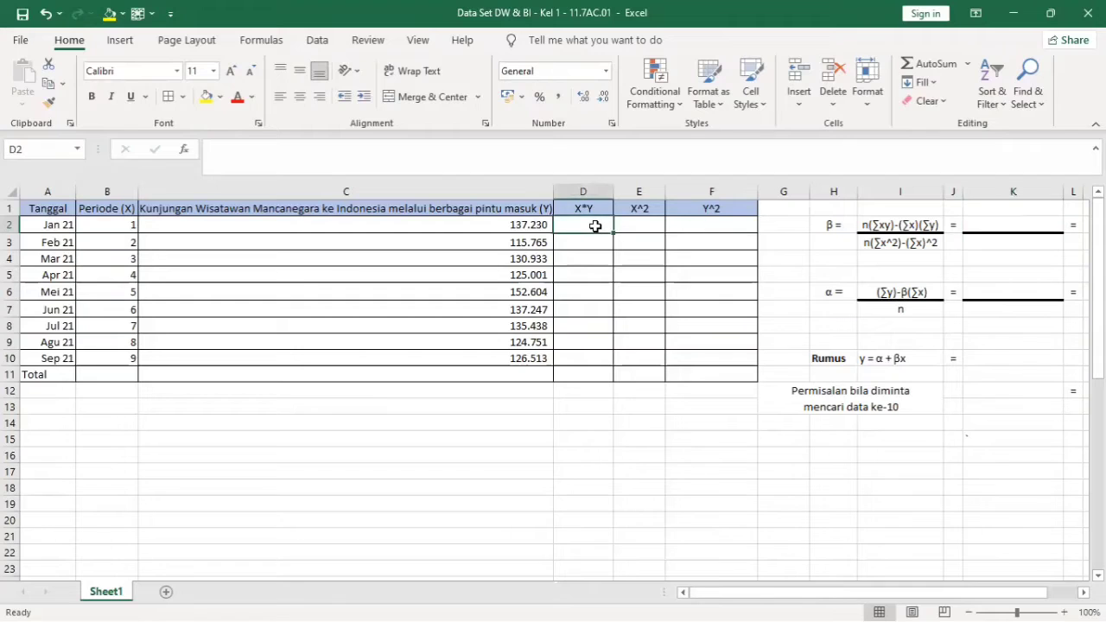
left_click(576, 169)
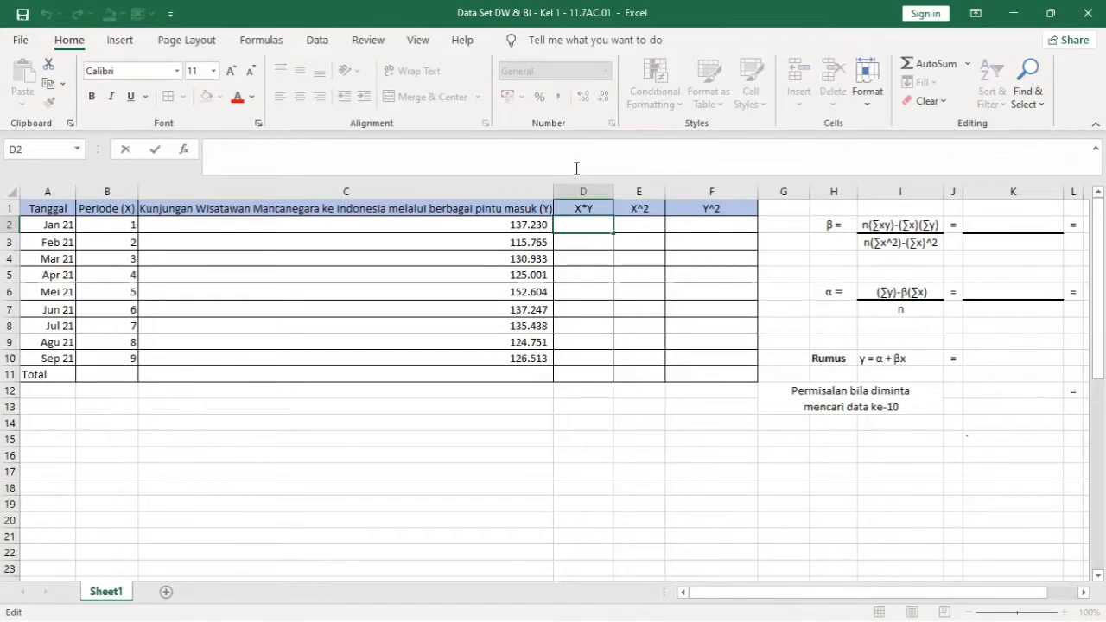
type("=")
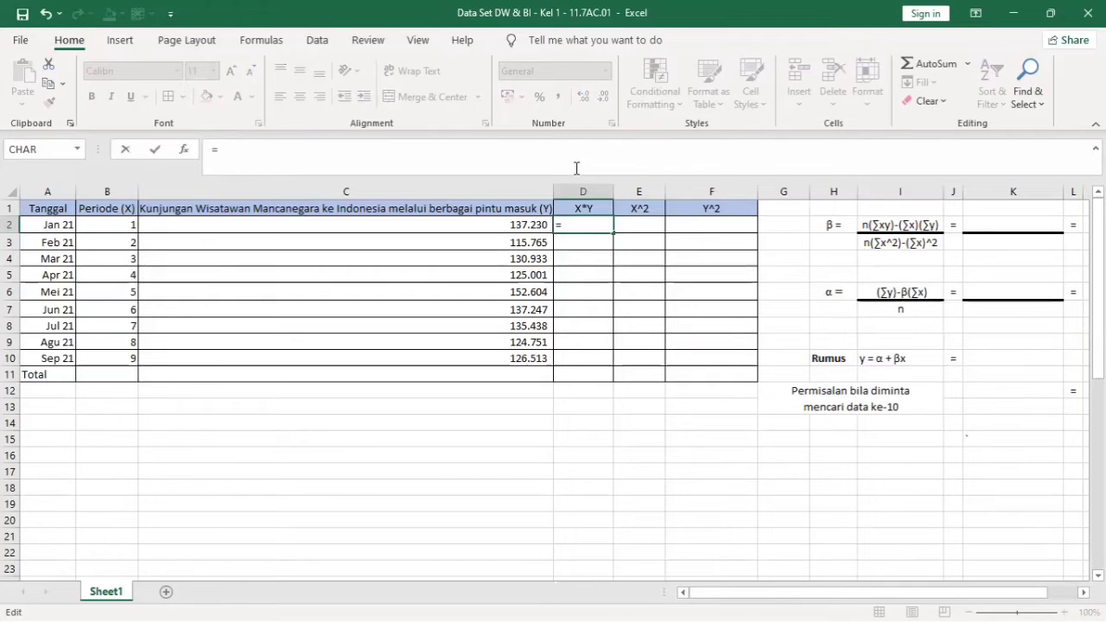
type("B2*")
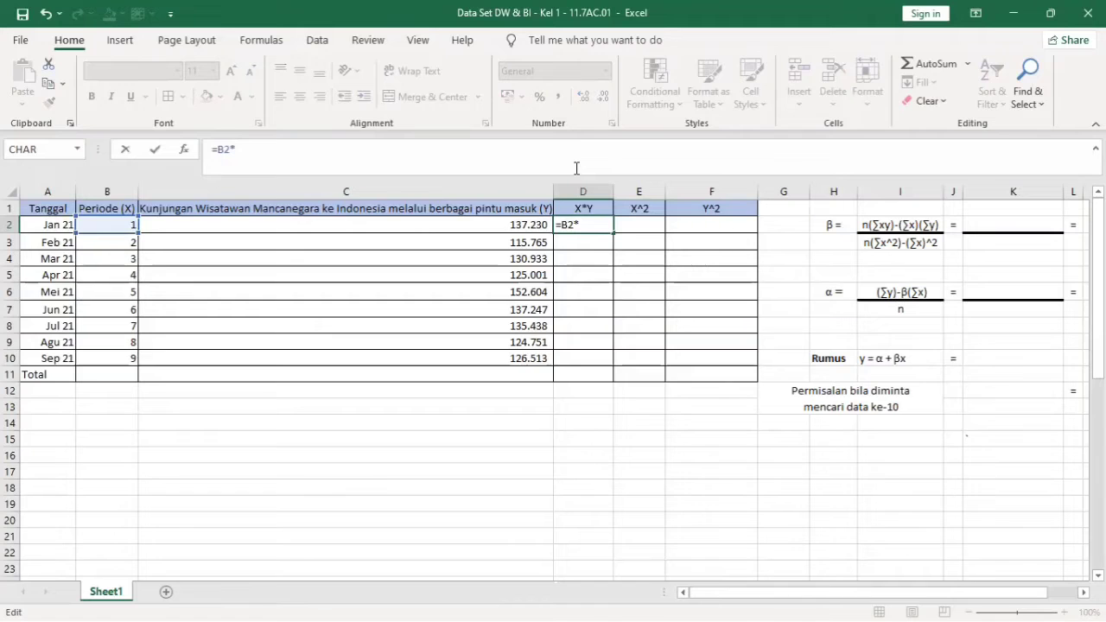
type("C2")
key("Return")
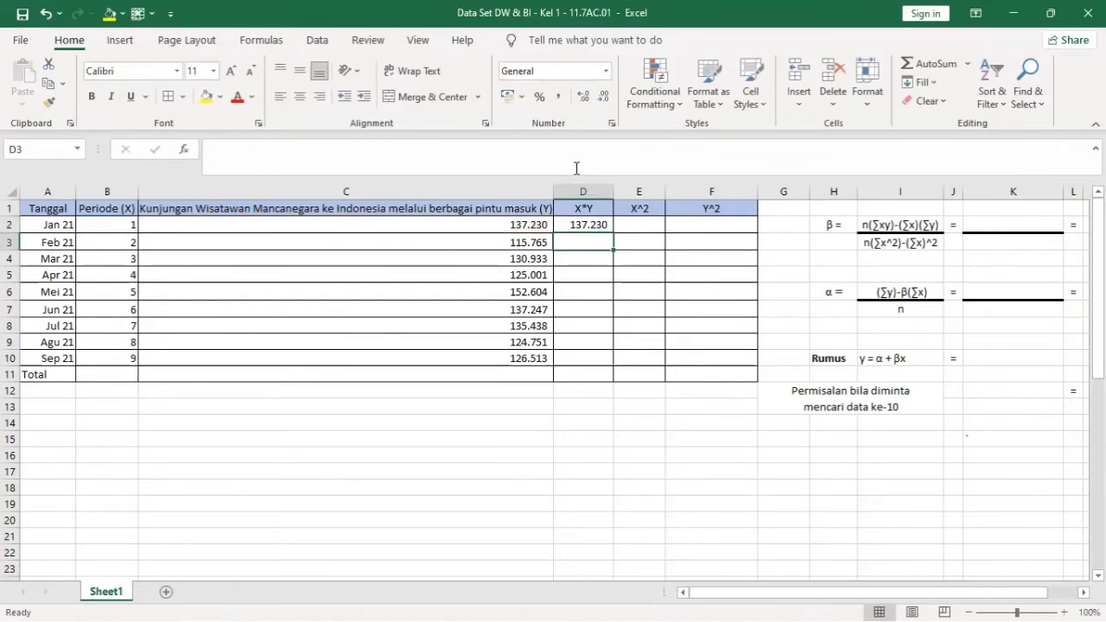
left_click(608, 226)
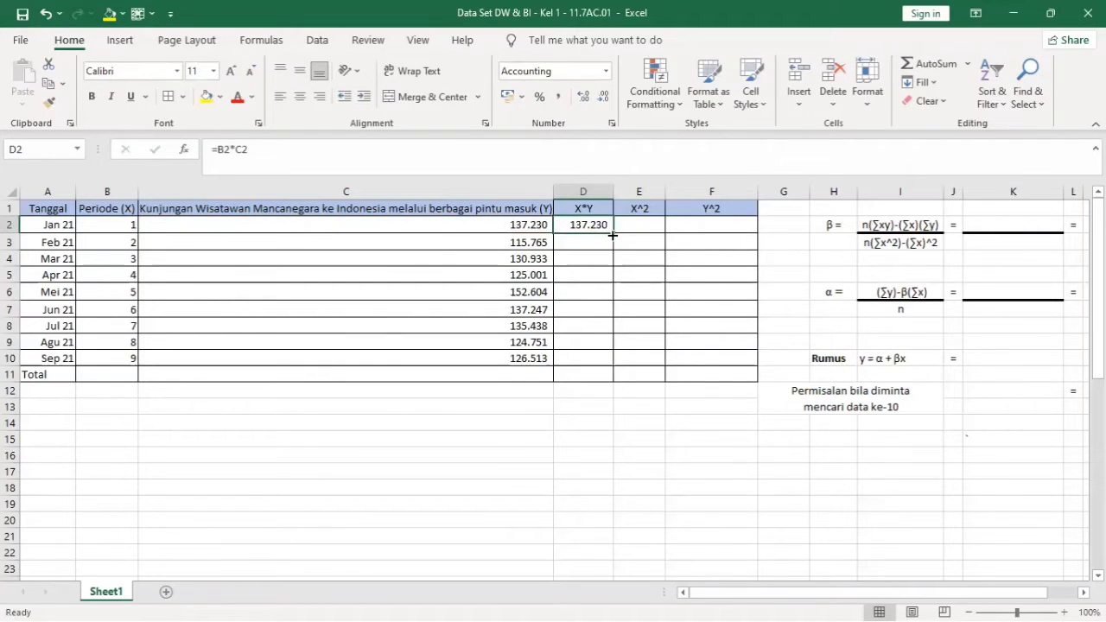
left_click_drag(612, 235, 595, 362)
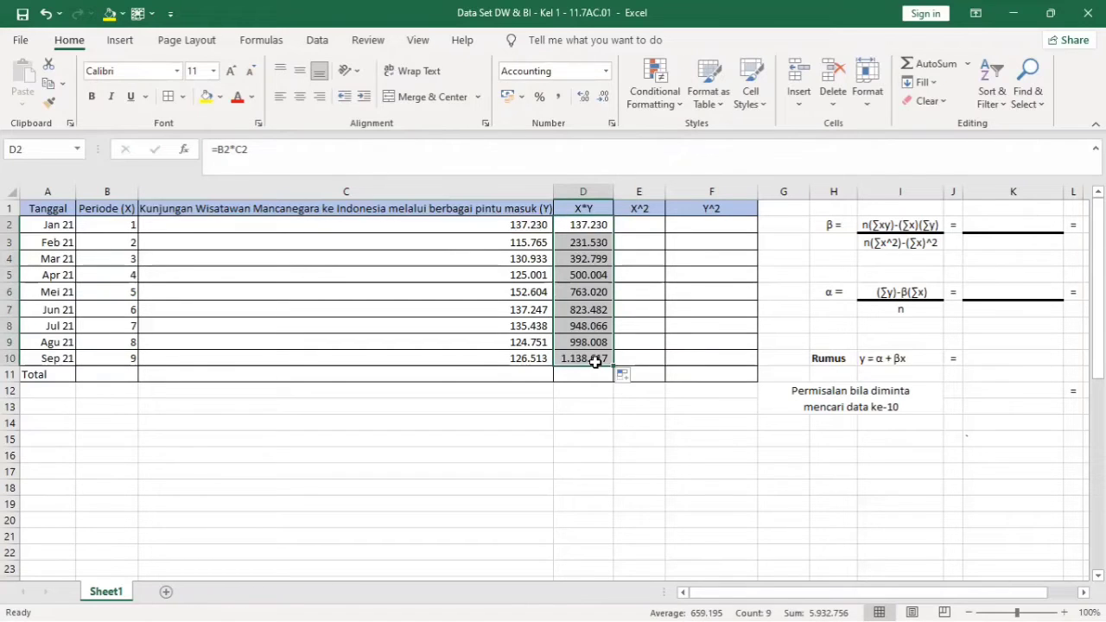
- Calculate the X^2 column with the formula =B2*B2 in E2 and fill it down to E10
left_click(634, 225)
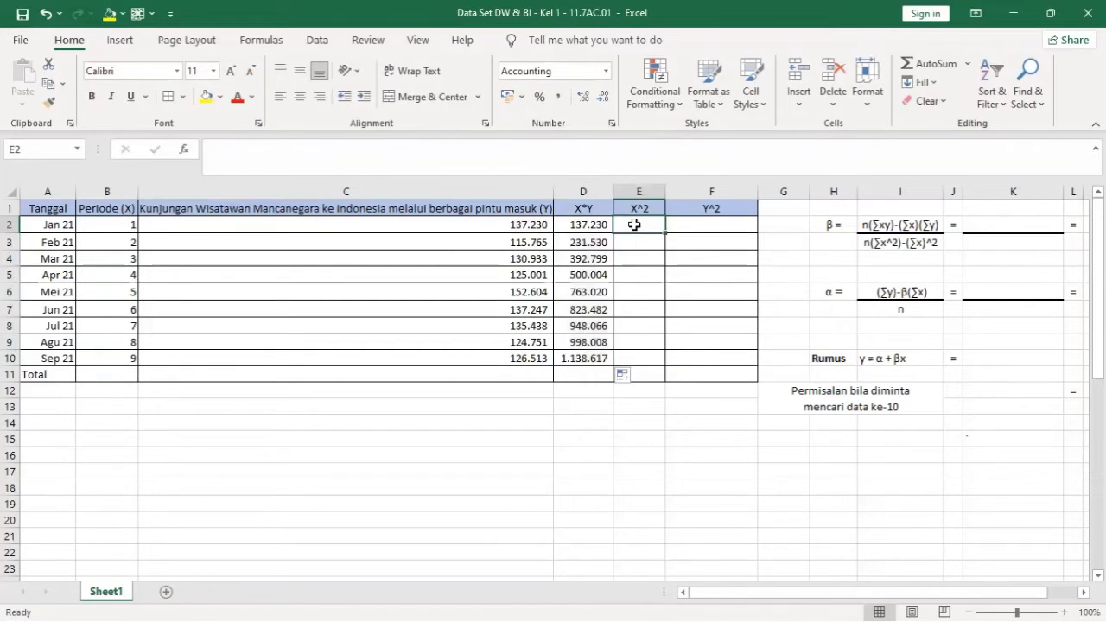
left_click(513, 155)
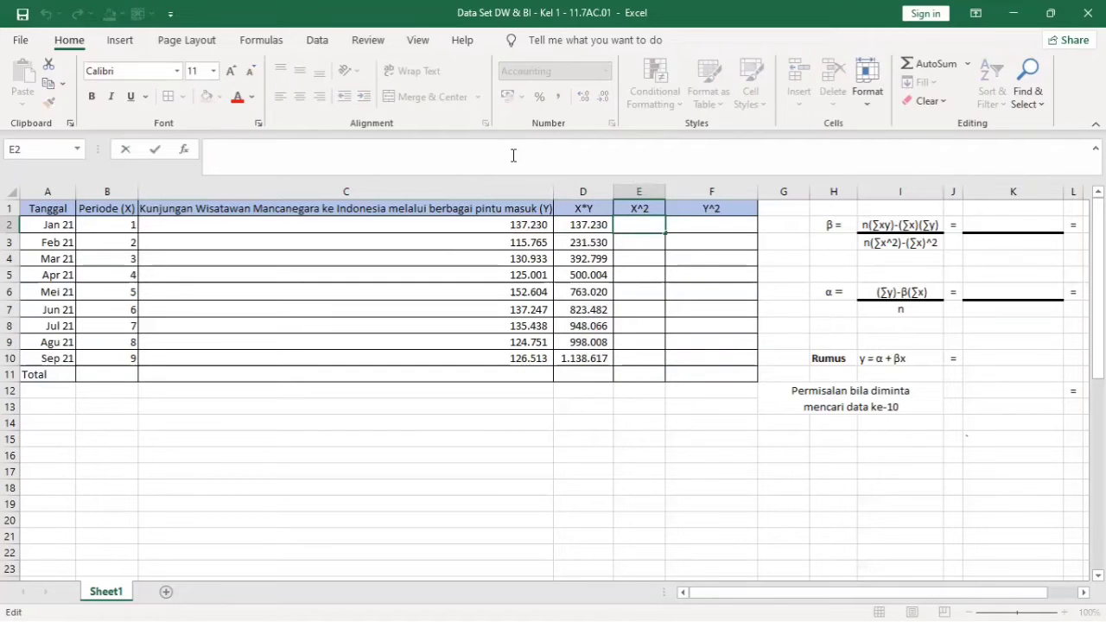
type("=")
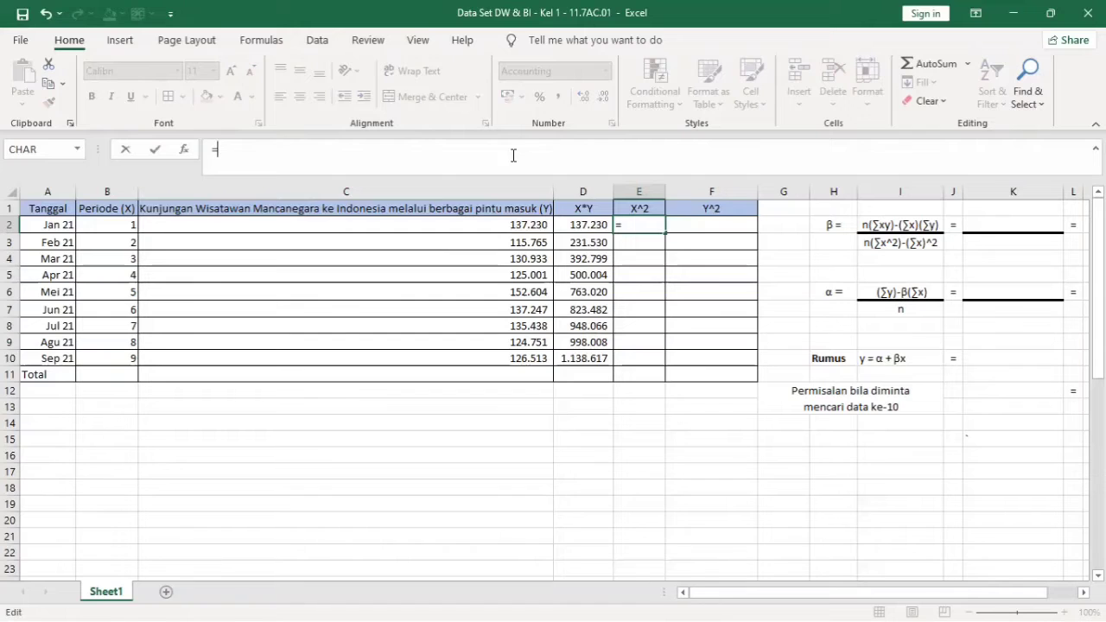
type("B")
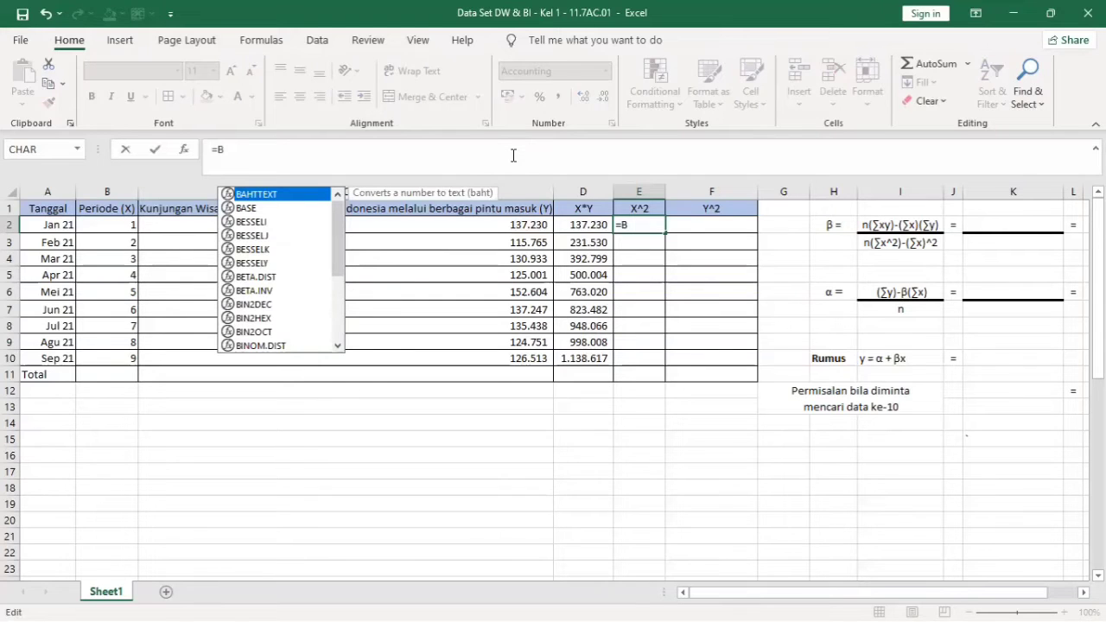
type("2")
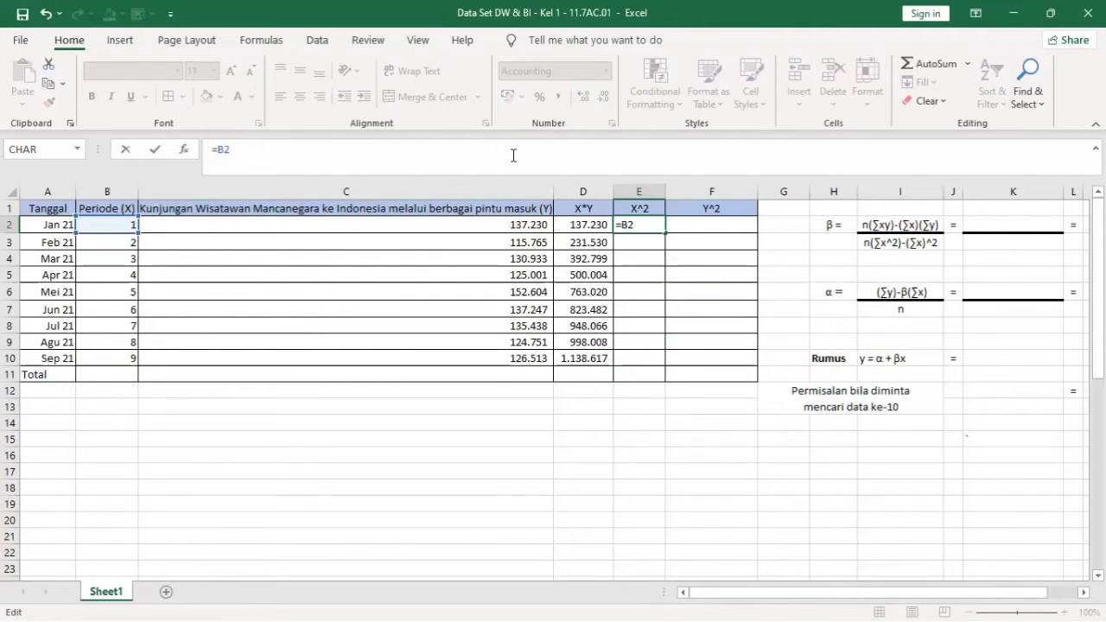
type(")B2")
key("BackSpace")
key("BackSpace")
key("BackSpace")
type("*B2")
key("Return")
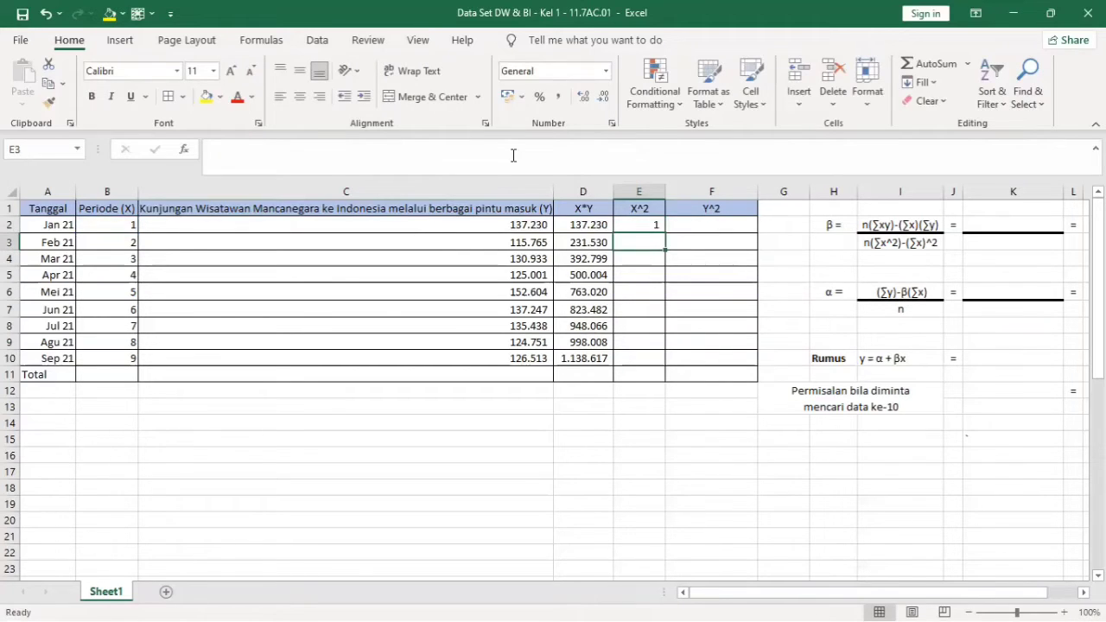
left_click(633, 221)
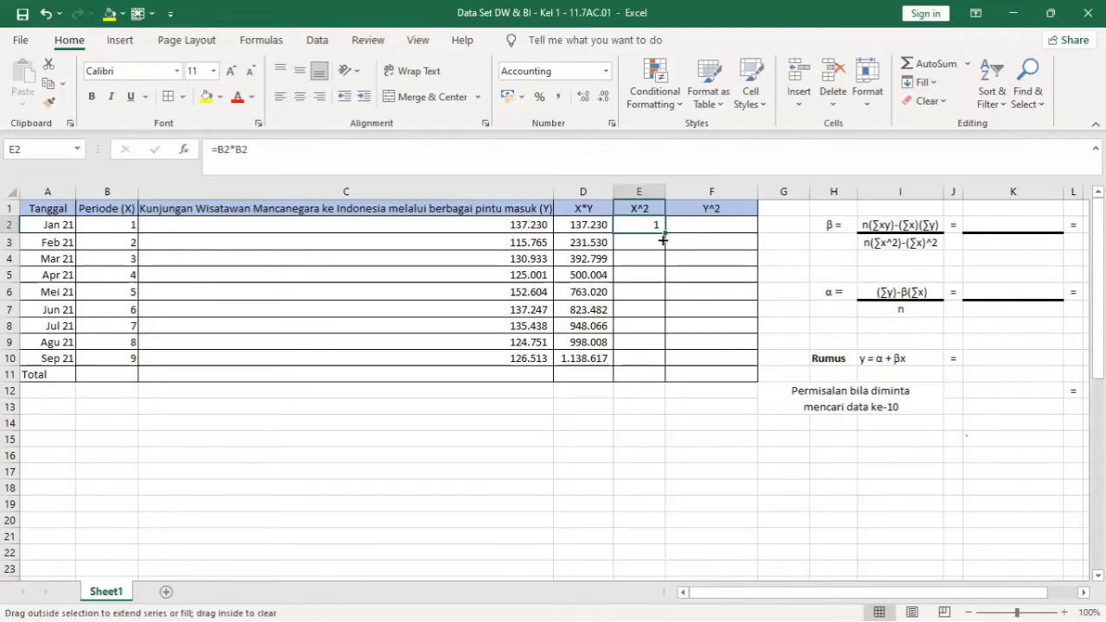
left_click_drag(662, 241, 651, 367)
- Calculate the Y^2 column with =C2*C2 filled from F2 to F10, and format the values with thousands separators and no decimals
left_click(711, 225)
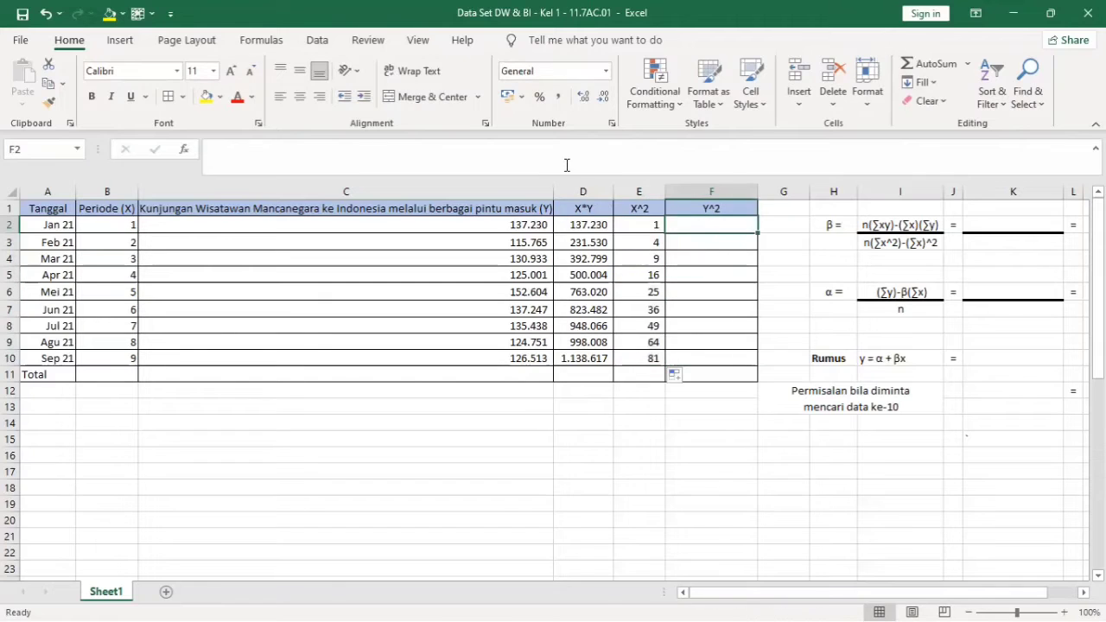
left_click(565, 164)
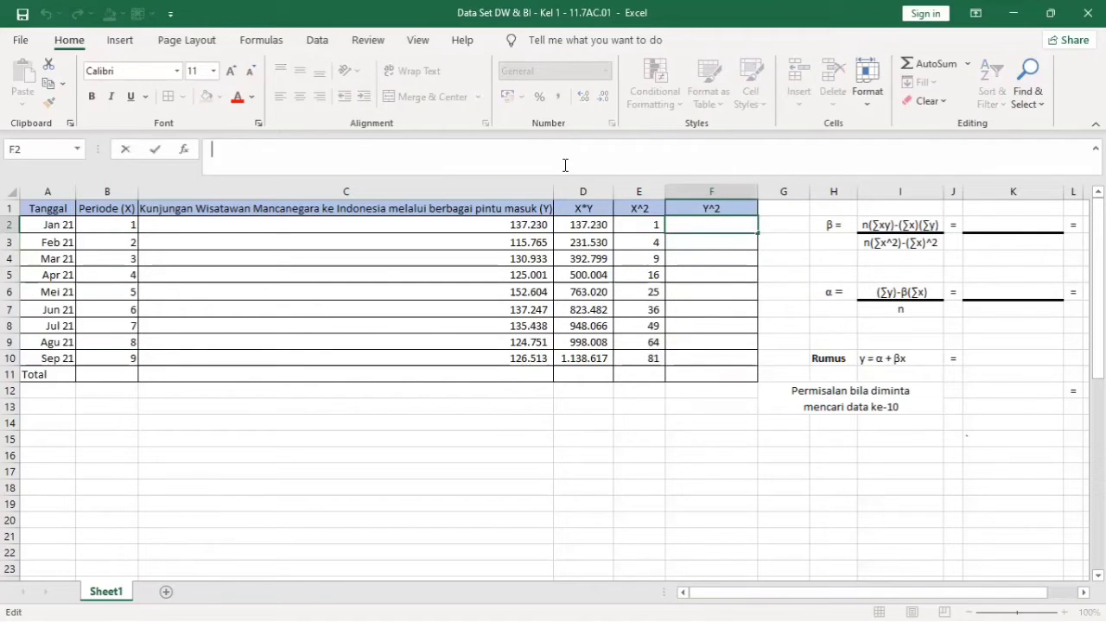
type("=")
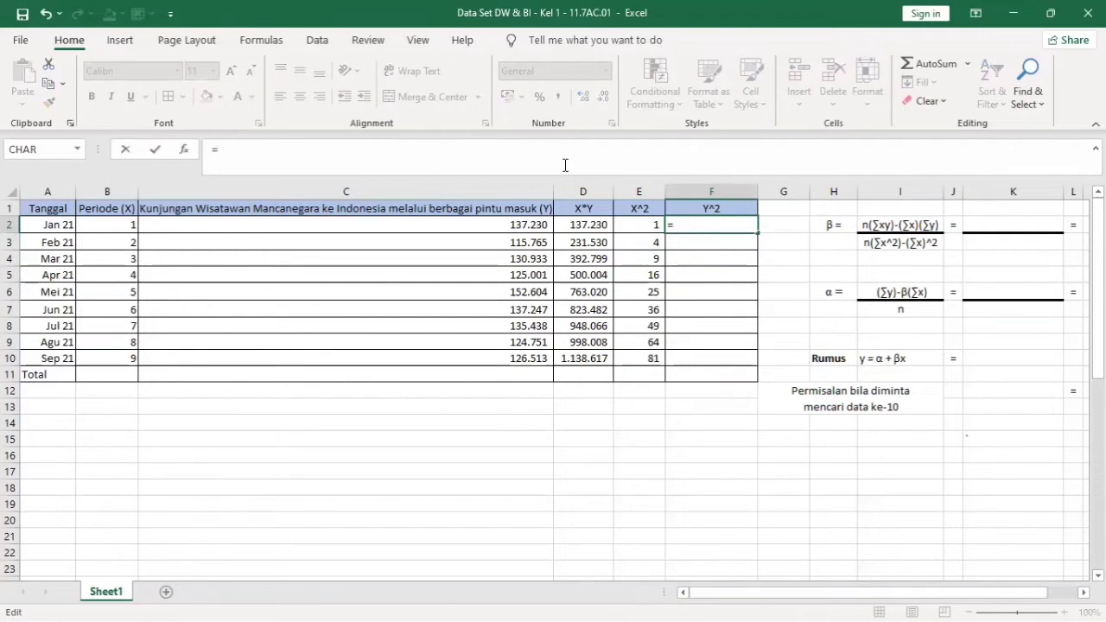
type("C2")
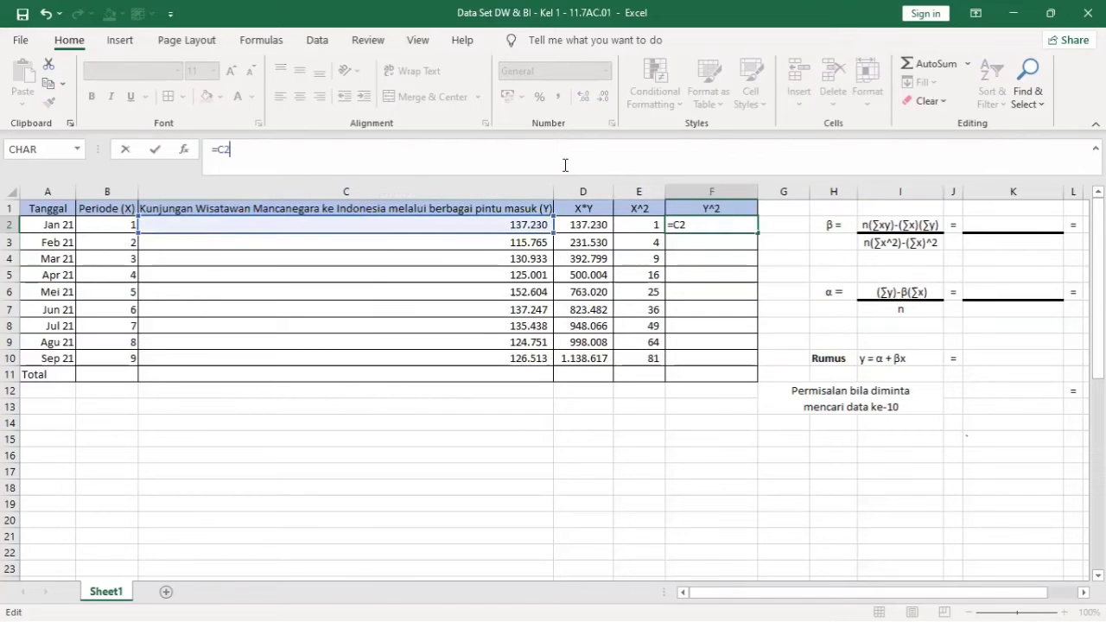
type("*C2")
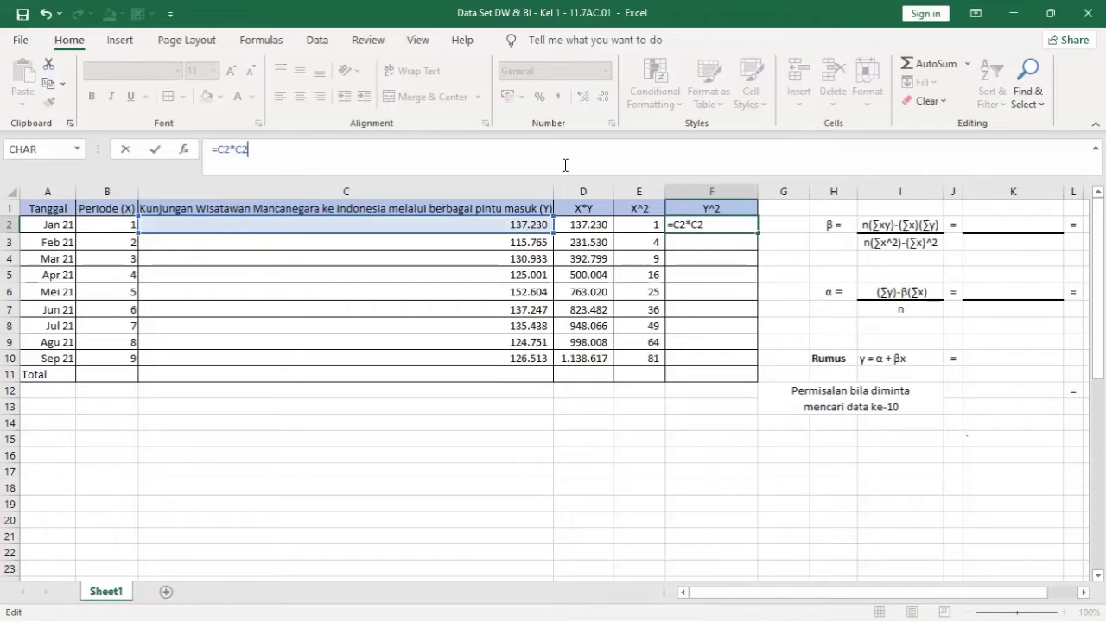
key("Return")
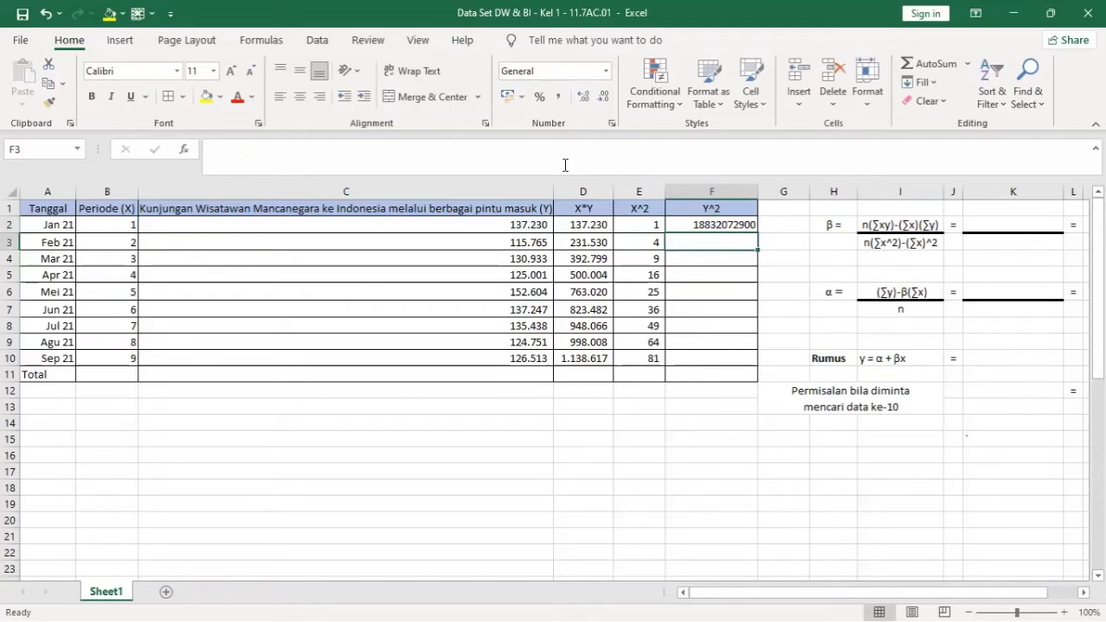
left_click(716, 226)
left_click_drag(756, 233, 743, 363)
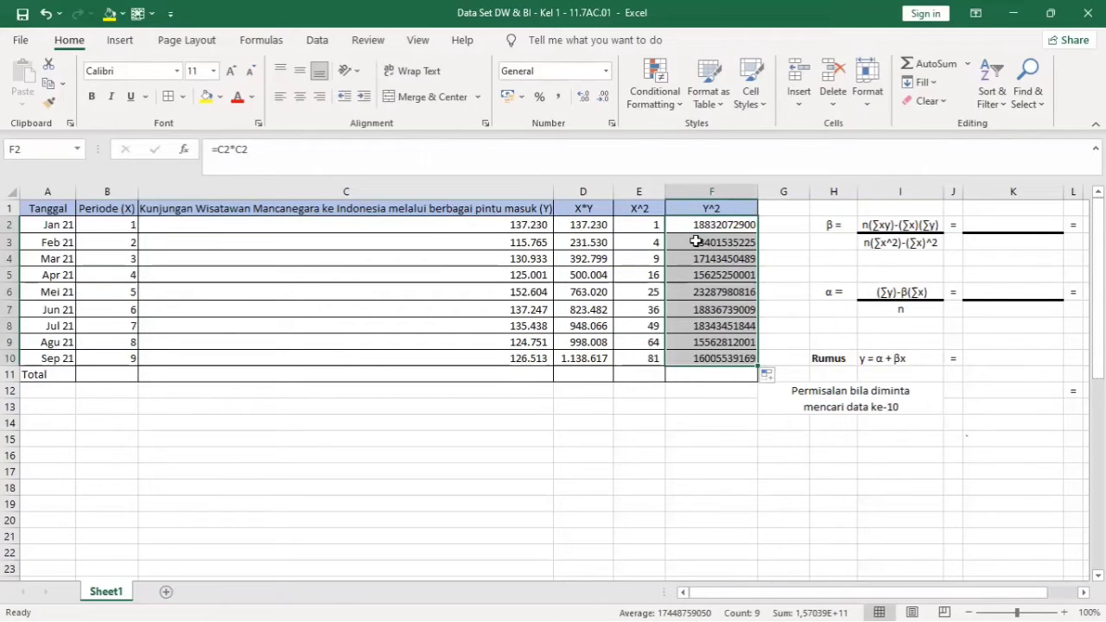
left_click(560, 97)
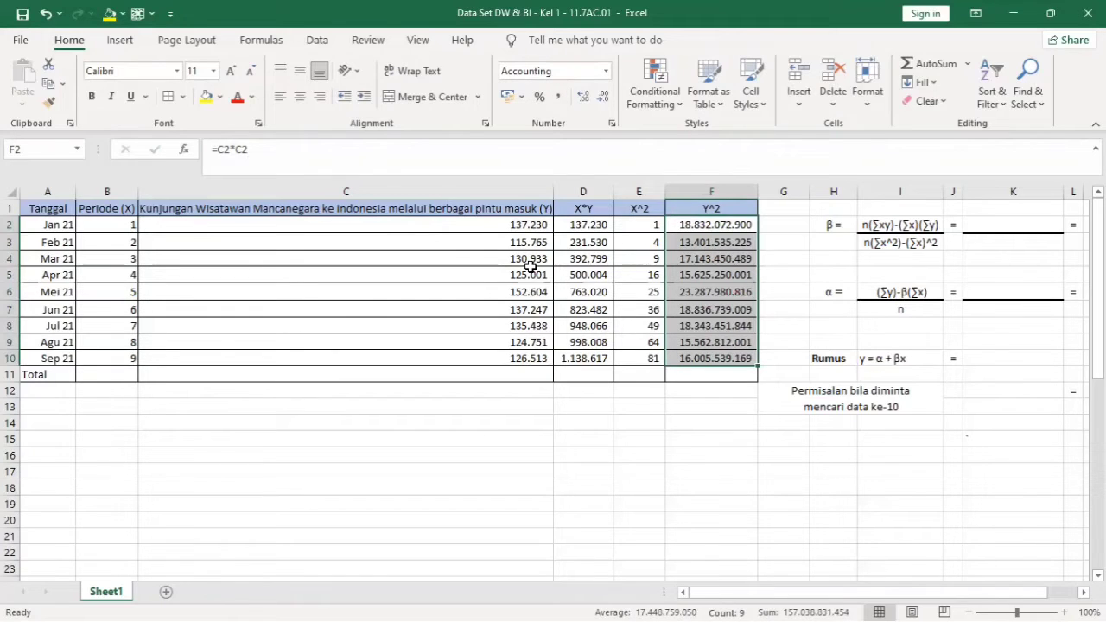
- Total the Periode (X) column in B11 with the formula =SUM(B2:B10)
left_click(122, 374)
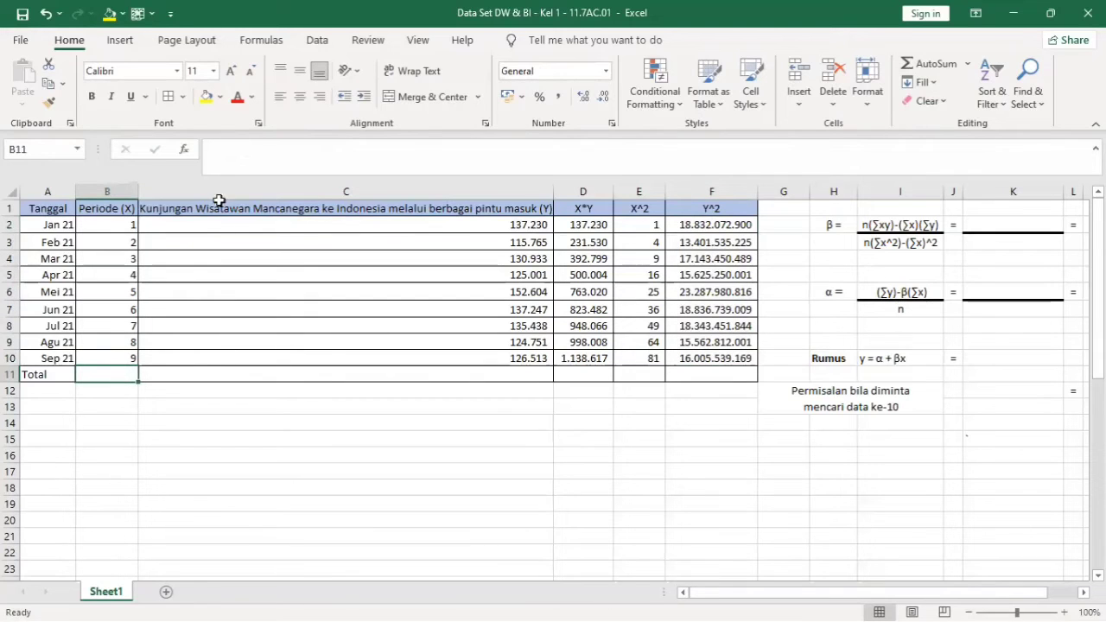
left_click(245, 154)
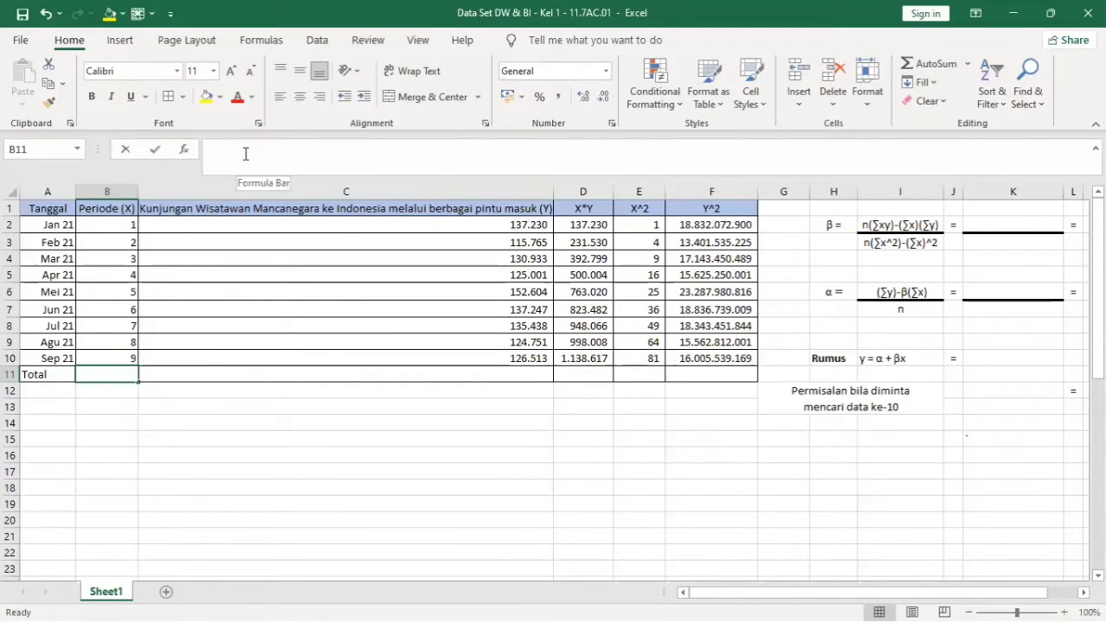
type("=S")
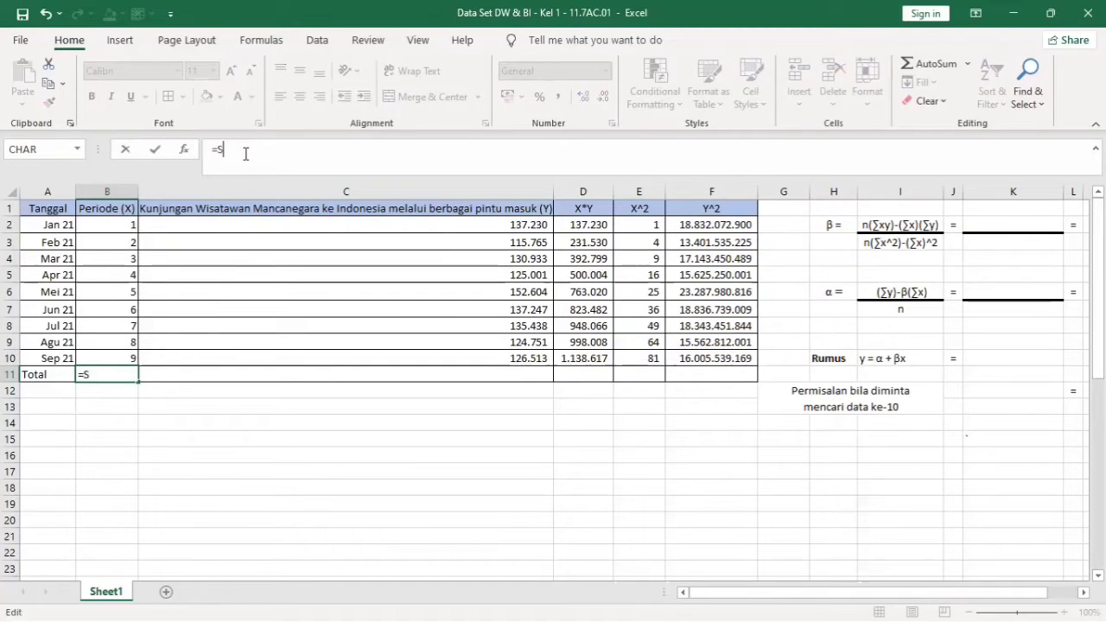
type("UM")
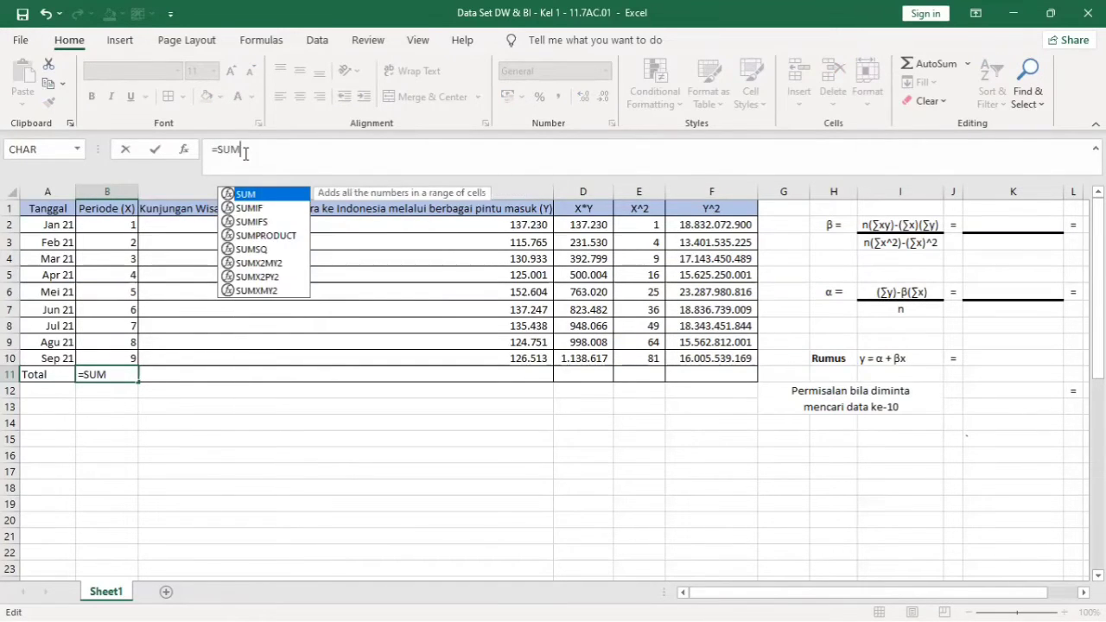
type("(B")
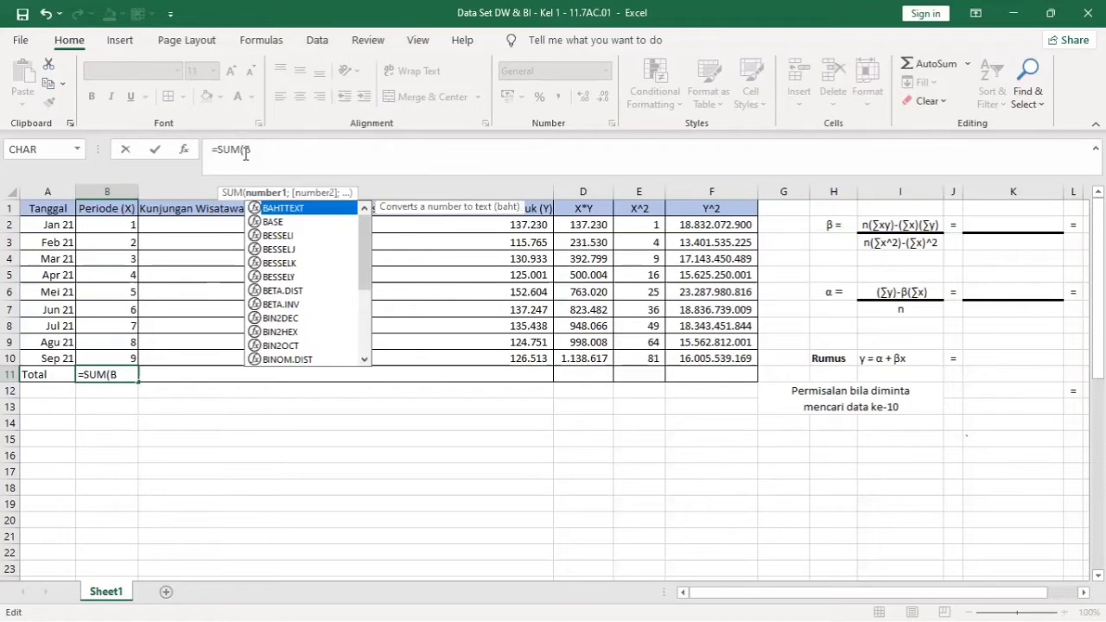
type("2")
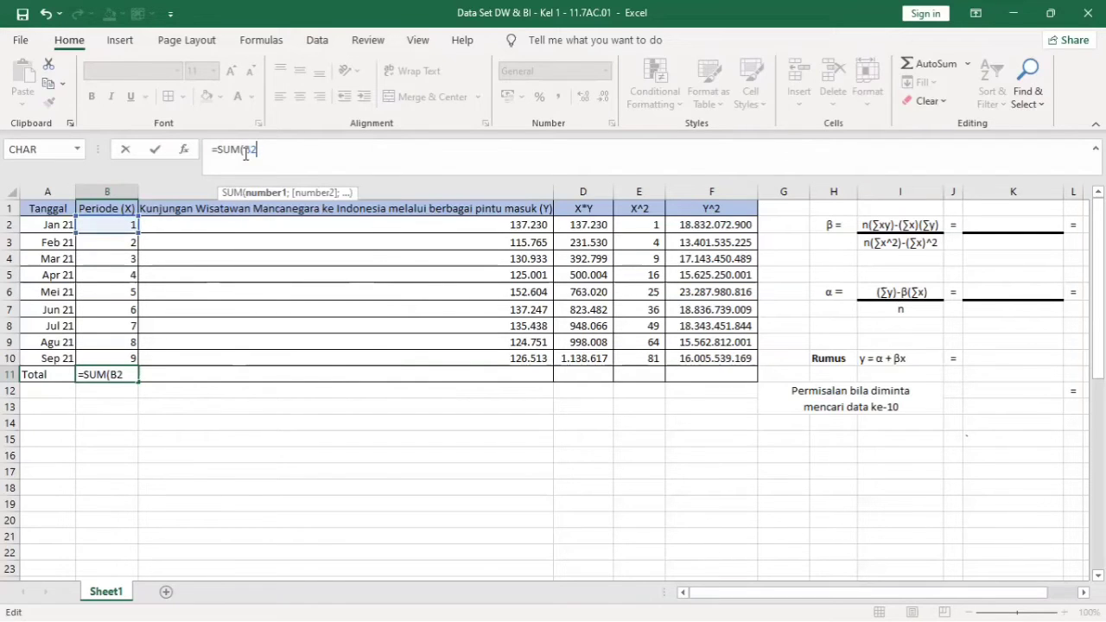
type(":B")
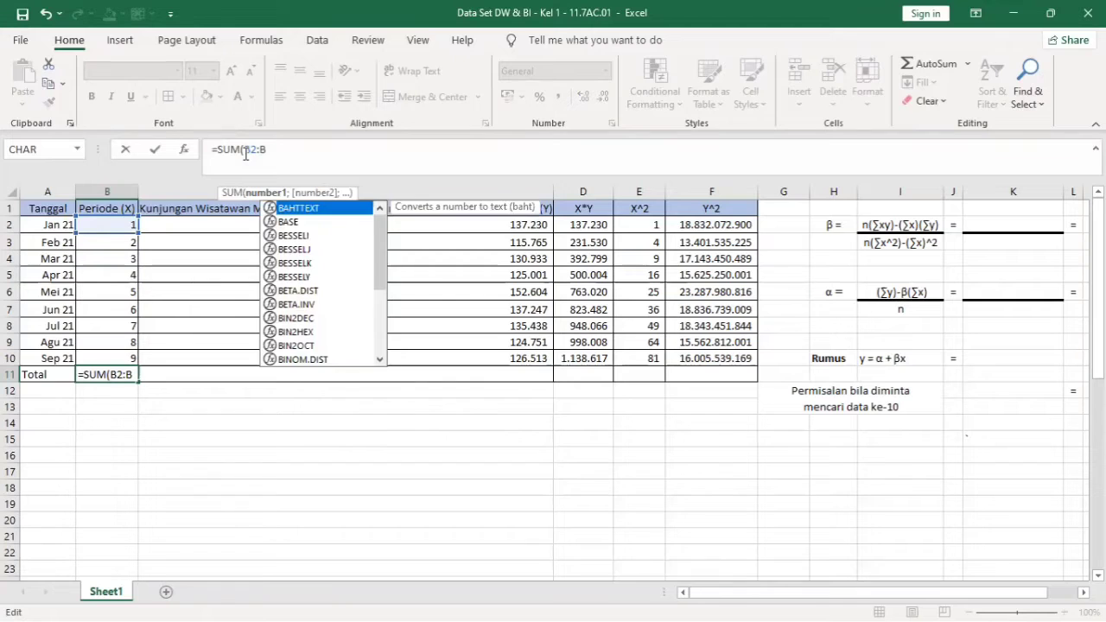
type("10)")
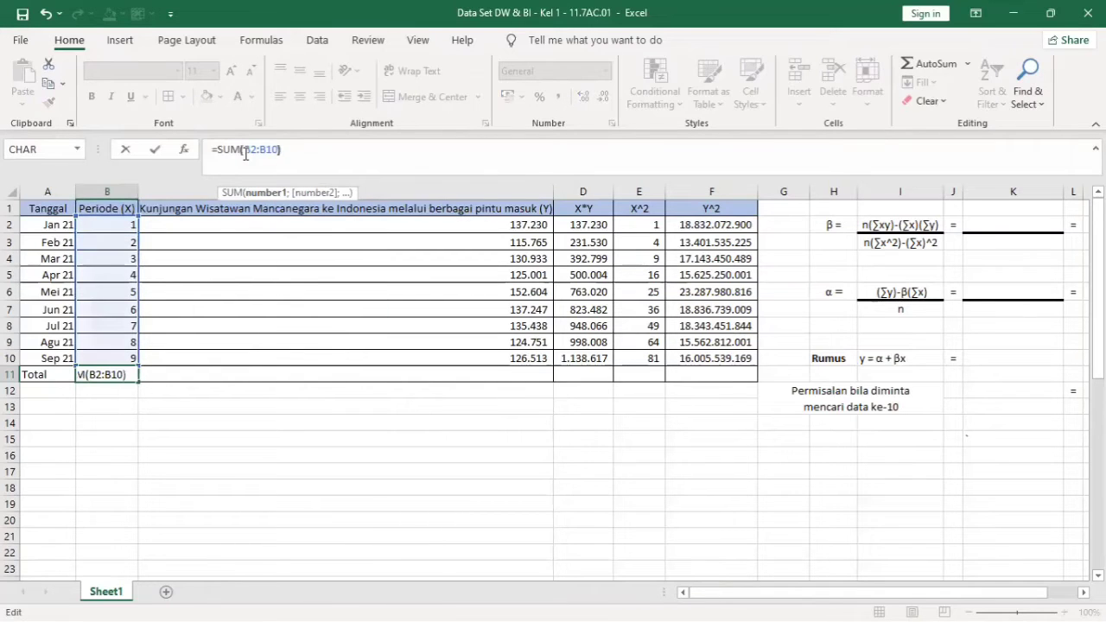
key("Return")
- Total the tourist visits (Y) column in C11 with a SUM formula over C2:C10
key("Up")
key("Right")
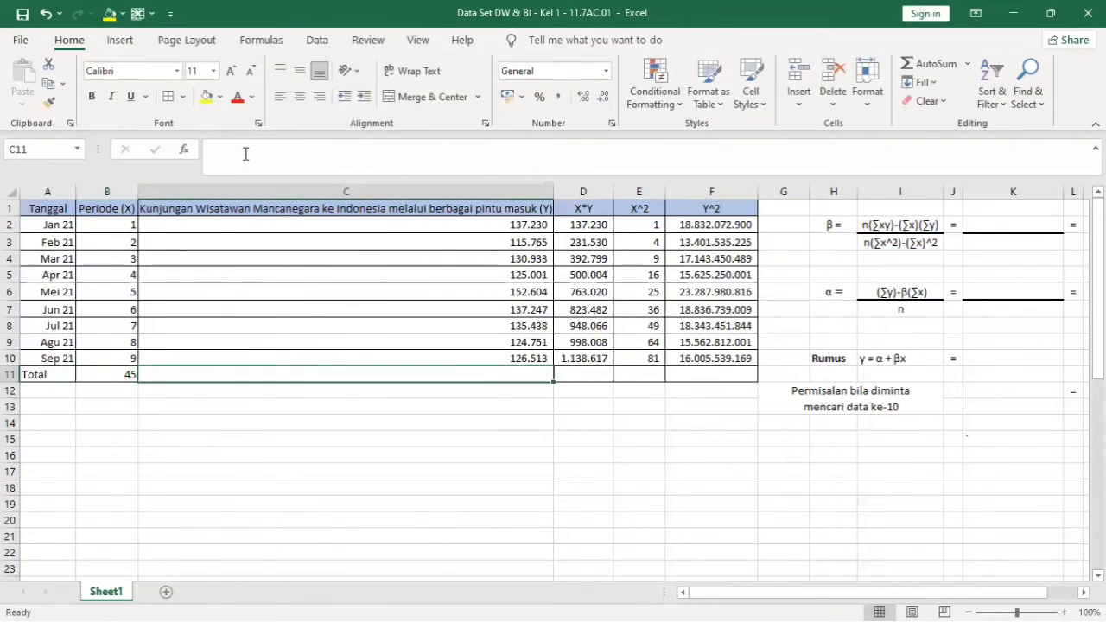
type("=")
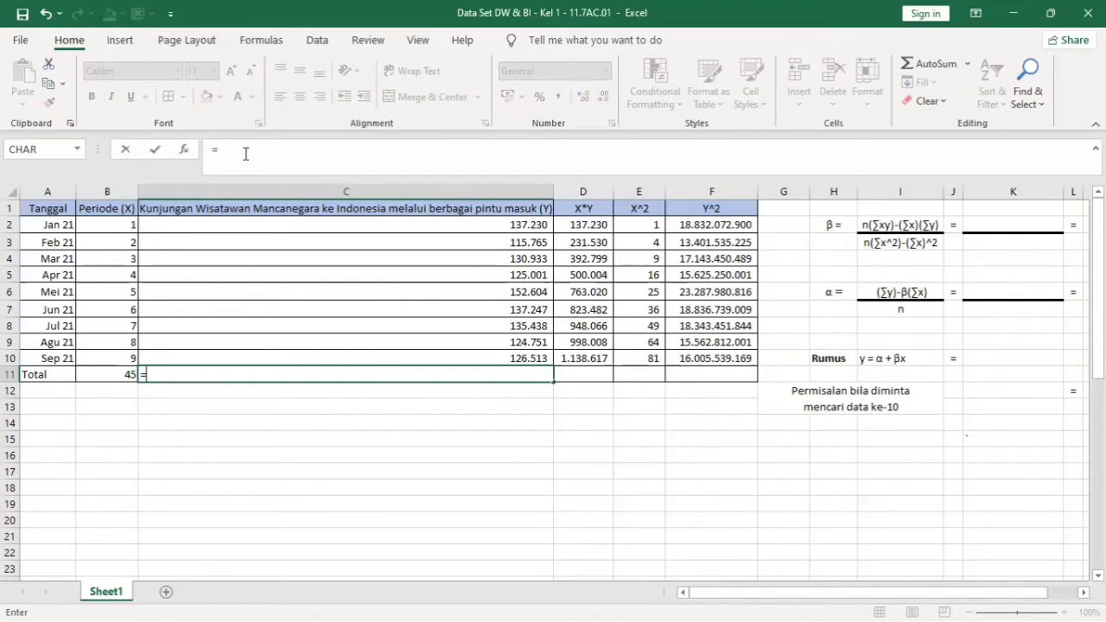
type("SUM(C2:")
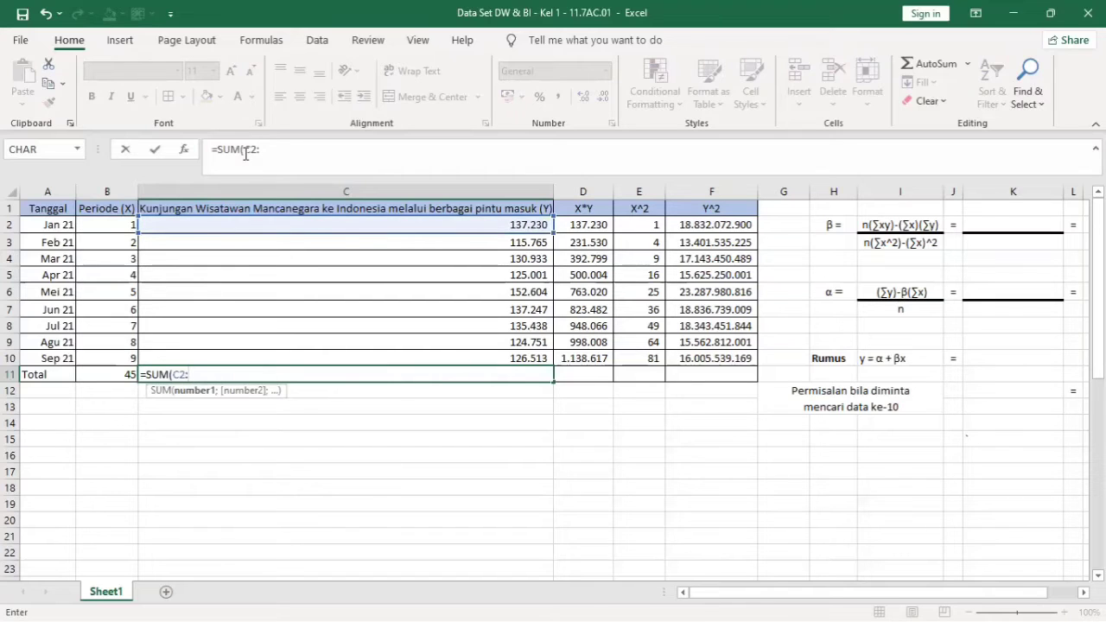
type("C")
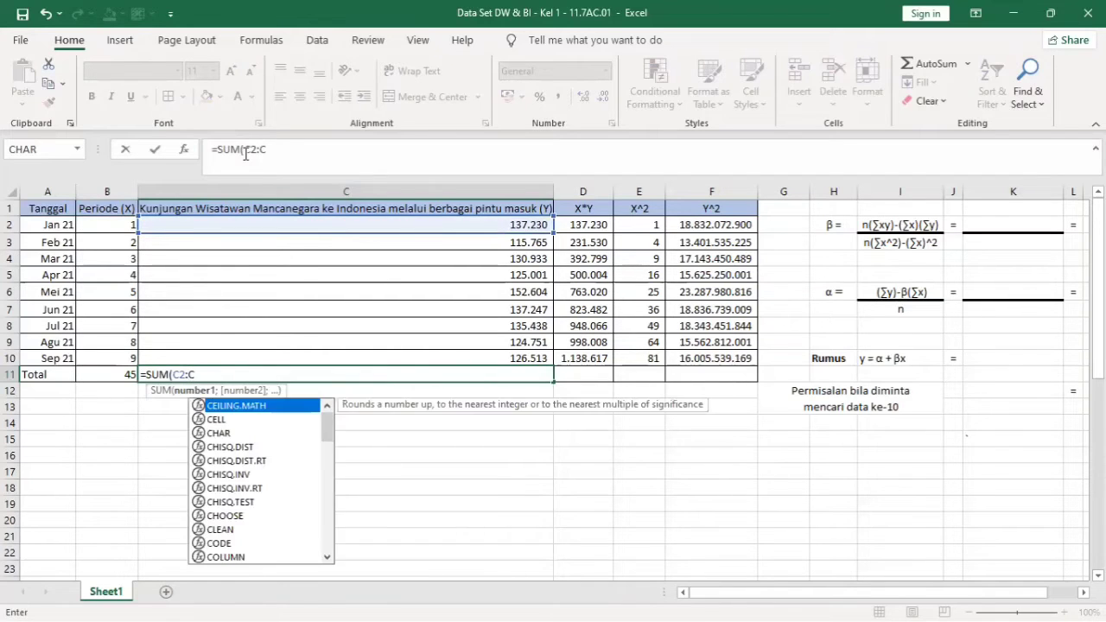
type("10")
key("Return")
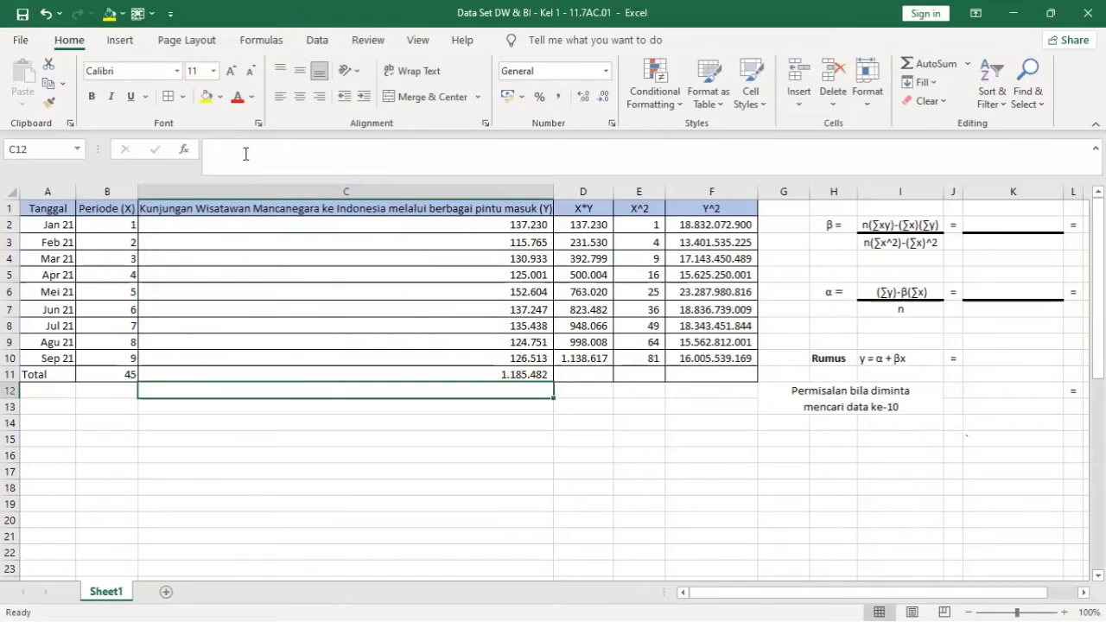
- Total the X*Y column in D11 with the formula =SUM(D2:D10)
key("Up")
key("Right")
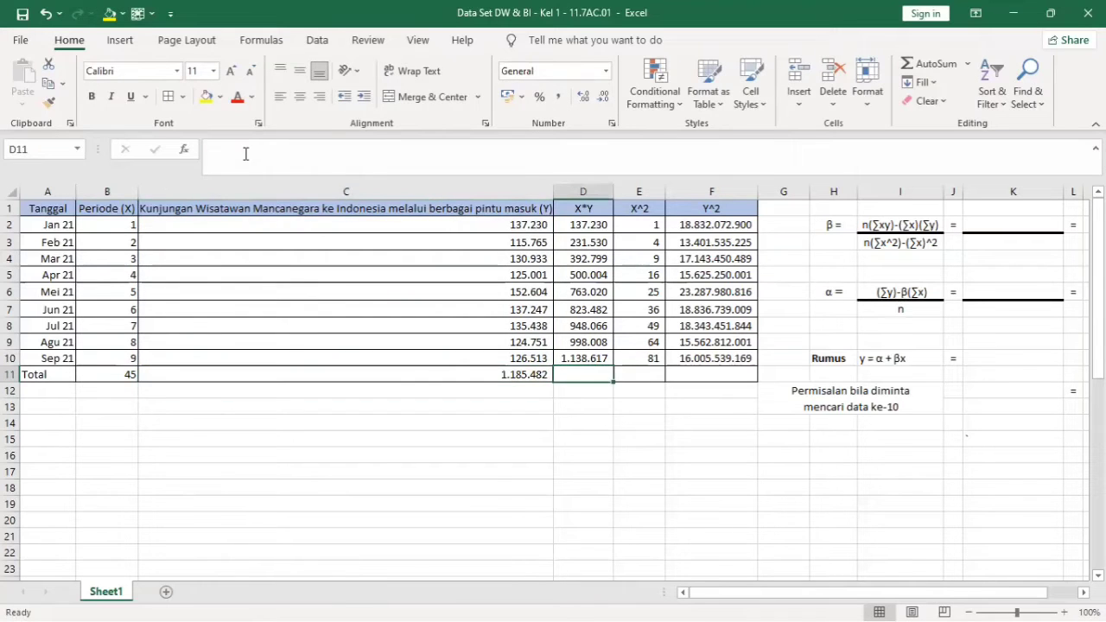
type("=")
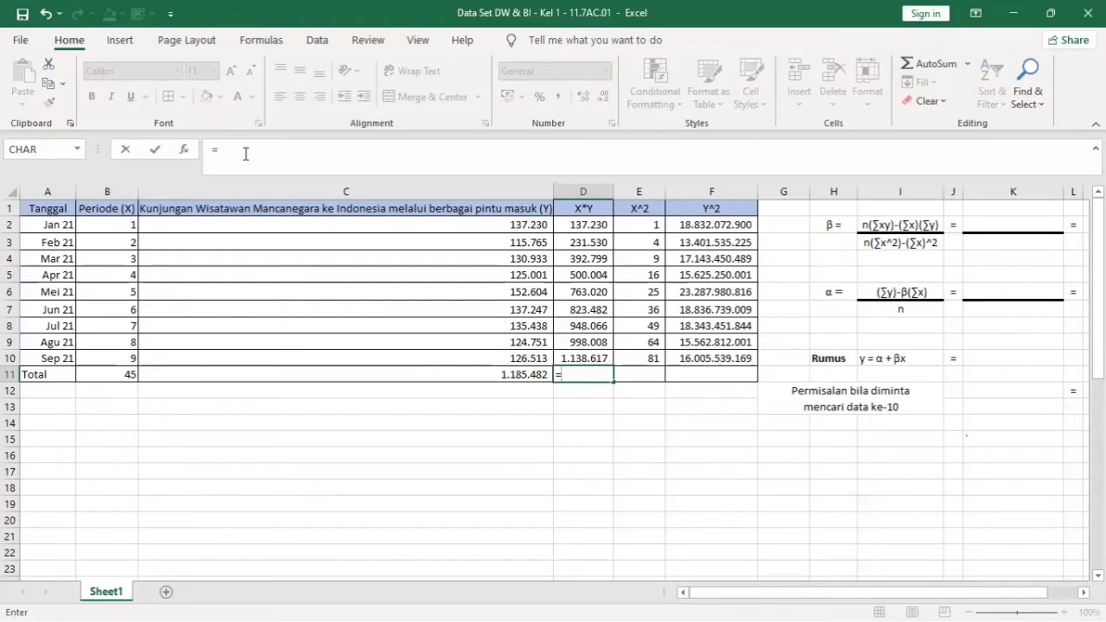
type("SUM(")
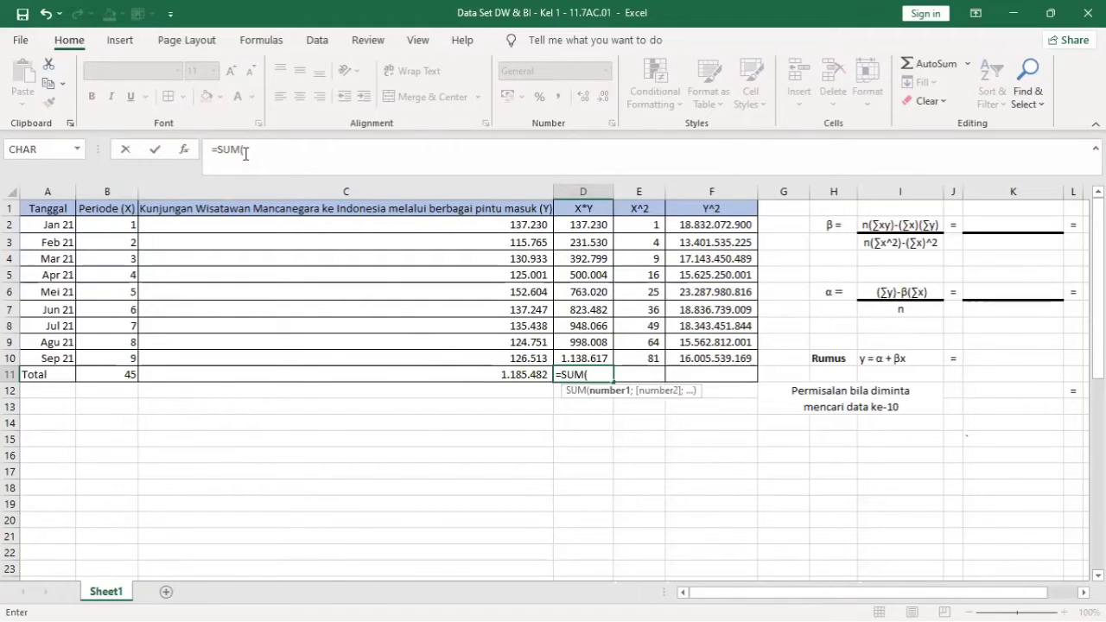
type("D2:")
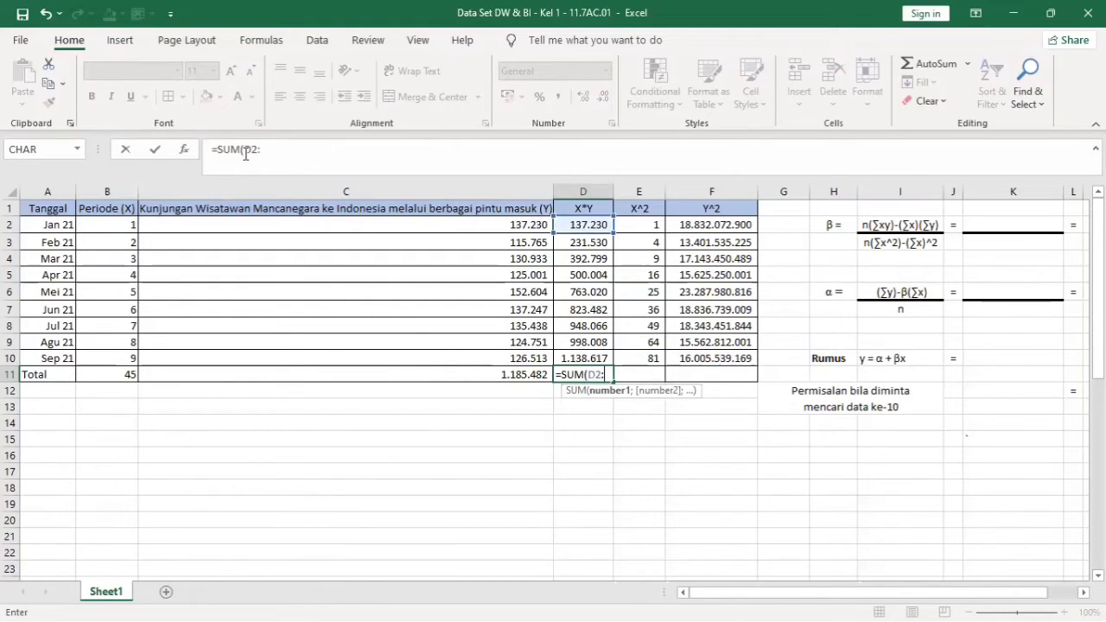
type("D10)")
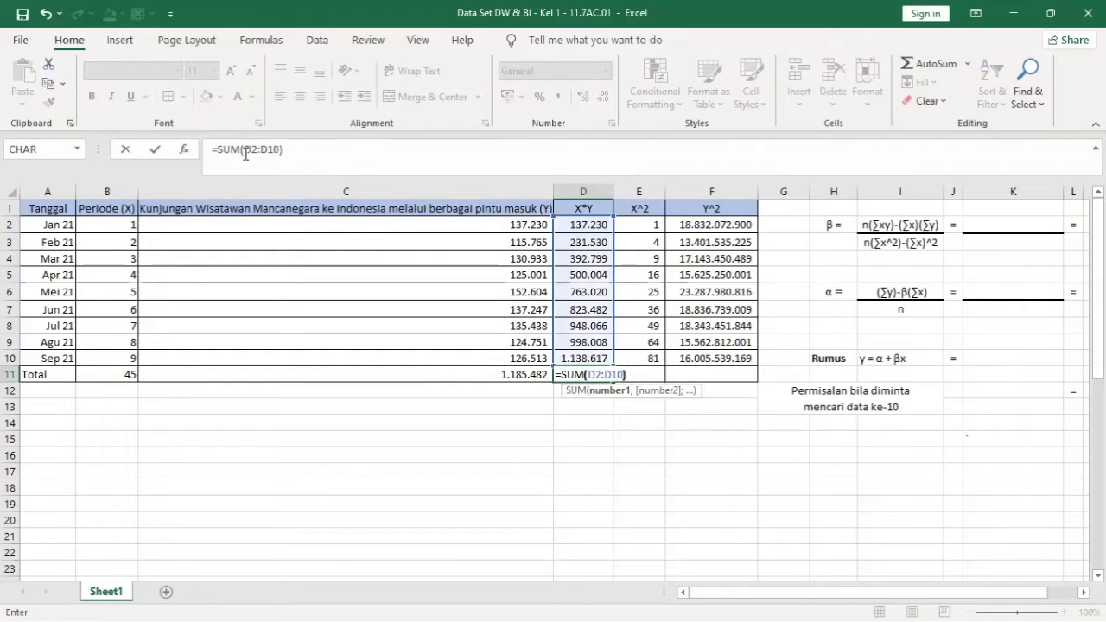
key("Return")
- Total the X^2 column in E11 with the formula =SUM(E2:E10)
key("Up")
key("Right")
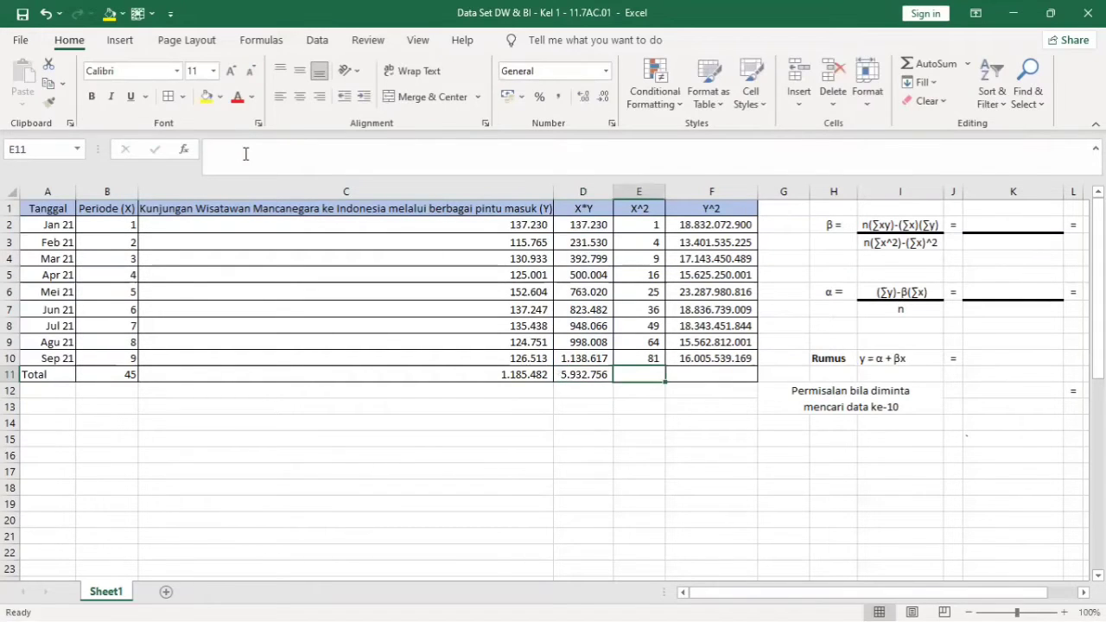
type("=")
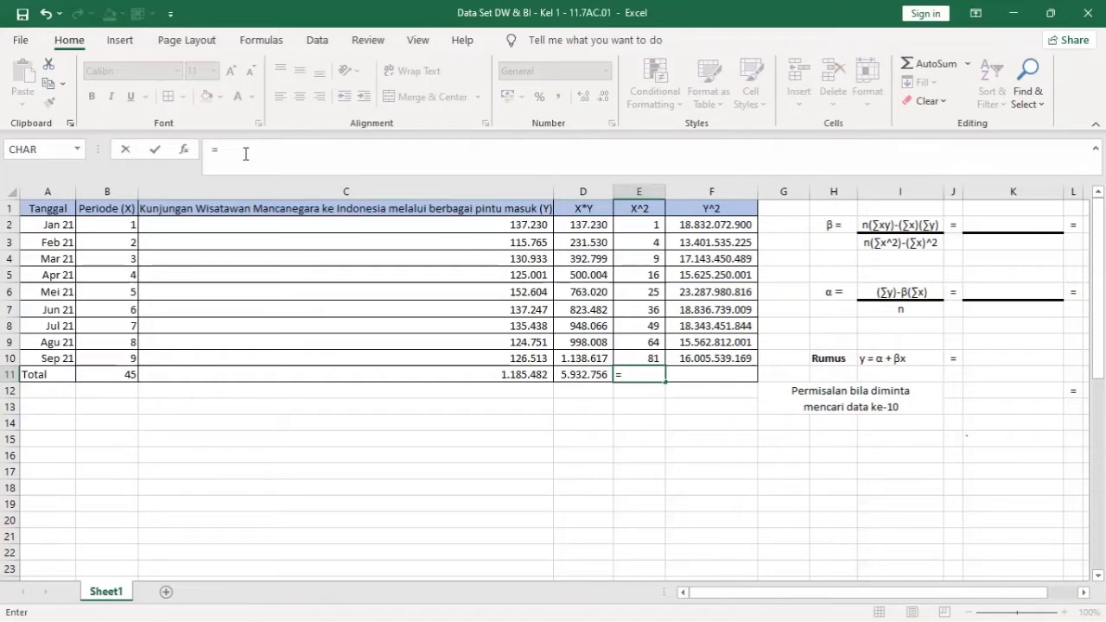
type("SUM")
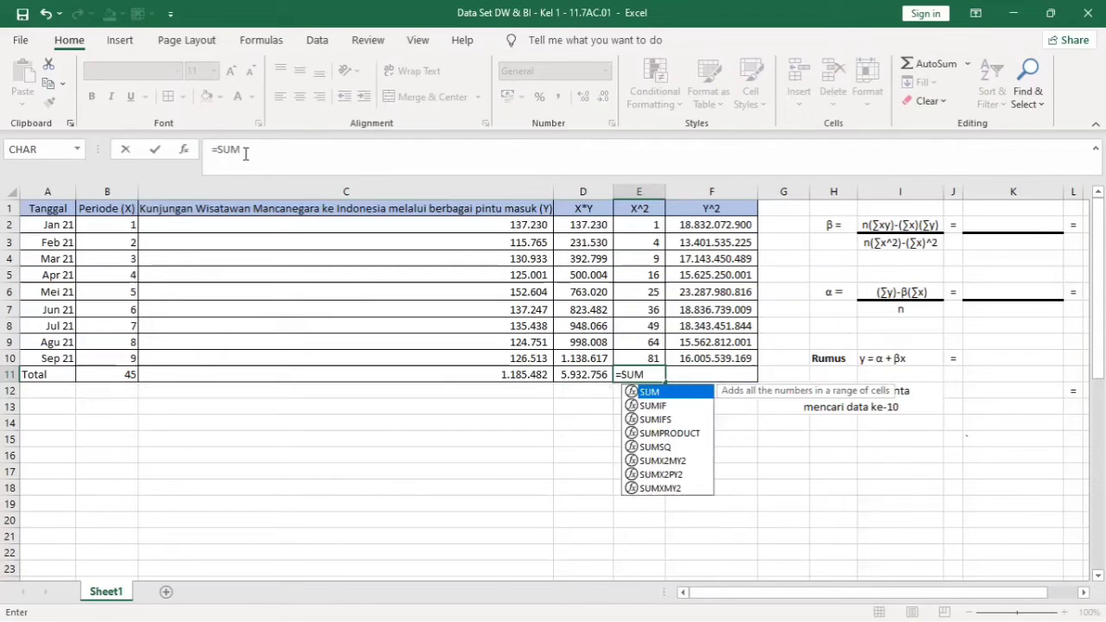
type("(E")
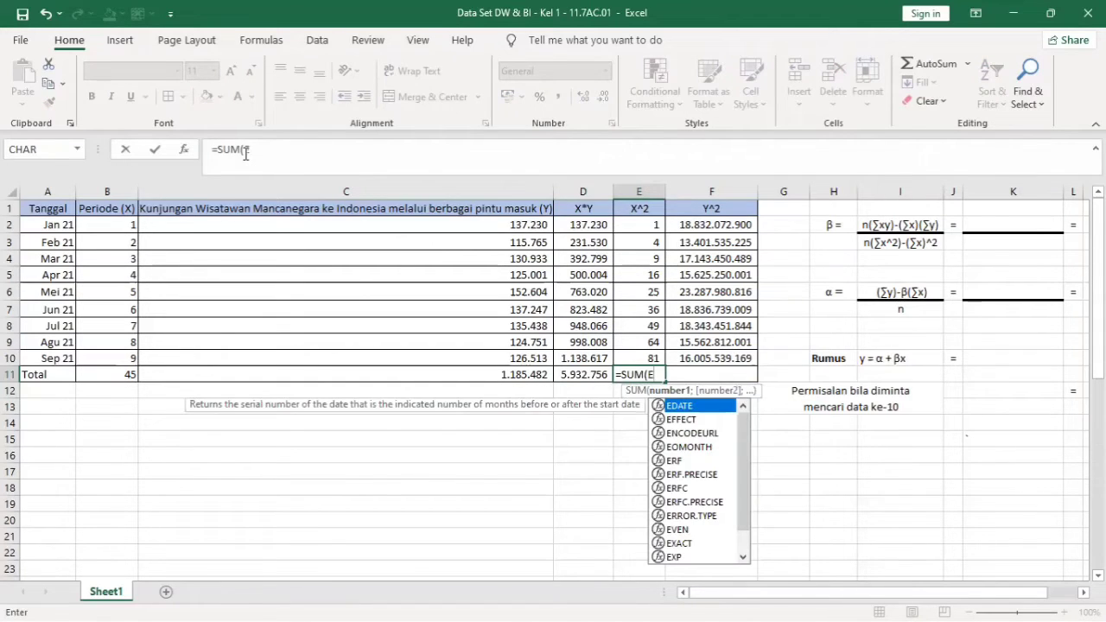
type("2")
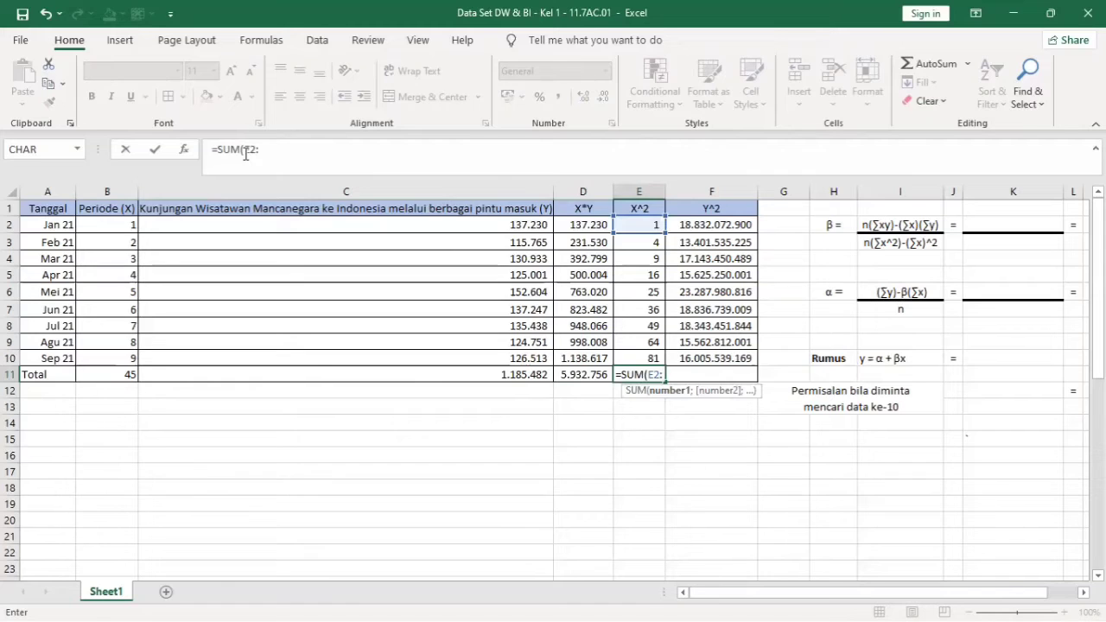
type(":E10)")
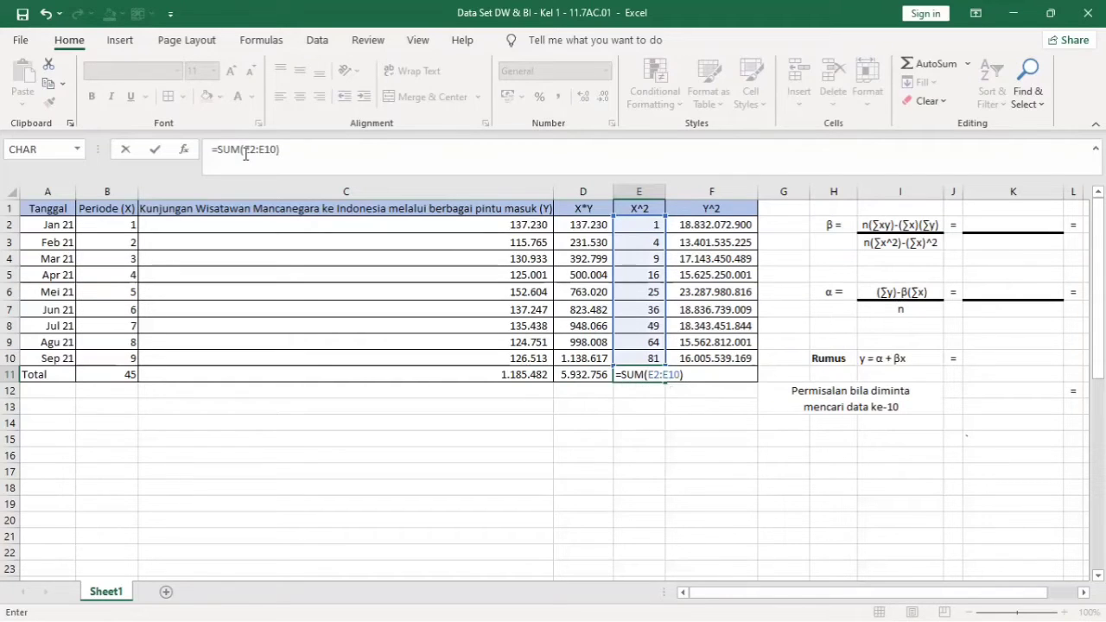
key("Return")
- Total the Y^2 column in F11 with the formula =SUM(F2:F10)
key("Up")
key("Right")
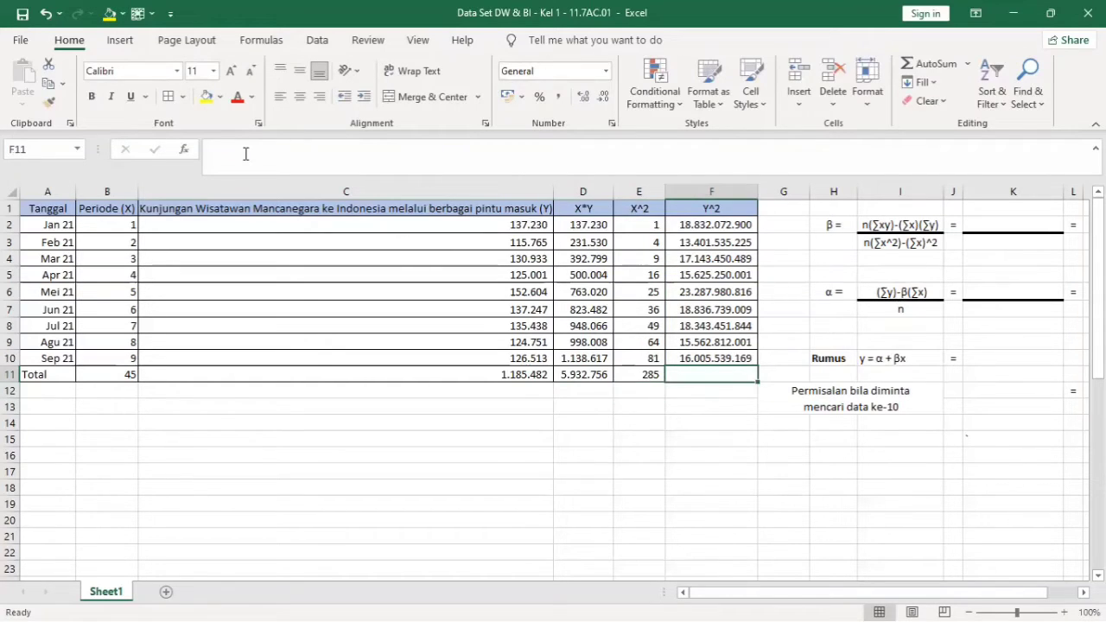
type("=")
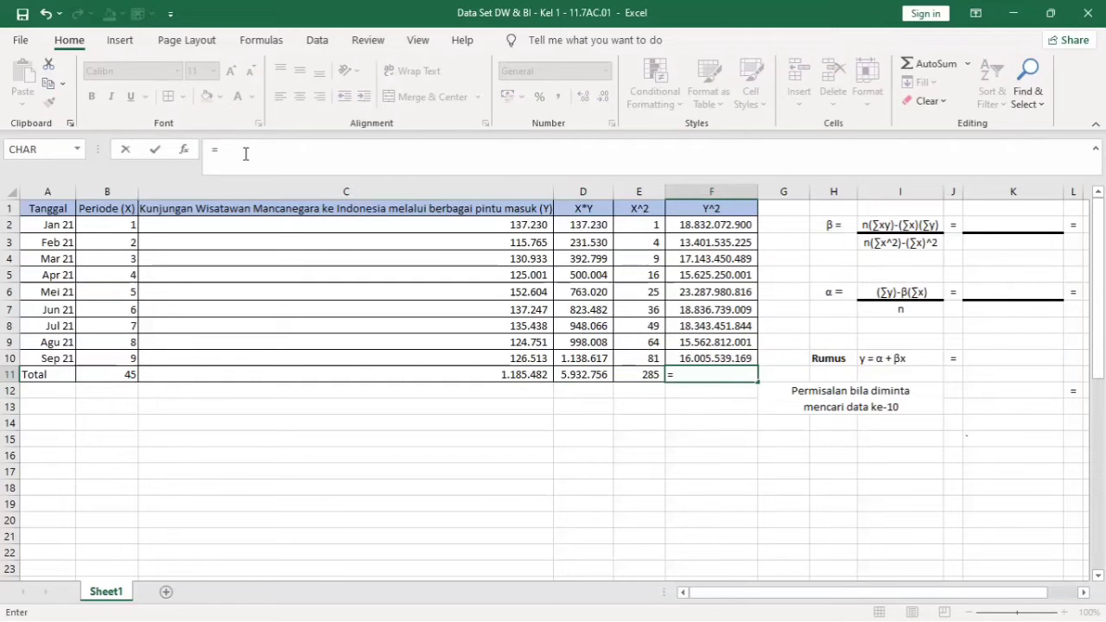
type("SUM")
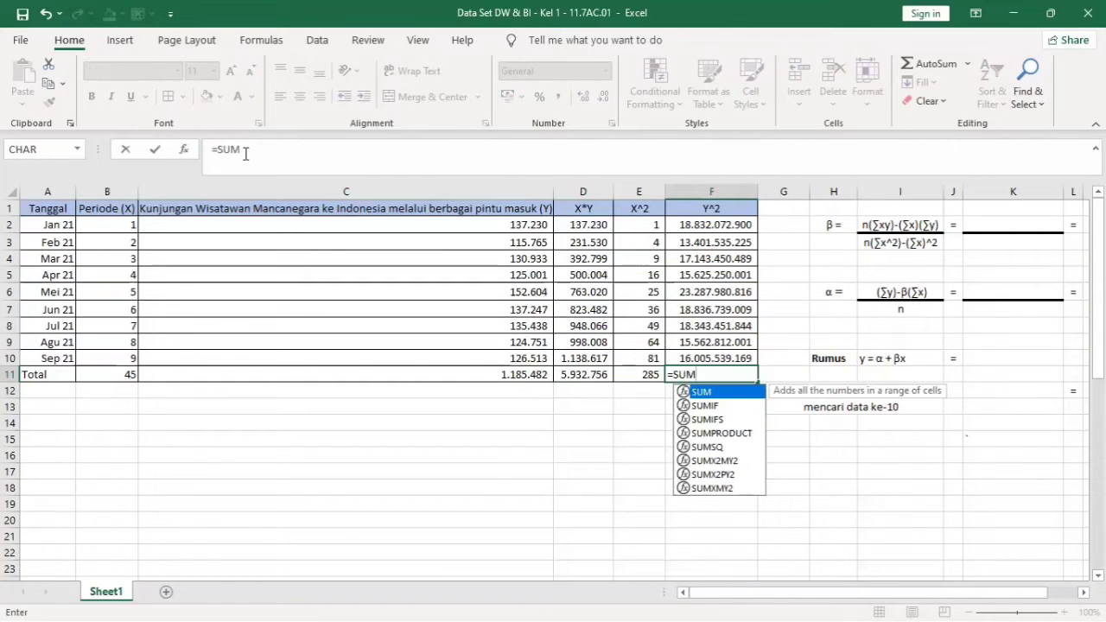
type("(F2:")
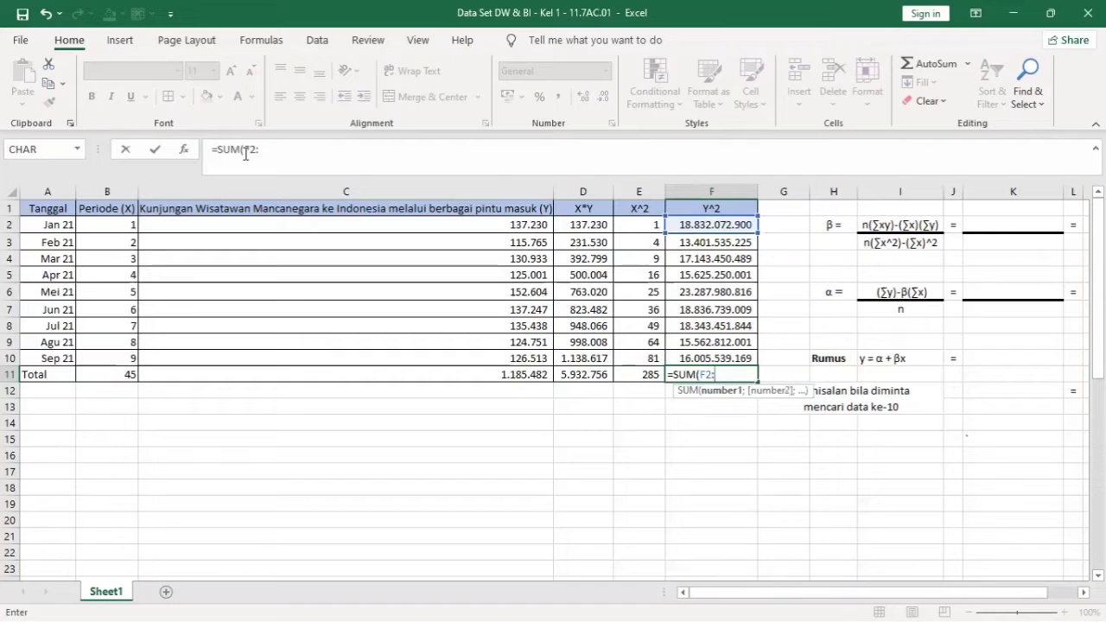
type("F10)")
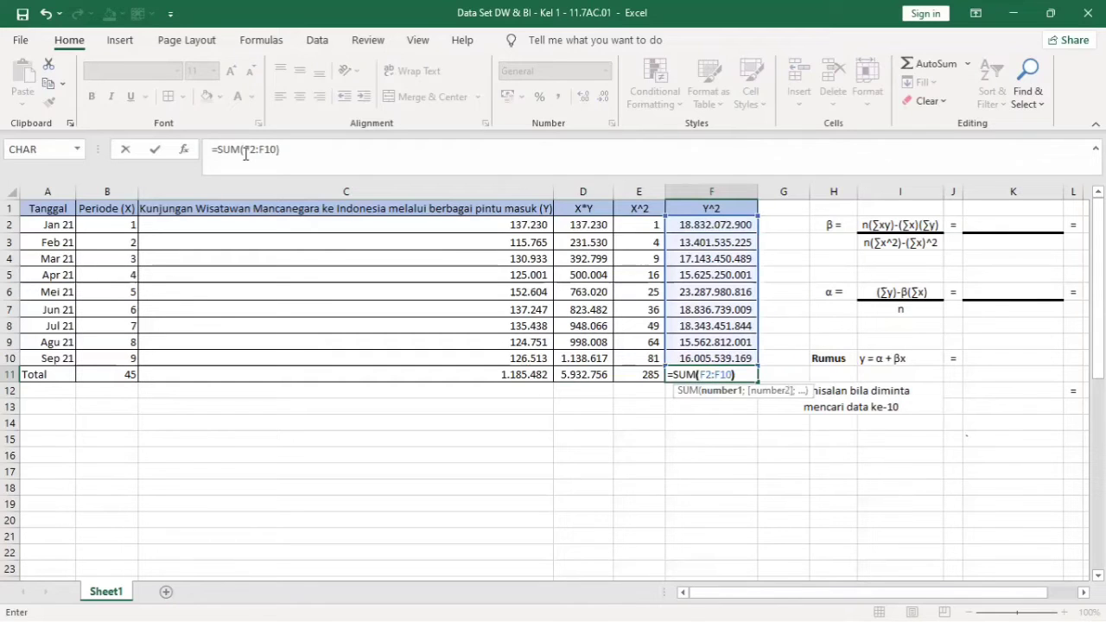
key("Return")
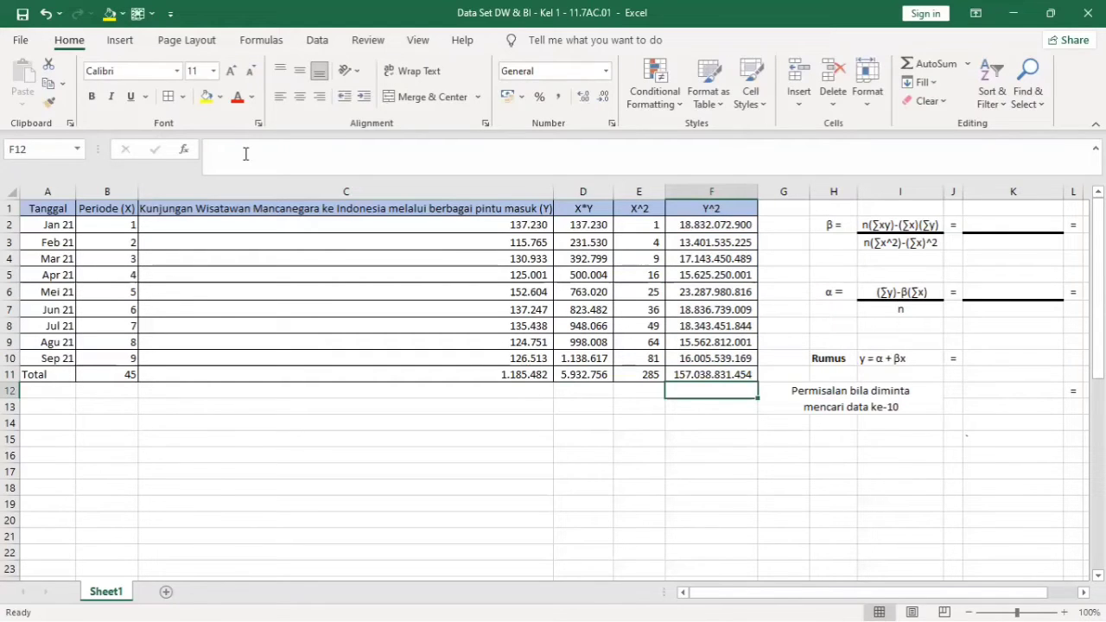
key("Up")
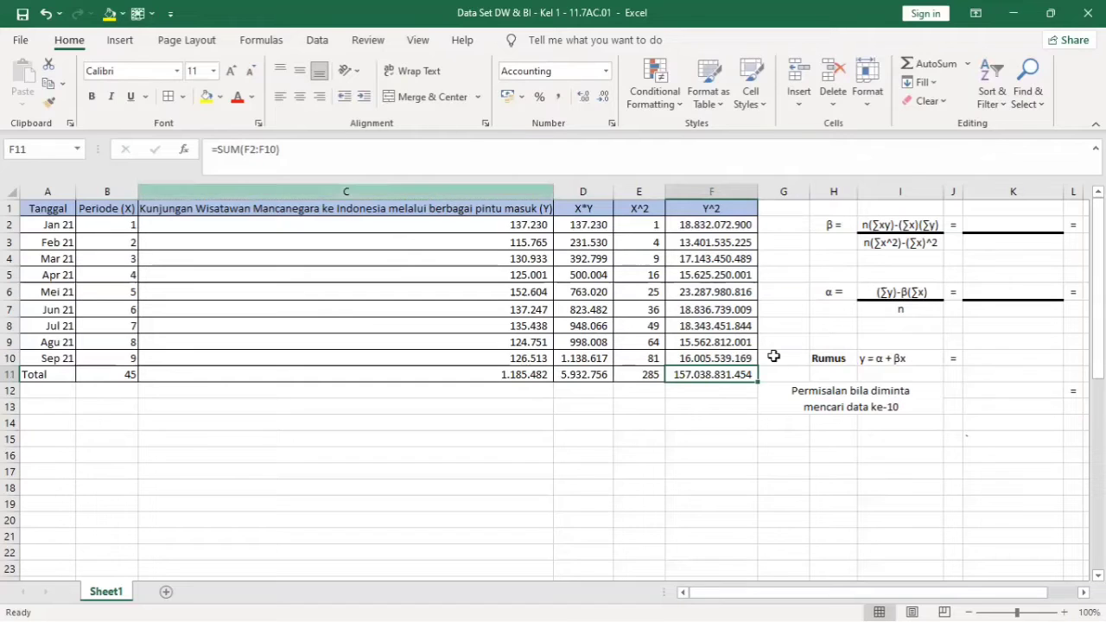
- Examine the β, α and y = α + βx regression formulas beside the data table, and select K2, the β numerator cell
left_click_drag(918, 598, 993, 603)
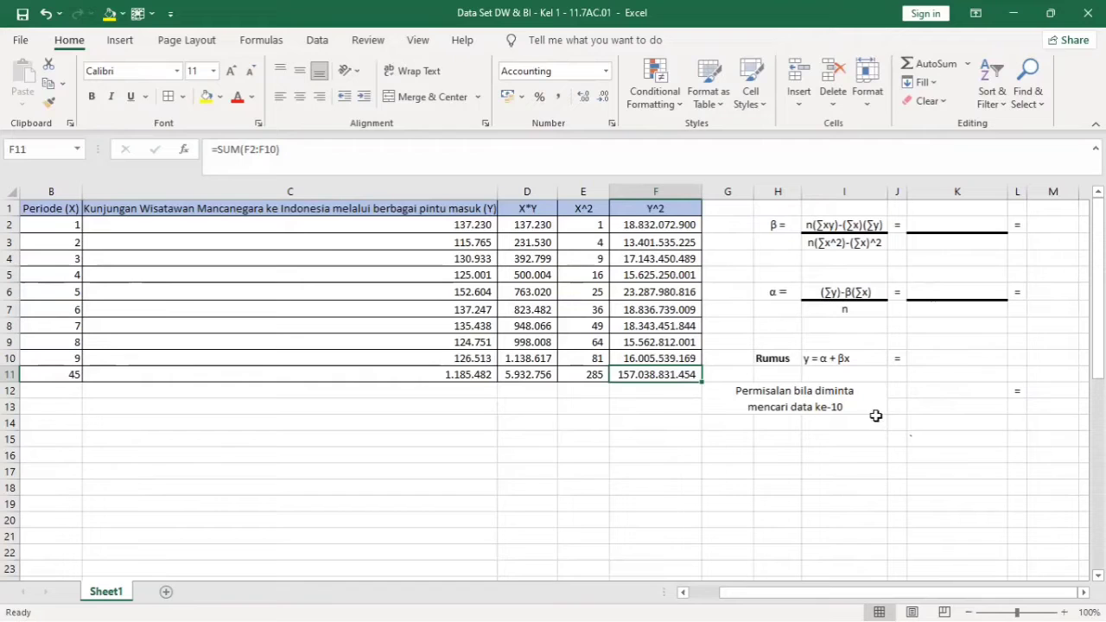
left_click(837, 361)
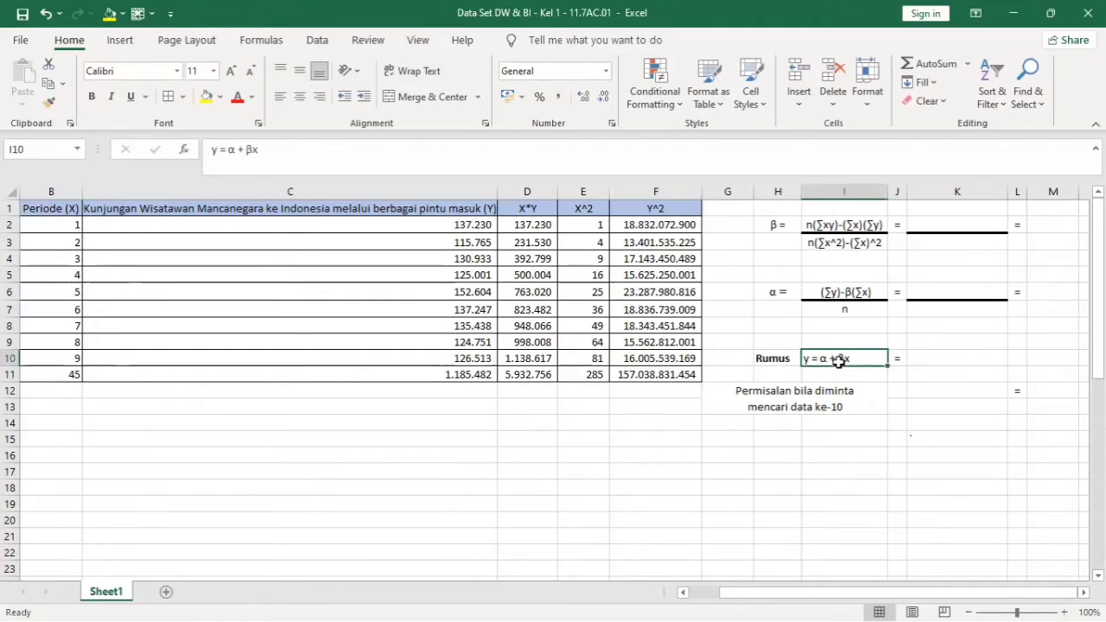
left_click_drag(1017, 611, 1026, 610)
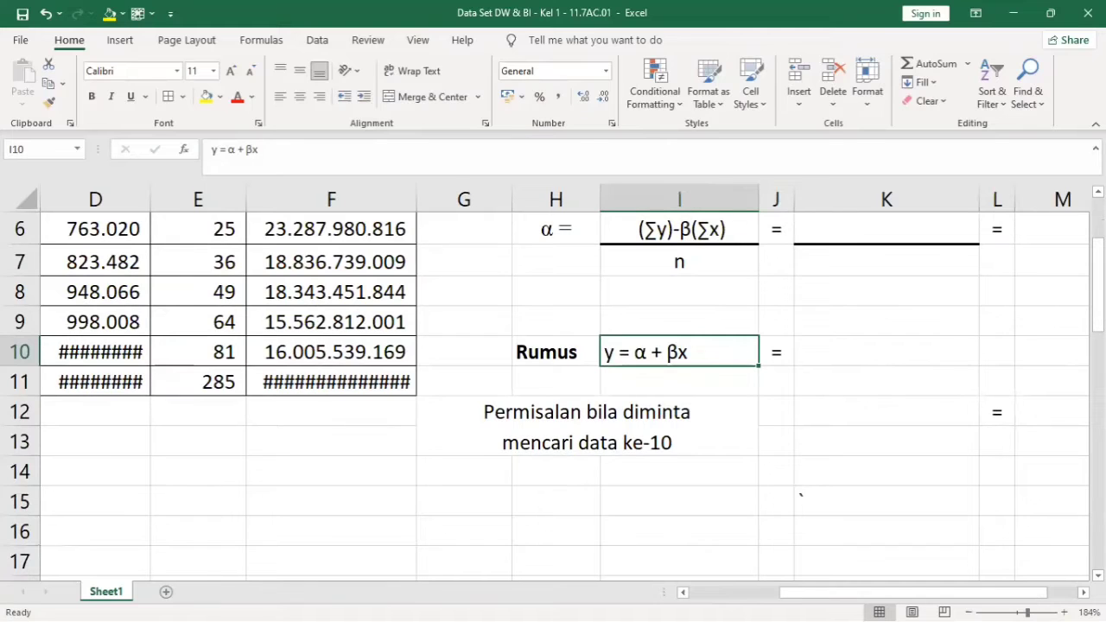
left_click_drag(1097, 316, 1098, 292)
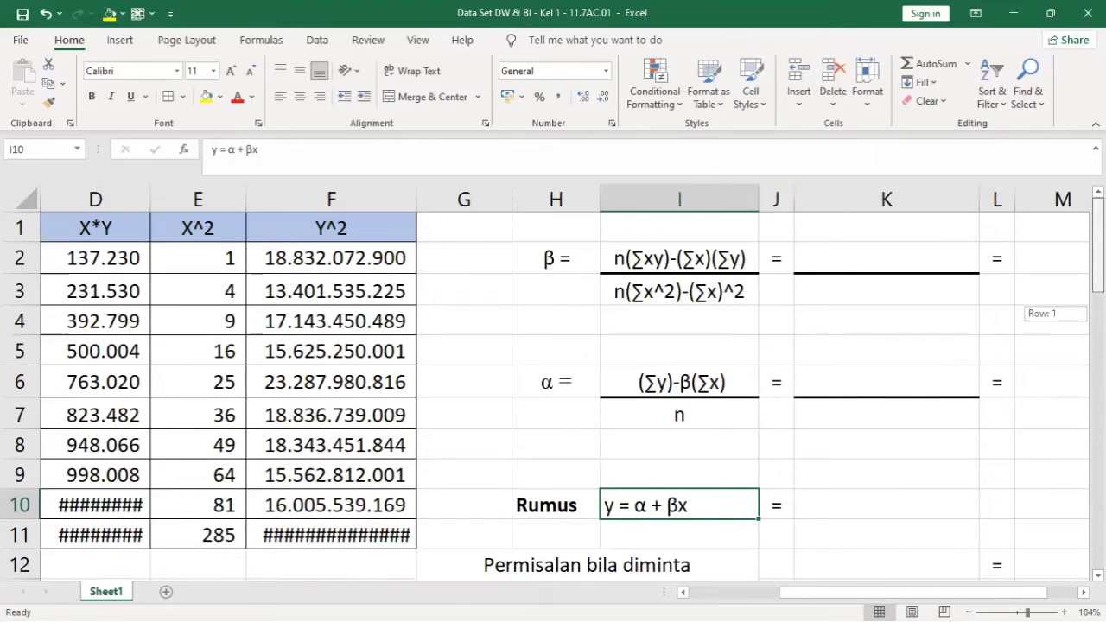
left_click(922, 250)
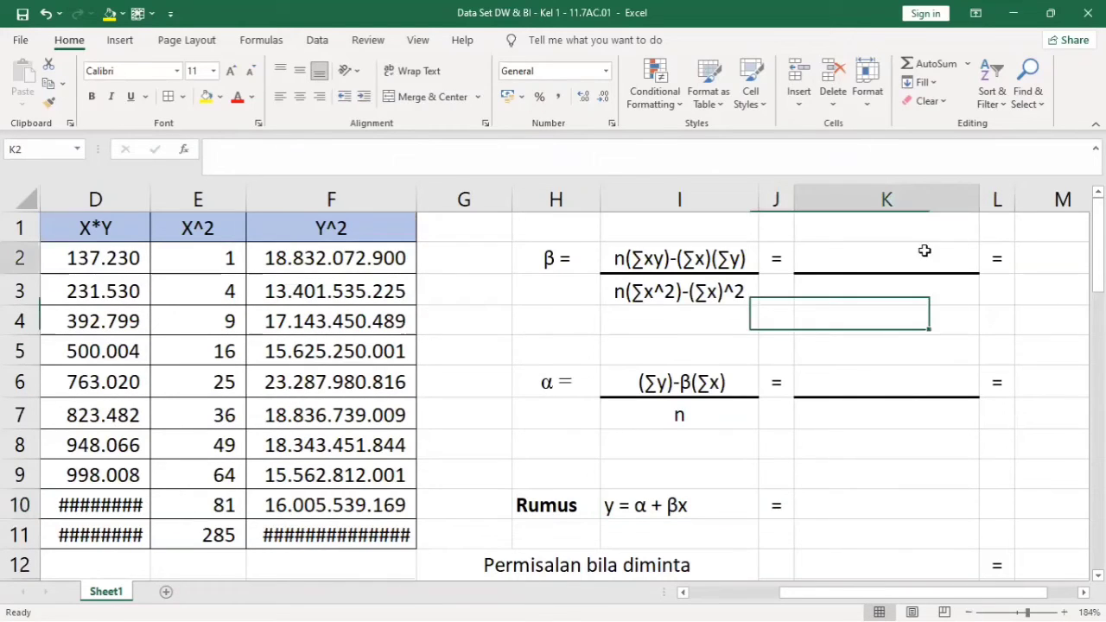
left_click(1007, 612)
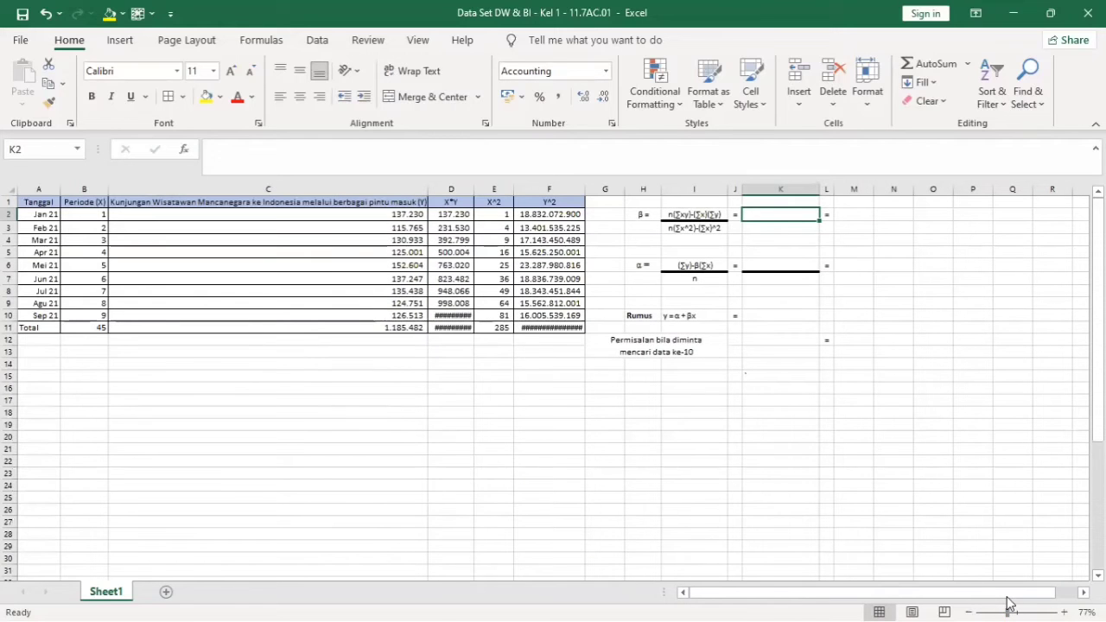
left_click(1063, 612)
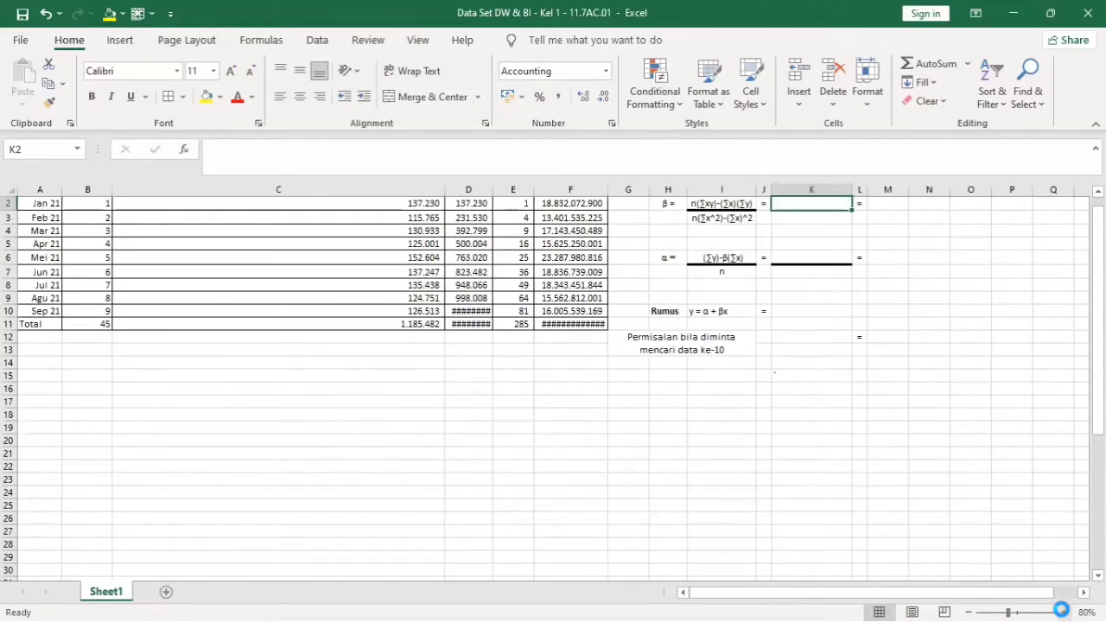
left_click(1063, 612)
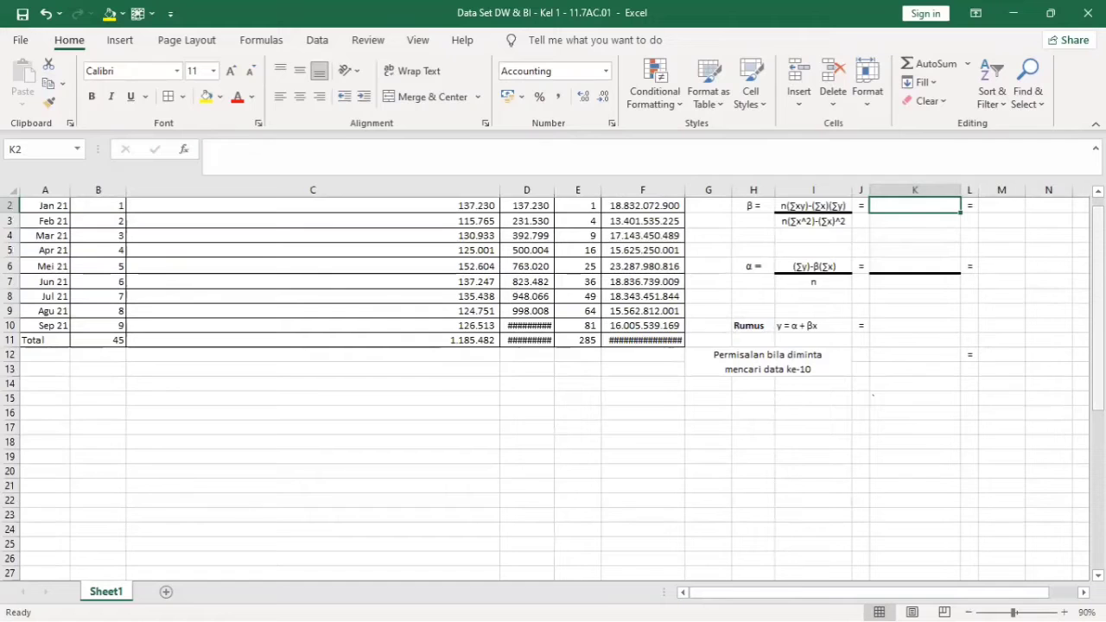
scroll(916, 240, "up", 1)
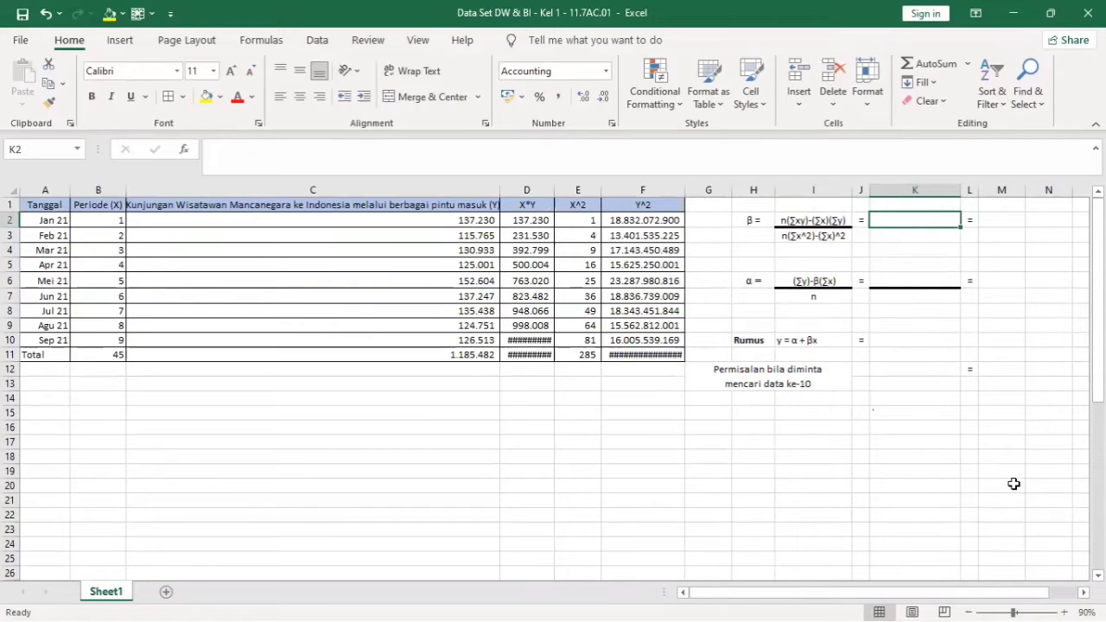
left_click(1063, 611)
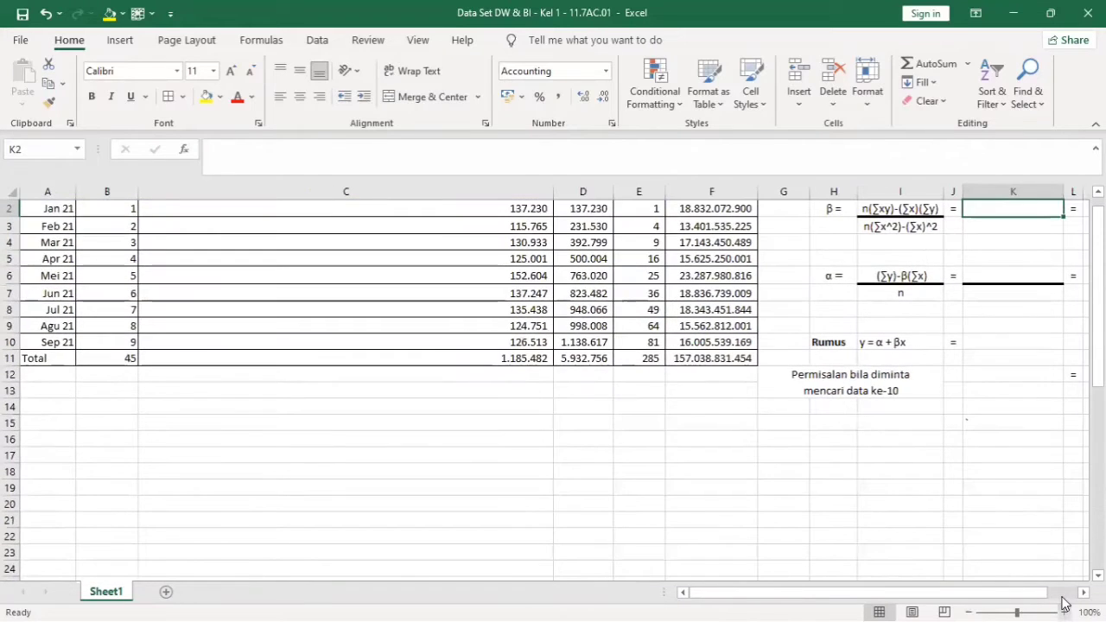
scroll(795, 530, "up", 1)
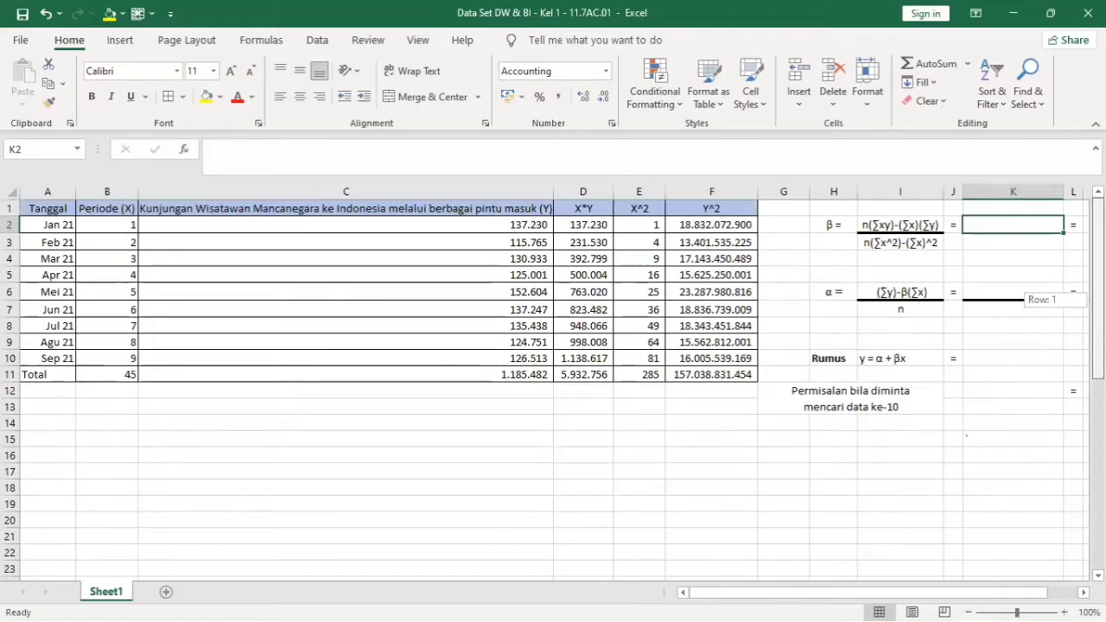
- Calculate the β numerator in K2 with the formula =((9*D11)-(B11*C11))
left_click_drag(810, 594, 837, 596)
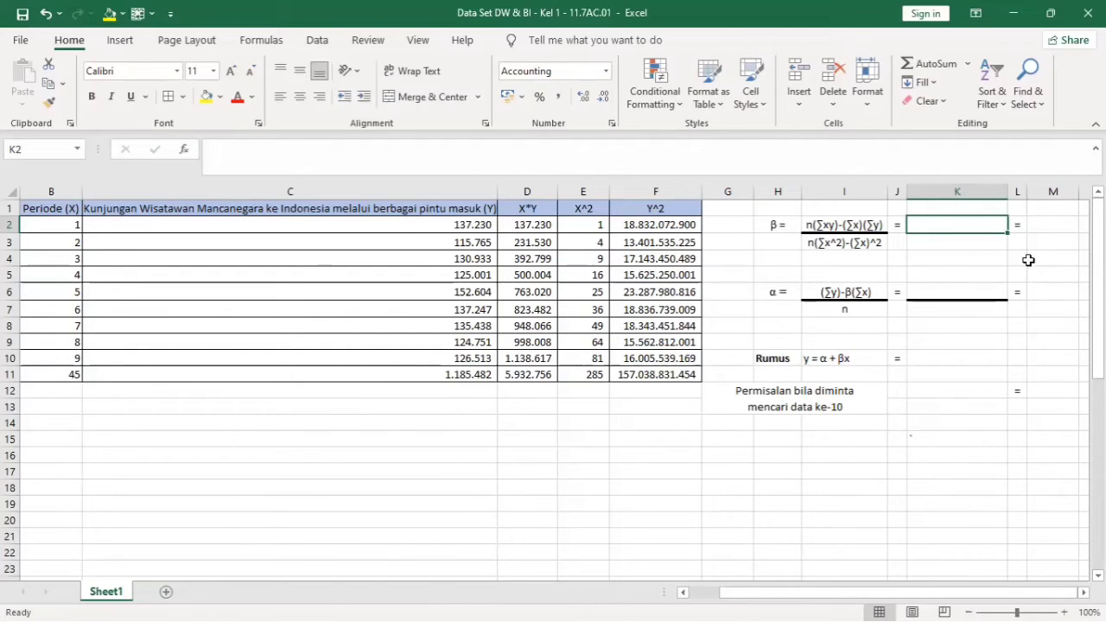
left_click(934, 165)
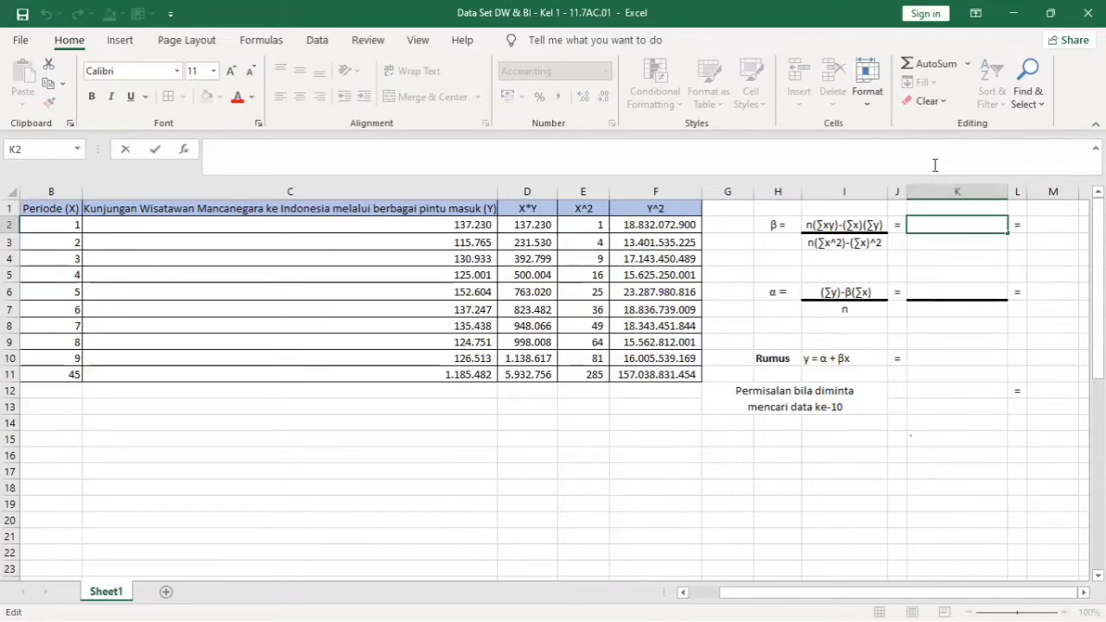
type("=")
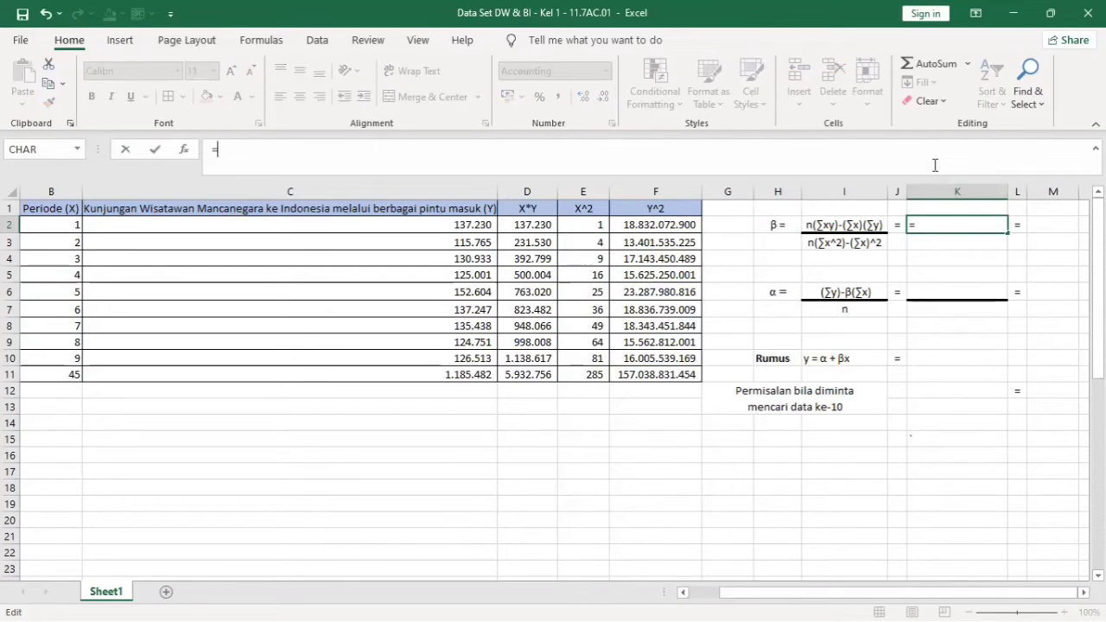
type("((9")
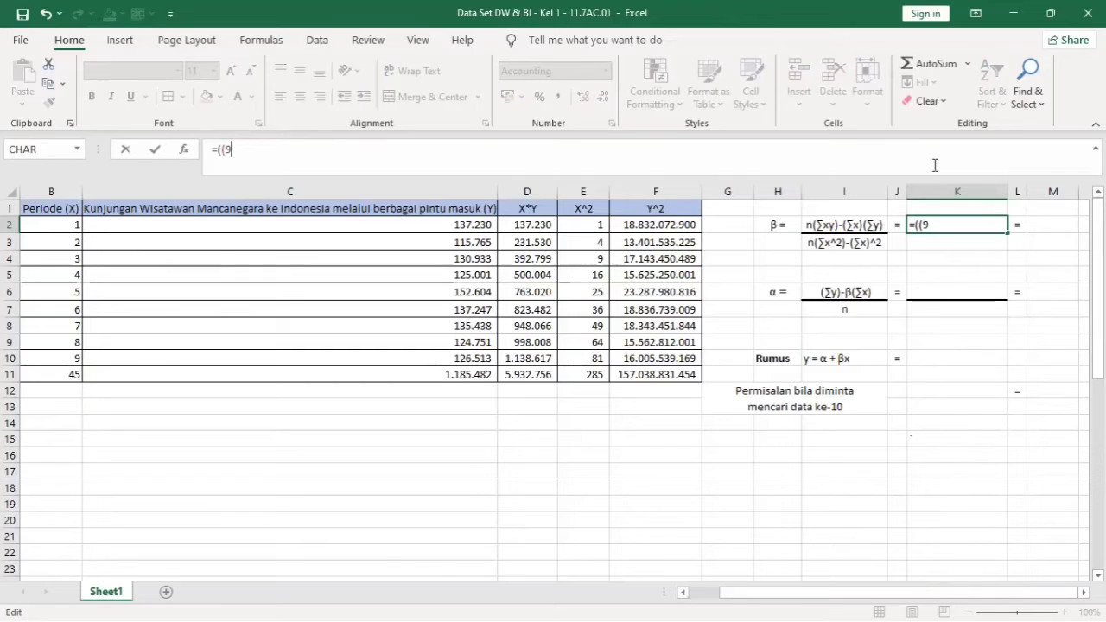
type(")")
key("BackSpace")
type("*D11")
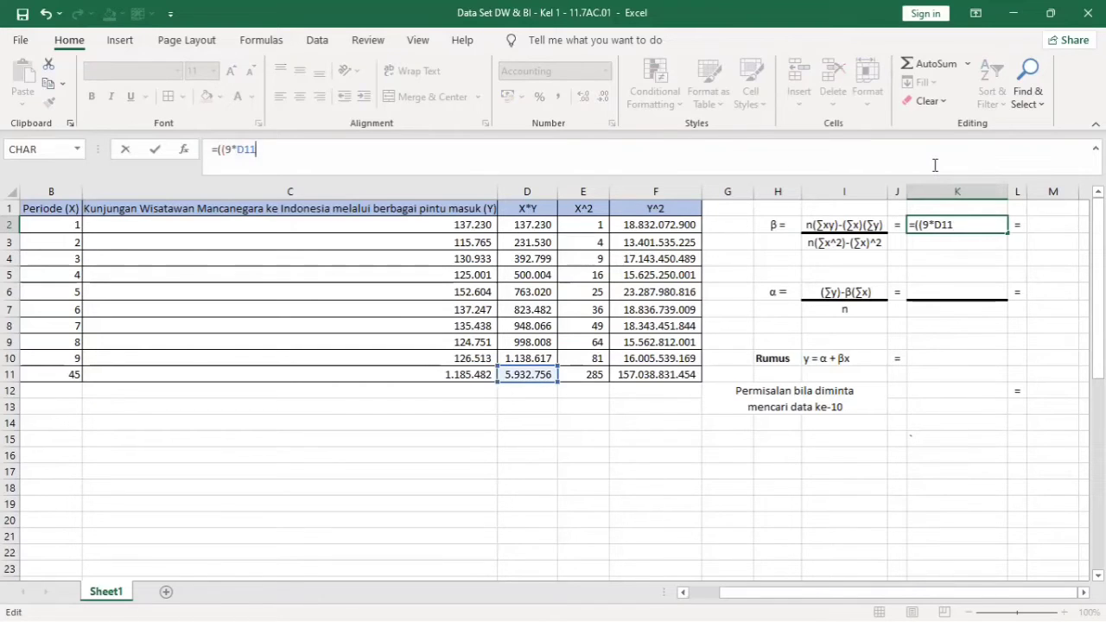
type(")-(")
type("B")
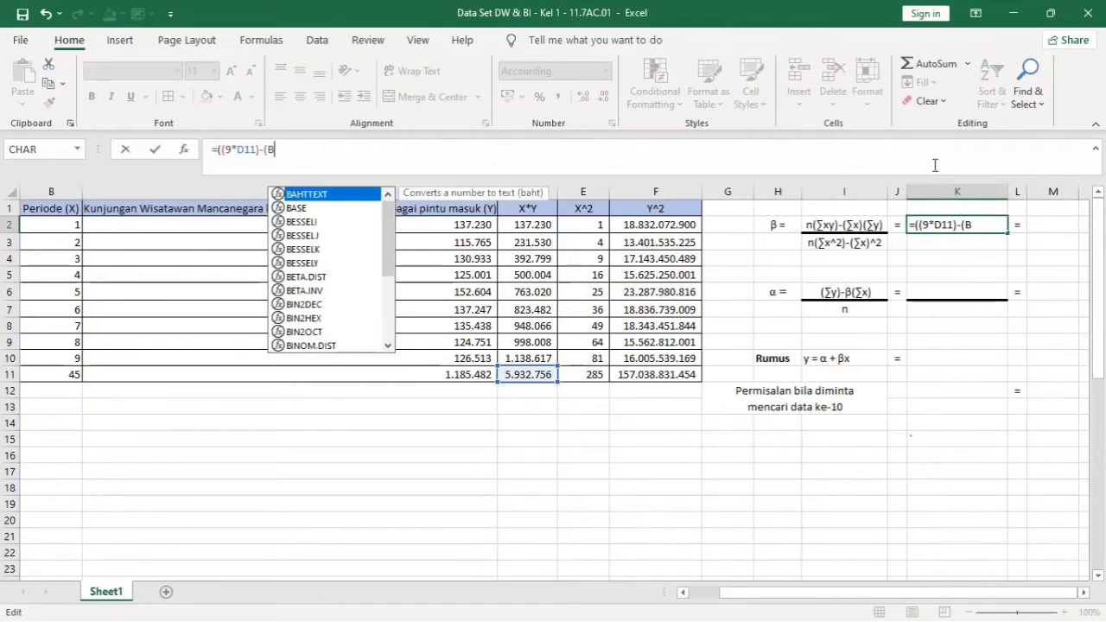
type("11)")
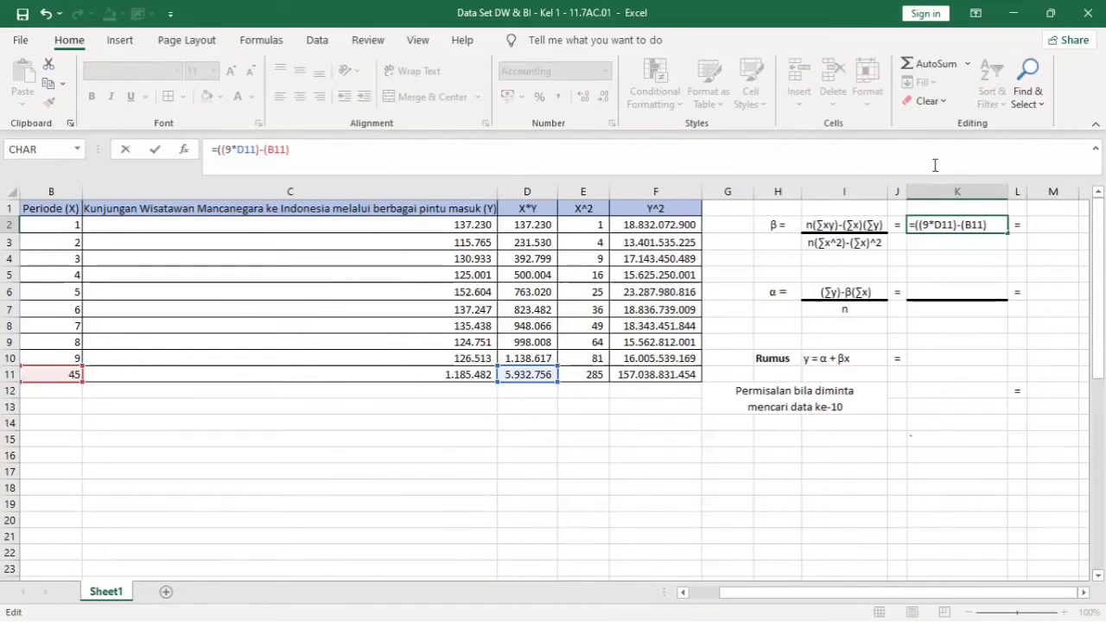
type("C1")
key("BackSpace")
key("BackSpace")
key("BackSpace")
type("*C11))")
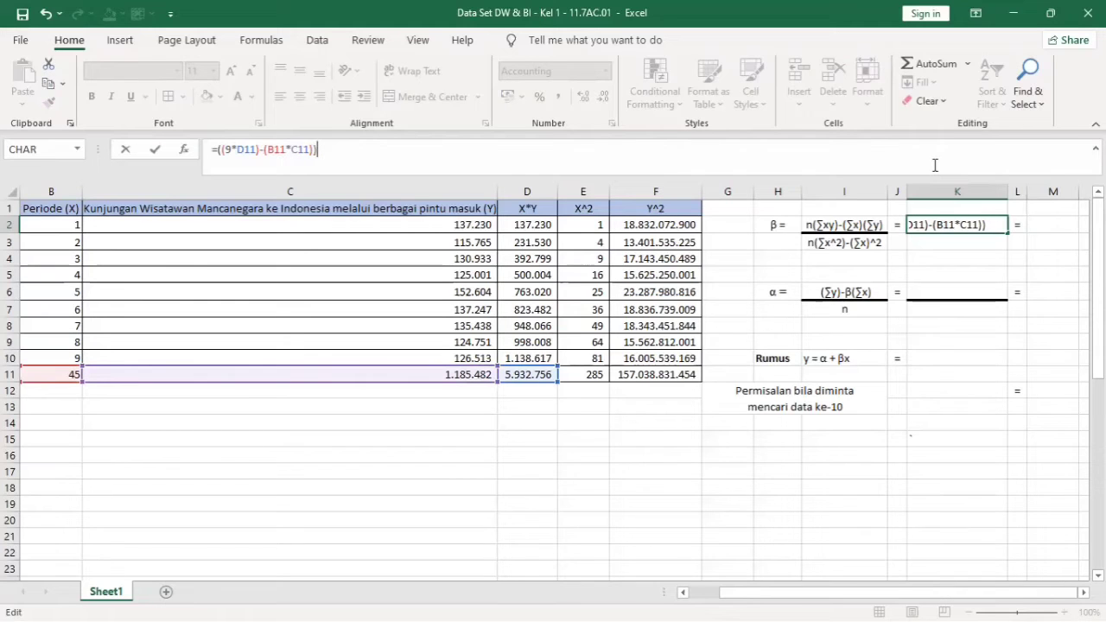
key("Return")
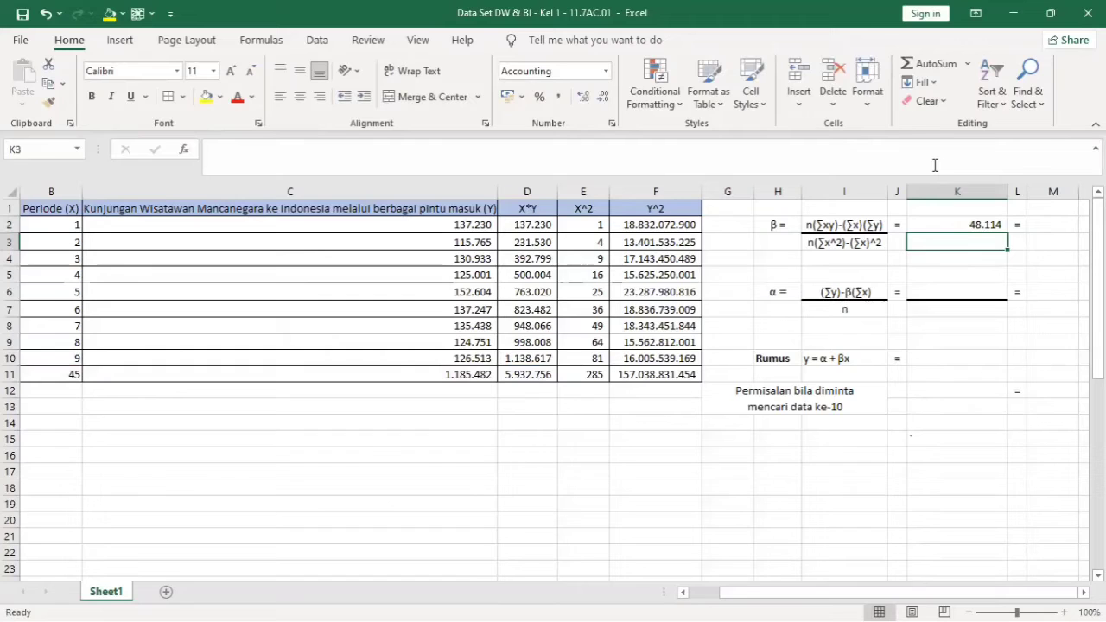
- Calculate the β denominator in K3 with the formula =((9*E11)-(B11*B11))
left_click(823, 152)
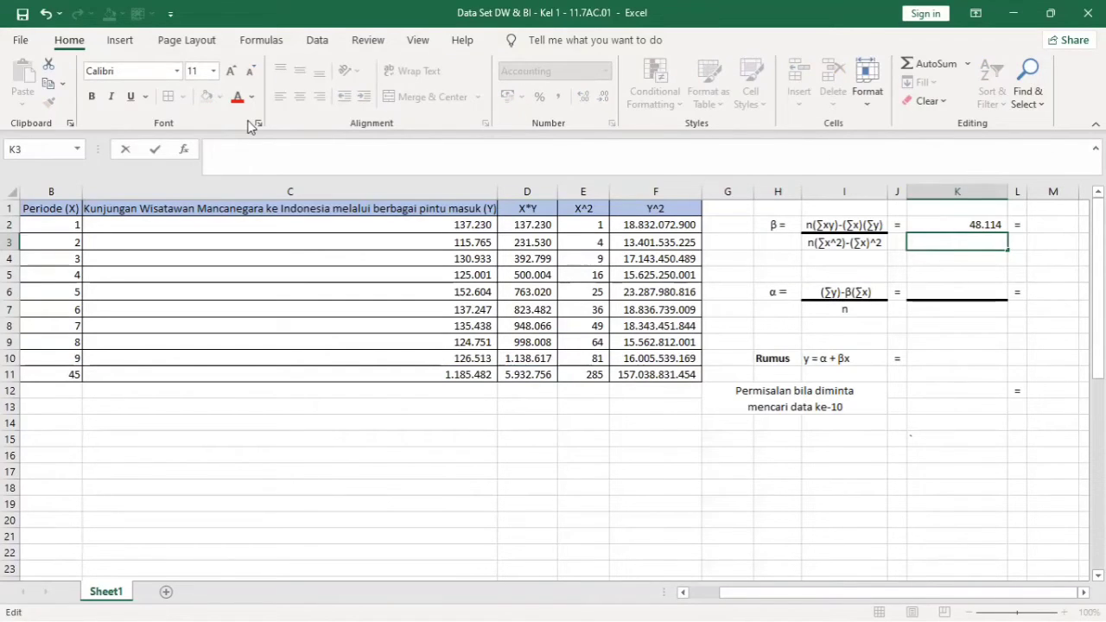
type("=")
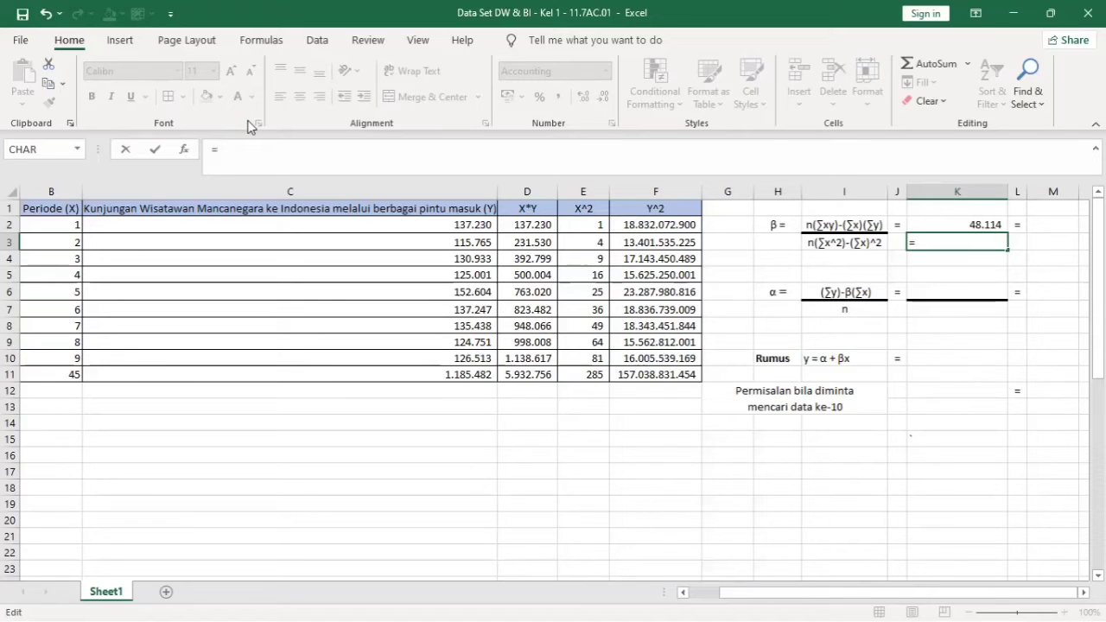
type("((9*E11)-")
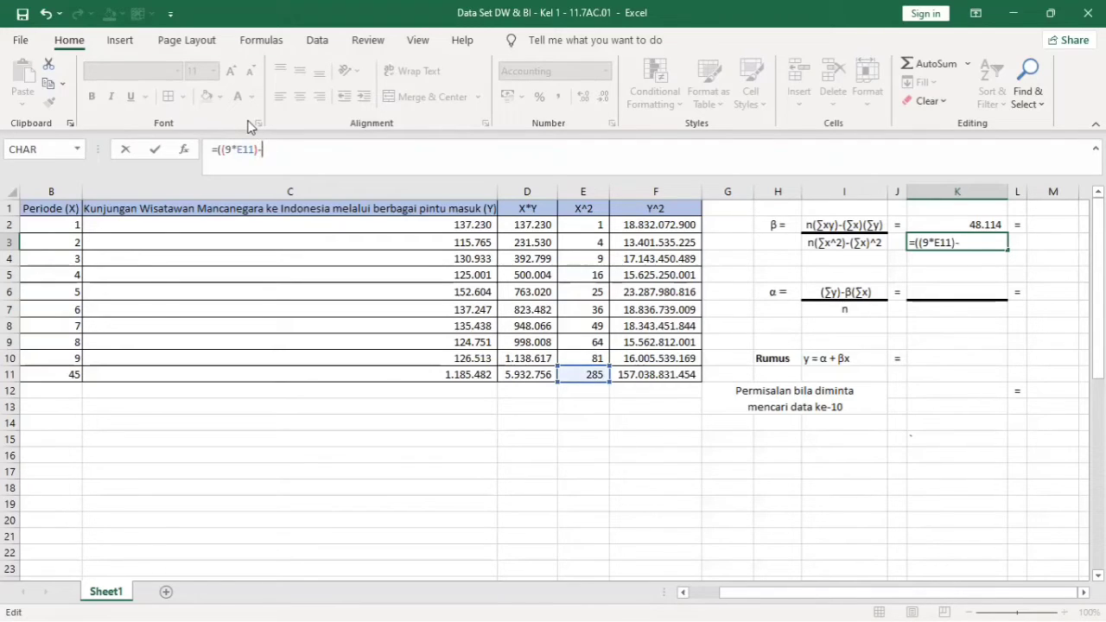
type("(")
type("B11")
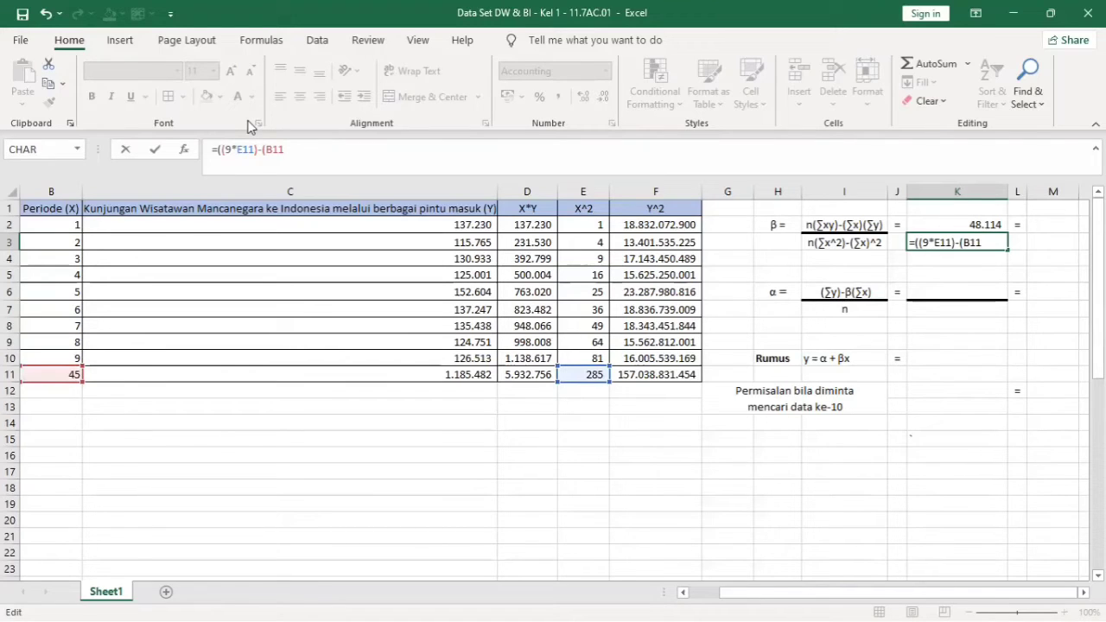
type("*B")
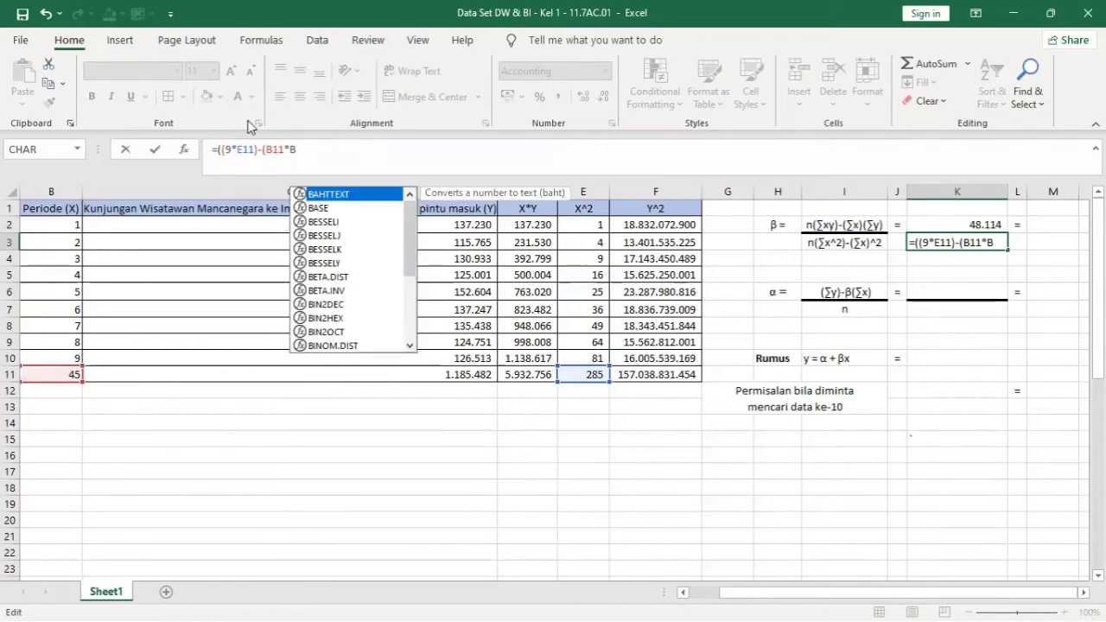
type("!1))")
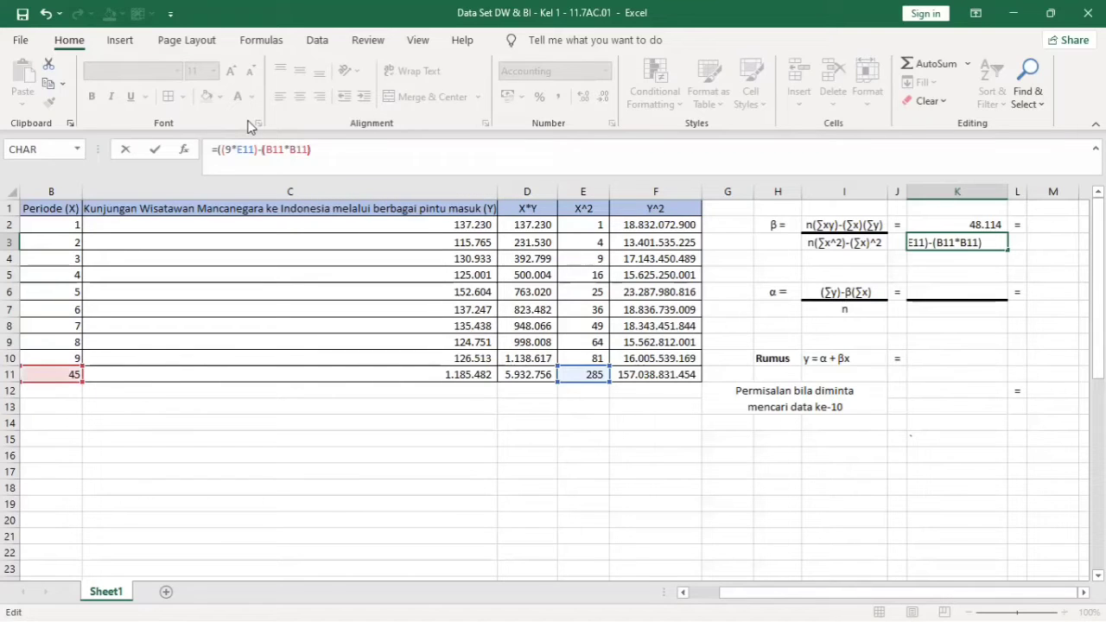
key("Return")
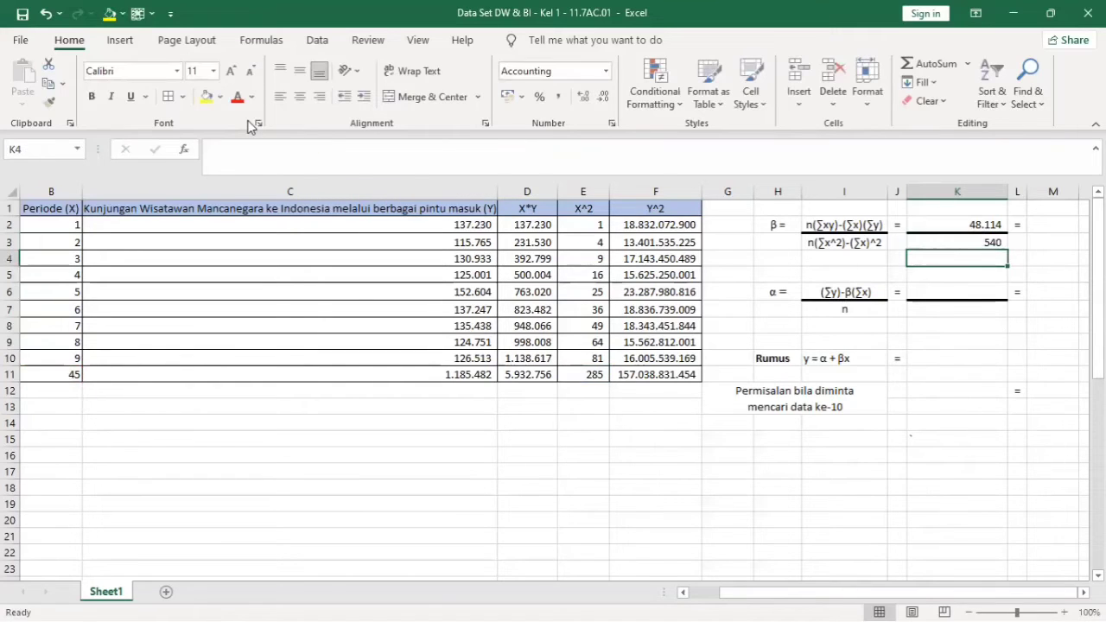
- Calculate β in M2 by dividing its numerator by its denominator with the formula =K2/K3
key("Up")
key("Up")
key("Right")
key("Right")
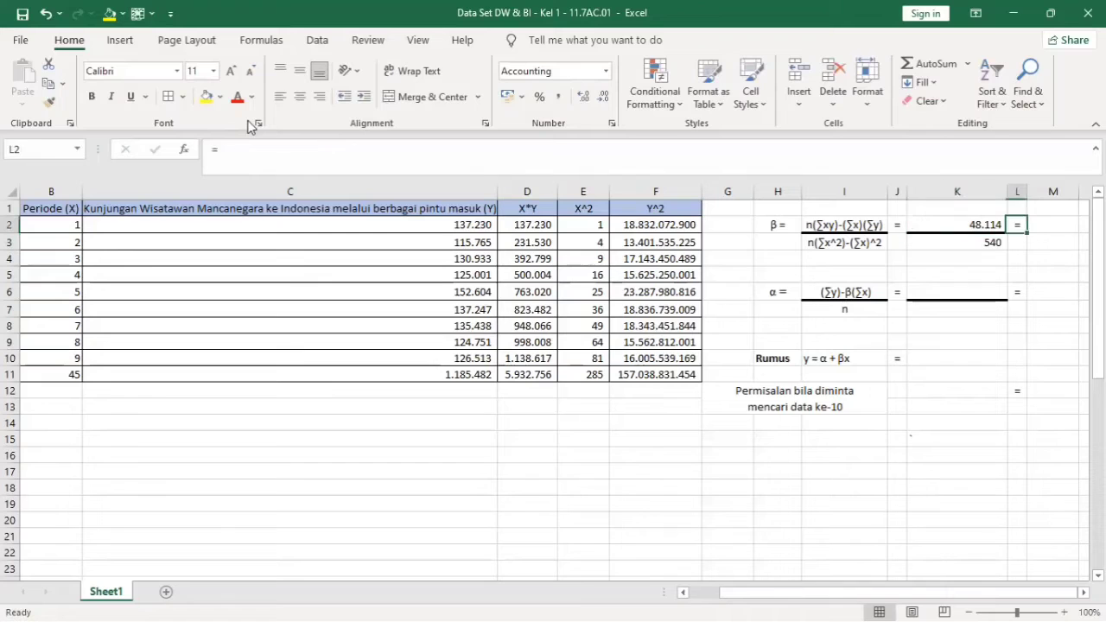
type("=")
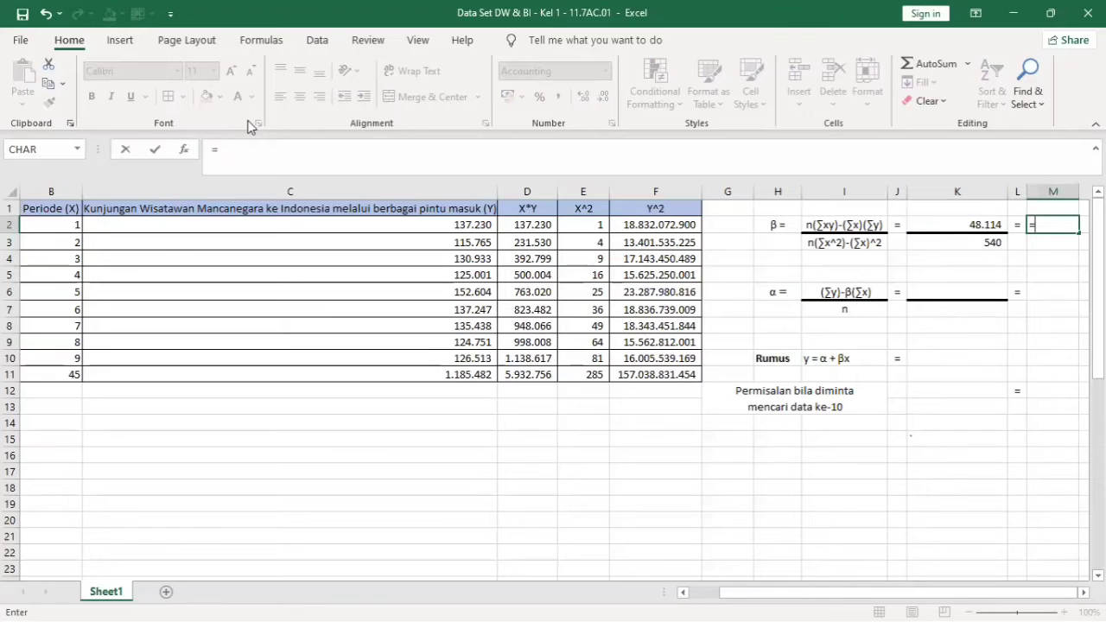
type("K")
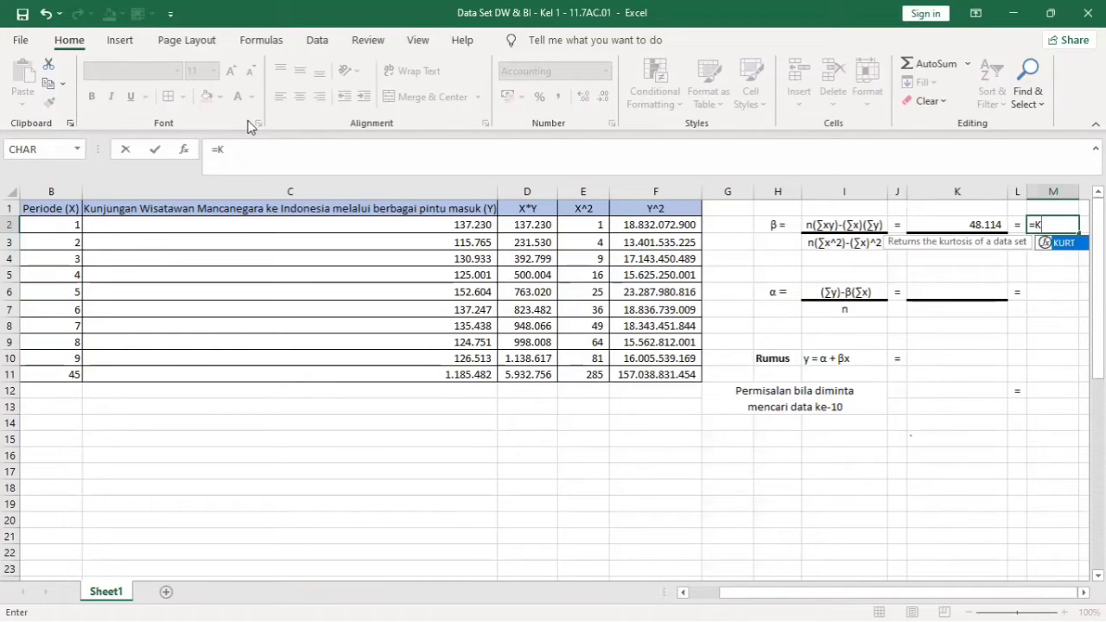
type("2/")
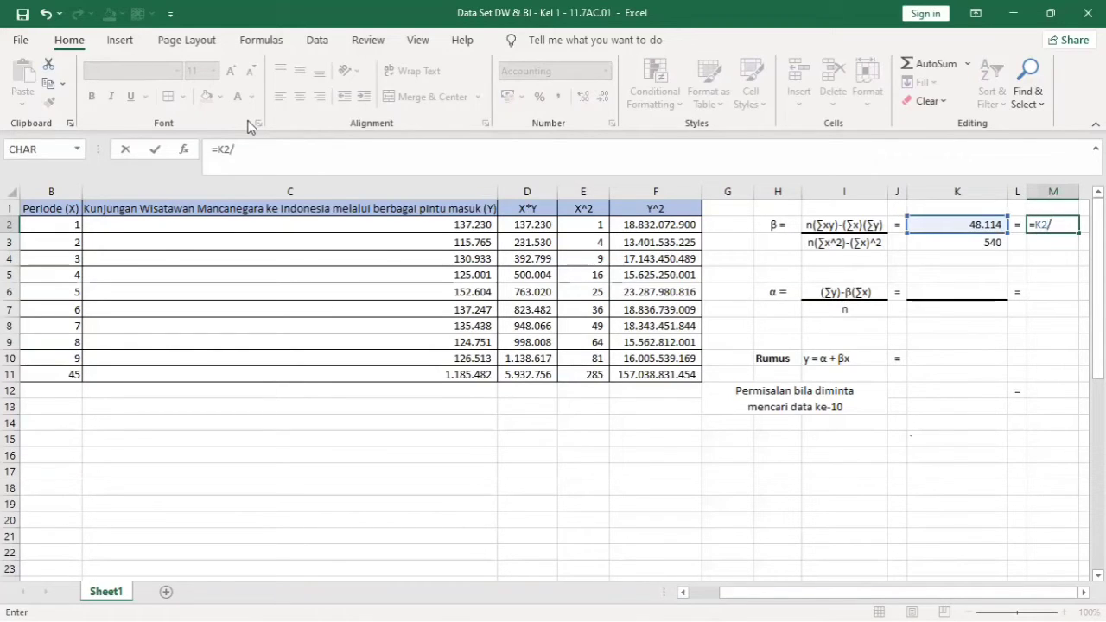
type("K")
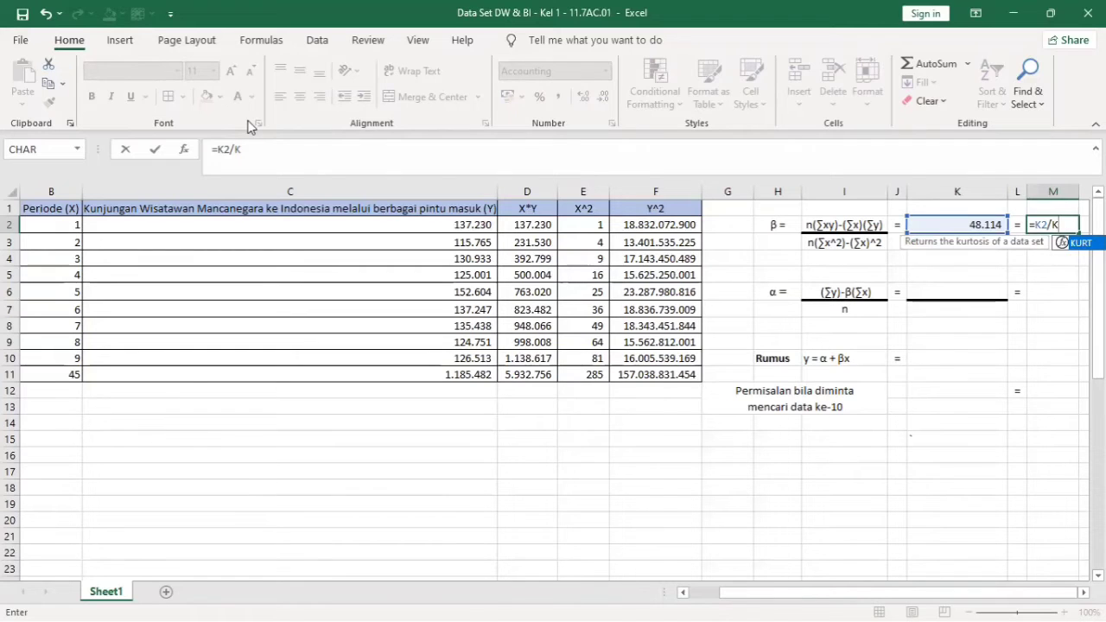
type("3")
key("Return")
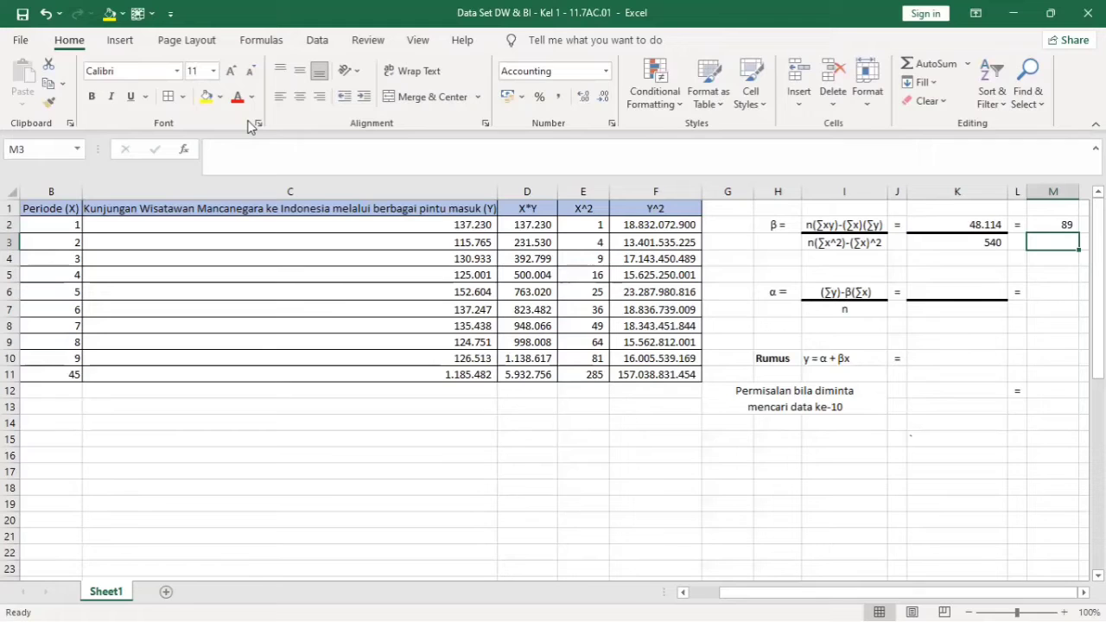
- Calculate the α numerator in K6 with the formula =(C11-(M2*B11))
key("Down")
key("Down")
key("Down")
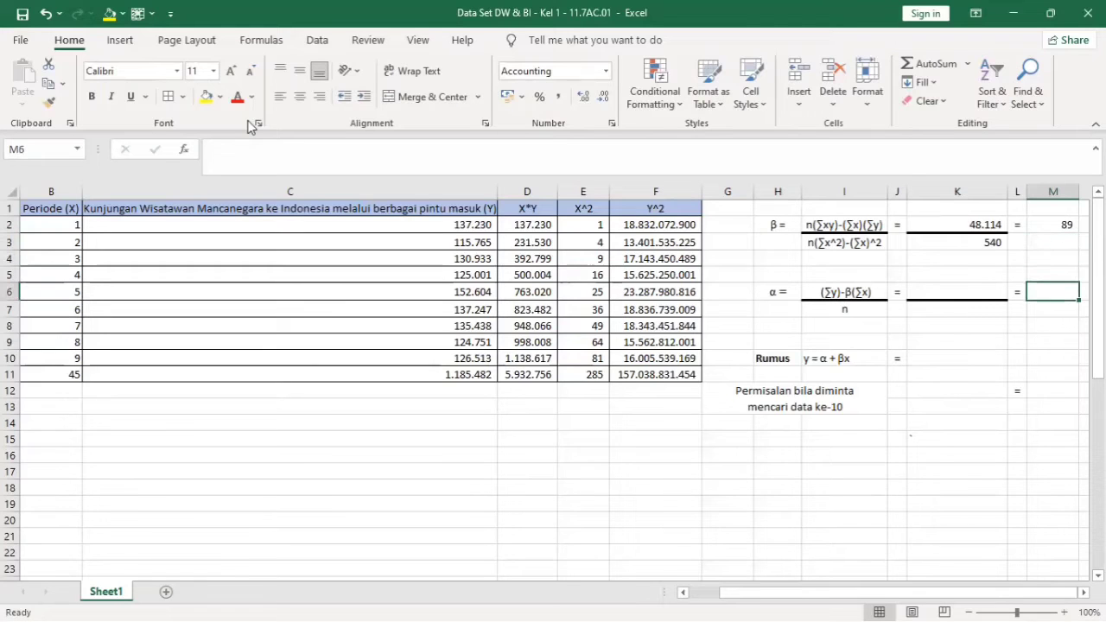
key("Left")
key("Left")
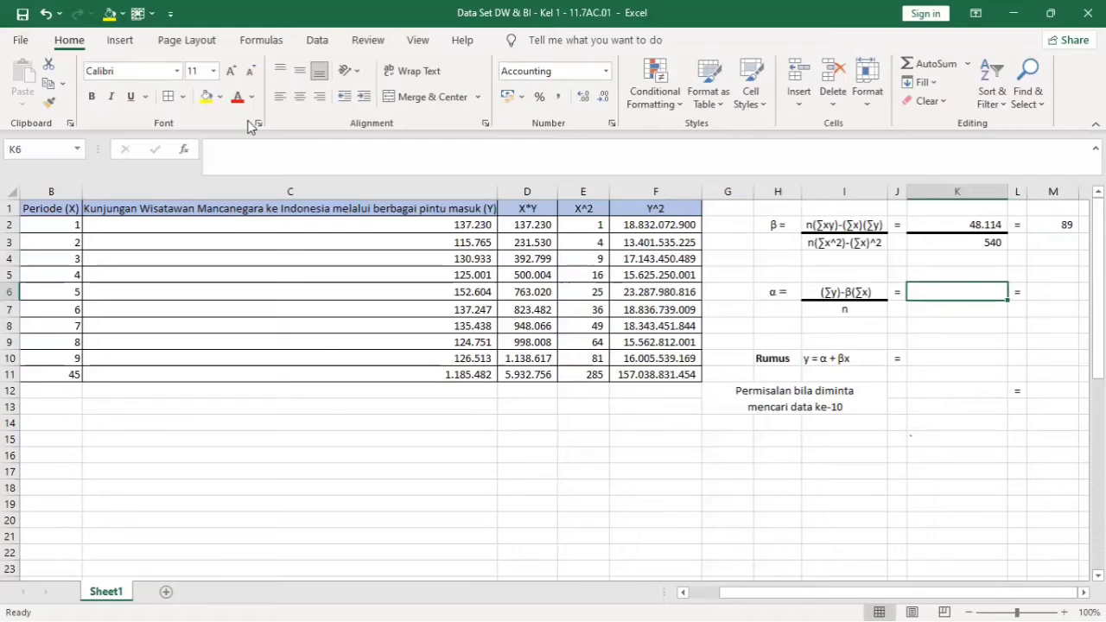
type("=")
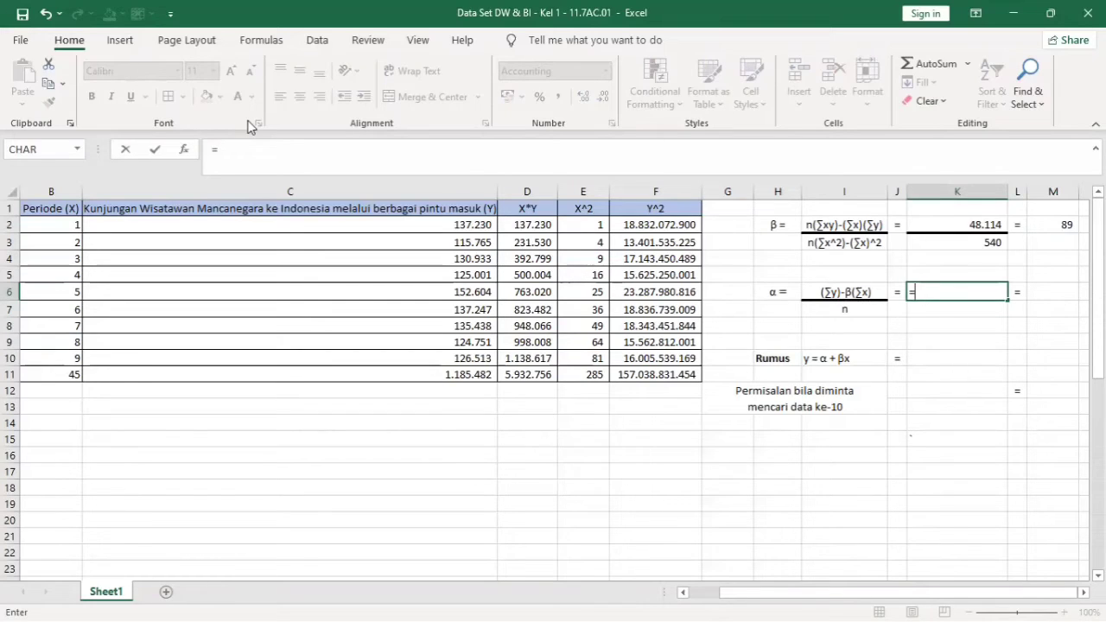
key("BackSpace")
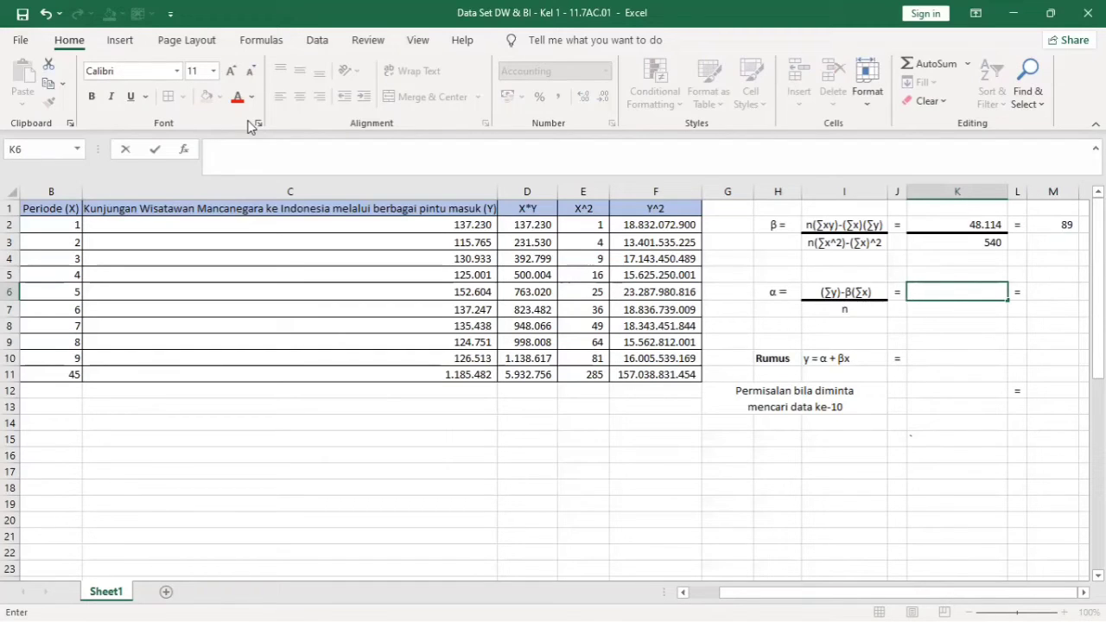
type("=")
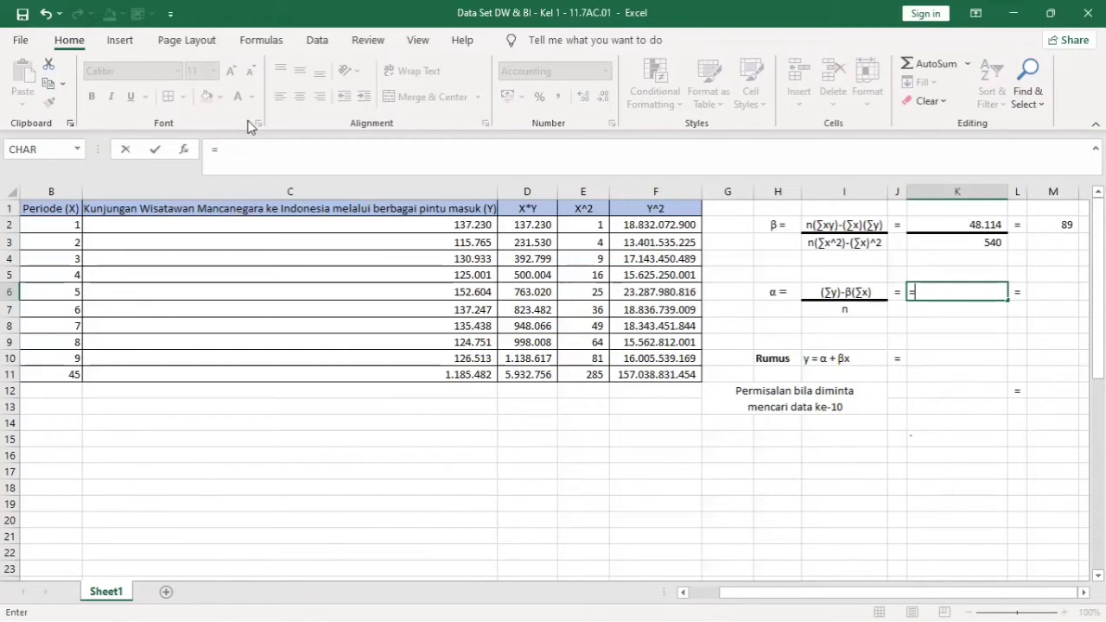
type("(")
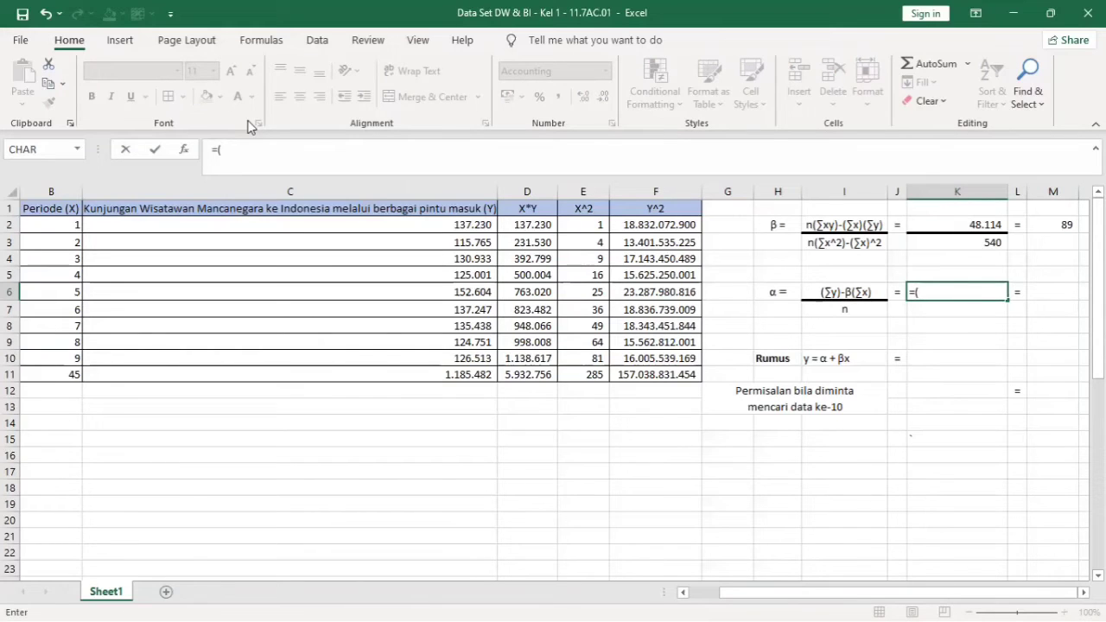
type("C11")
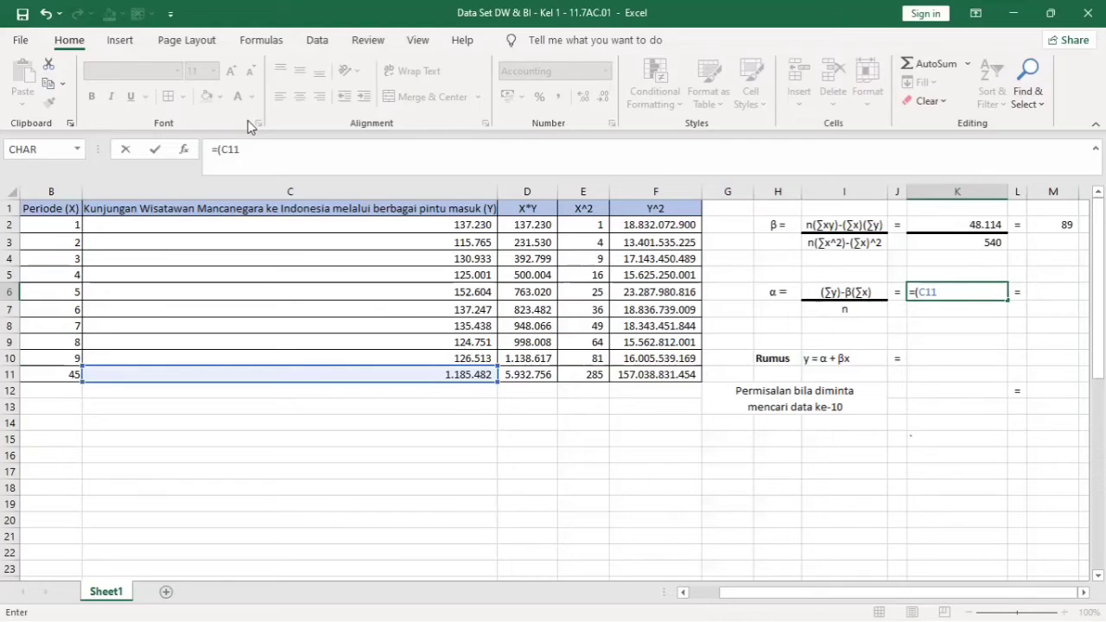
type("-(")
type("M2")
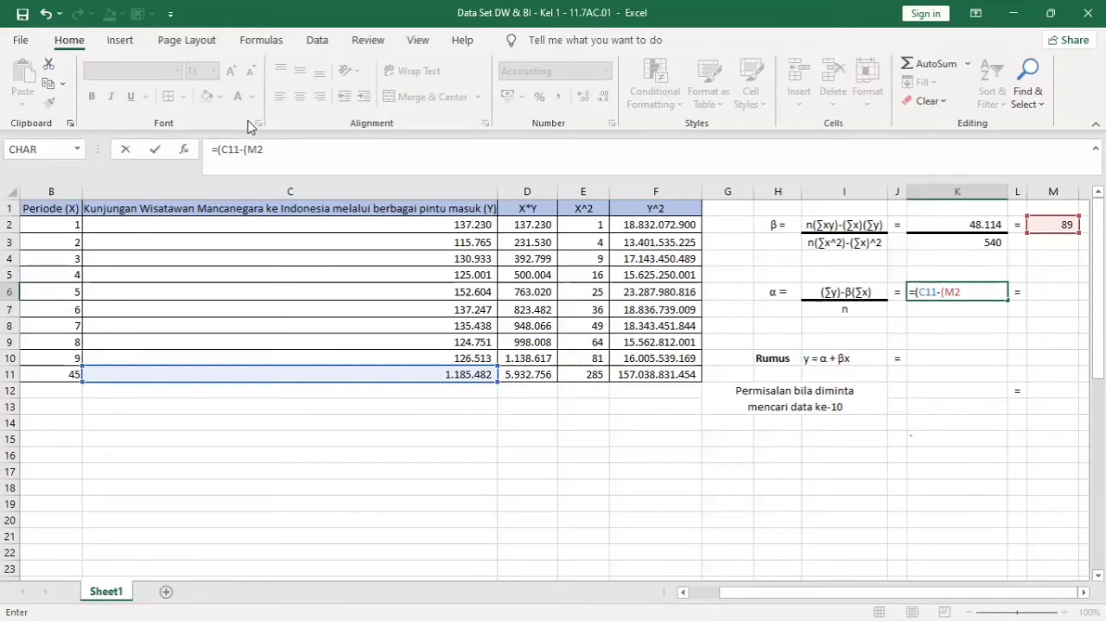
type("*B11")
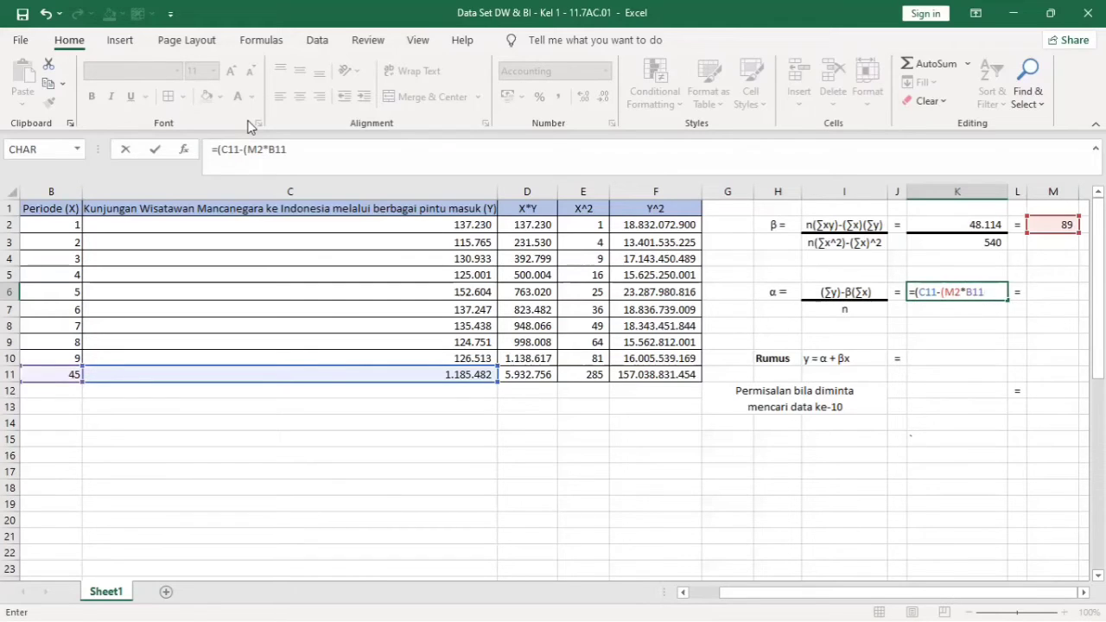
type("))")
key("Return")
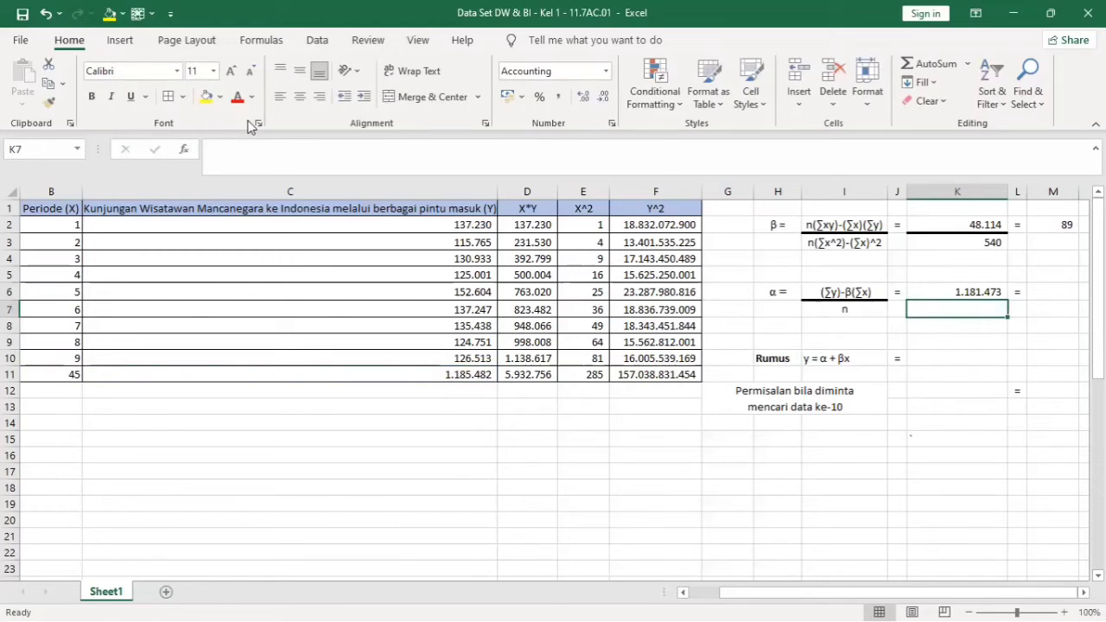
- Enter 9 as the α denominator n in K7, and select M6, the α result cell
type("9")
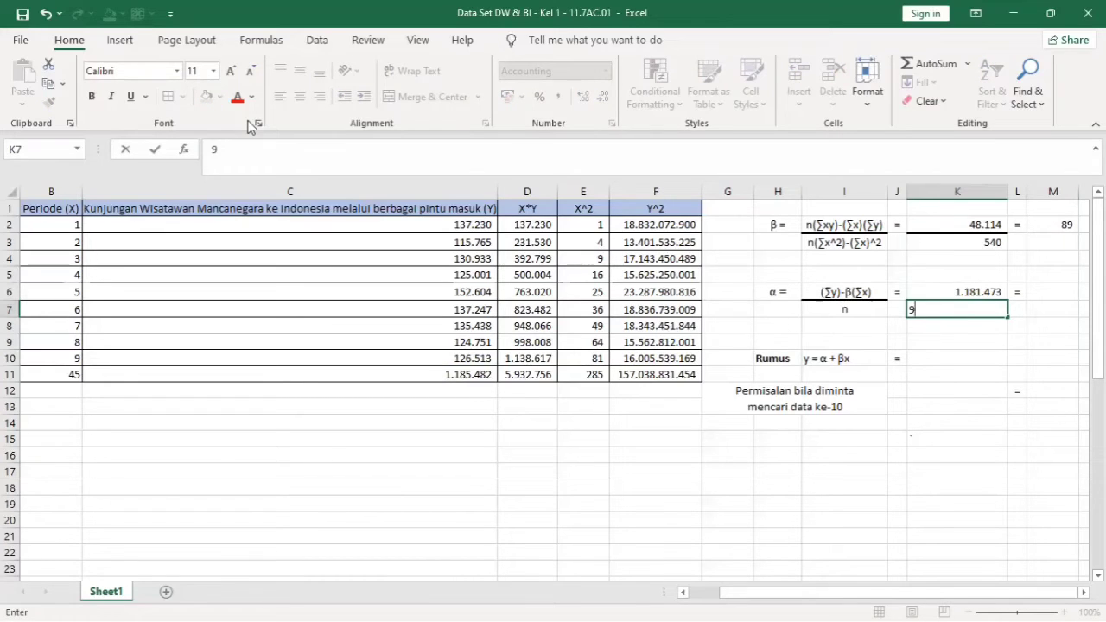
key("Return")
key("Up")
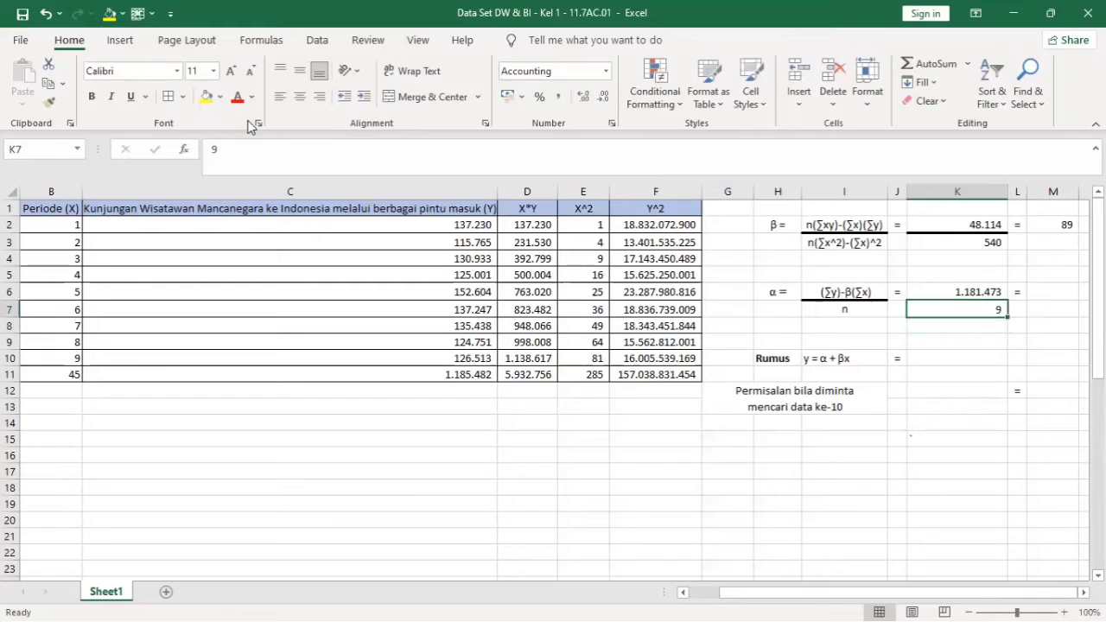
key("Up")
key("Right")
key("Right")
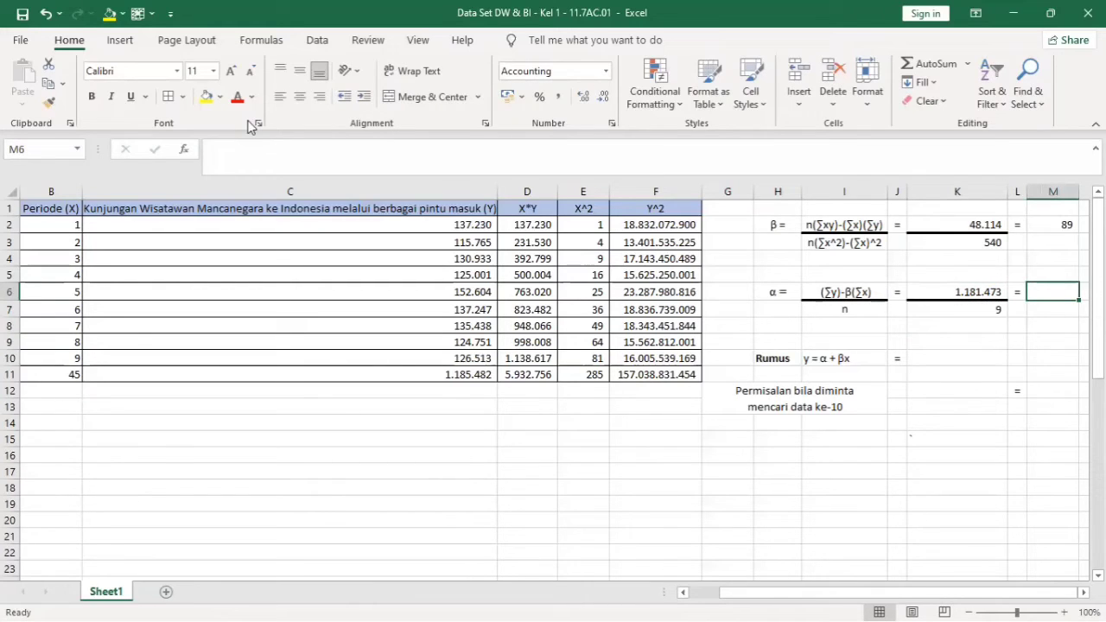
- Calculate α in M6 by dividing its numerator by its denominator with the formula =K6/K7, and select the α numerator cell
type("=")
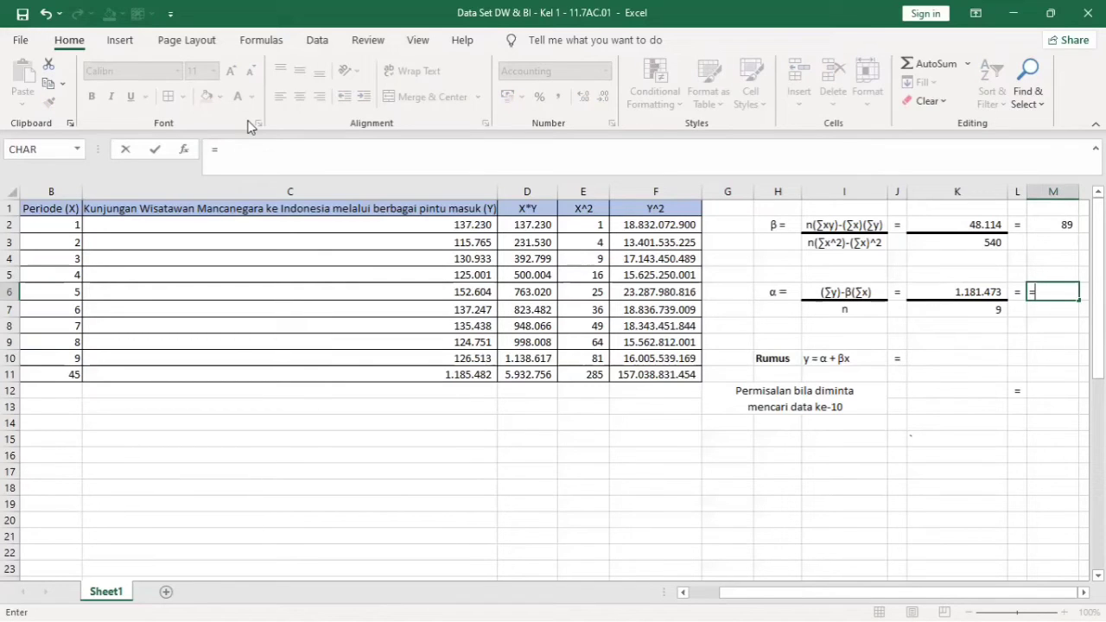
type("K6/")
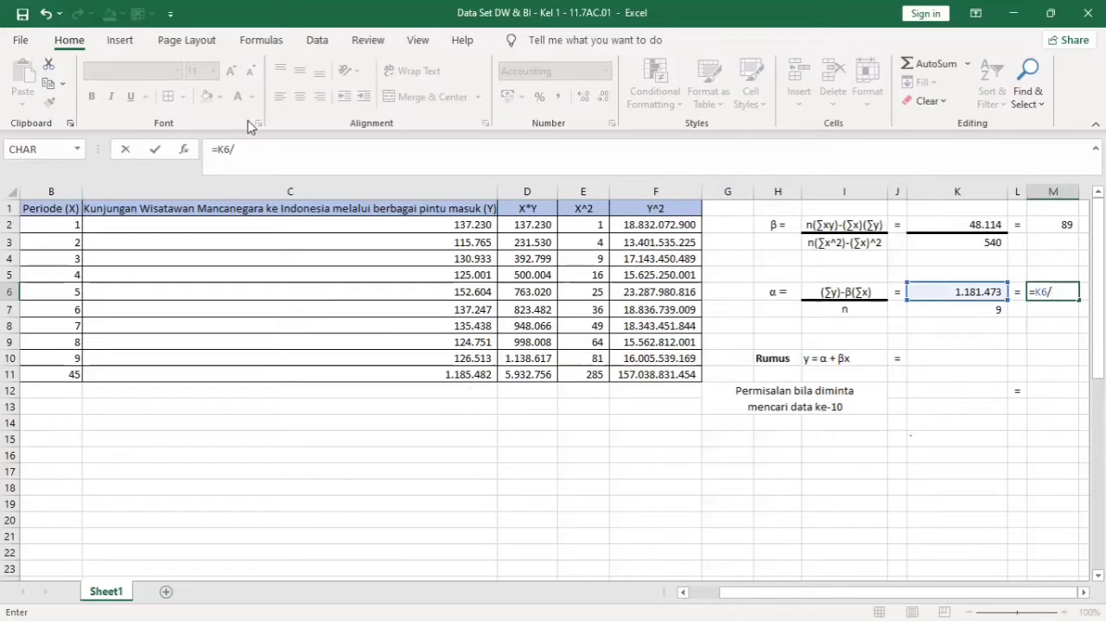
type("K7")
key("Return")
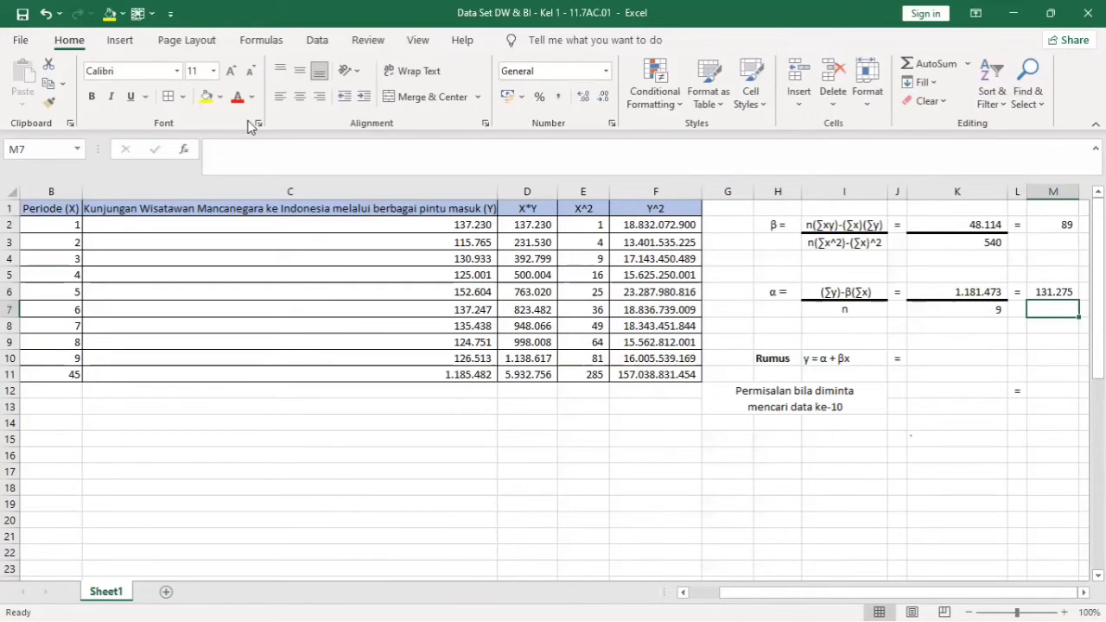
key("Down")
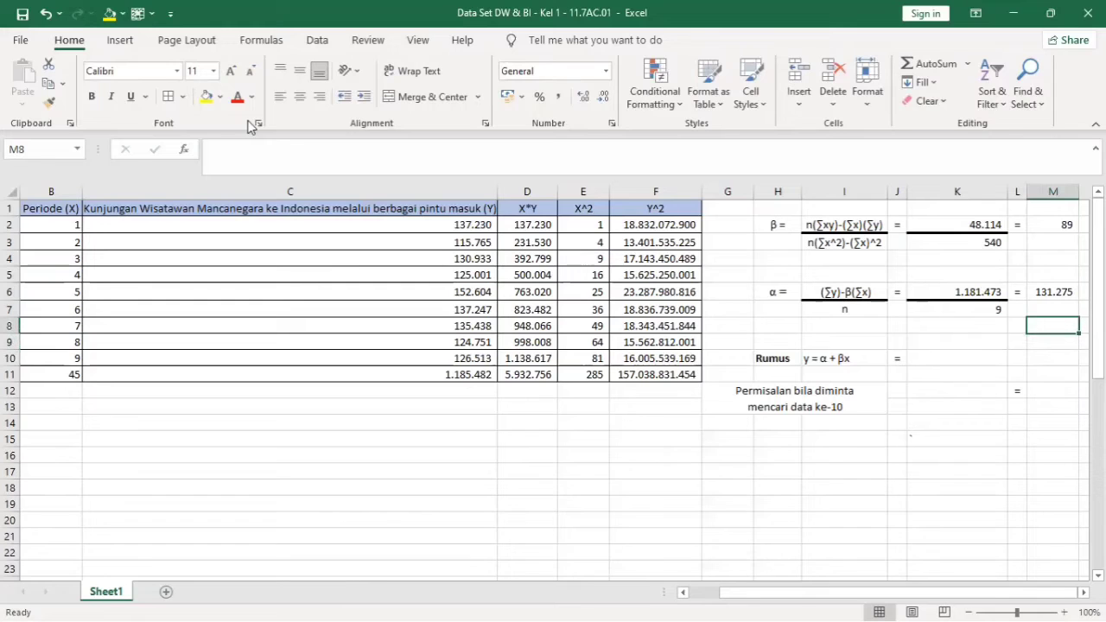
key("Up")
key("Up")
key("Left")
key("Left")
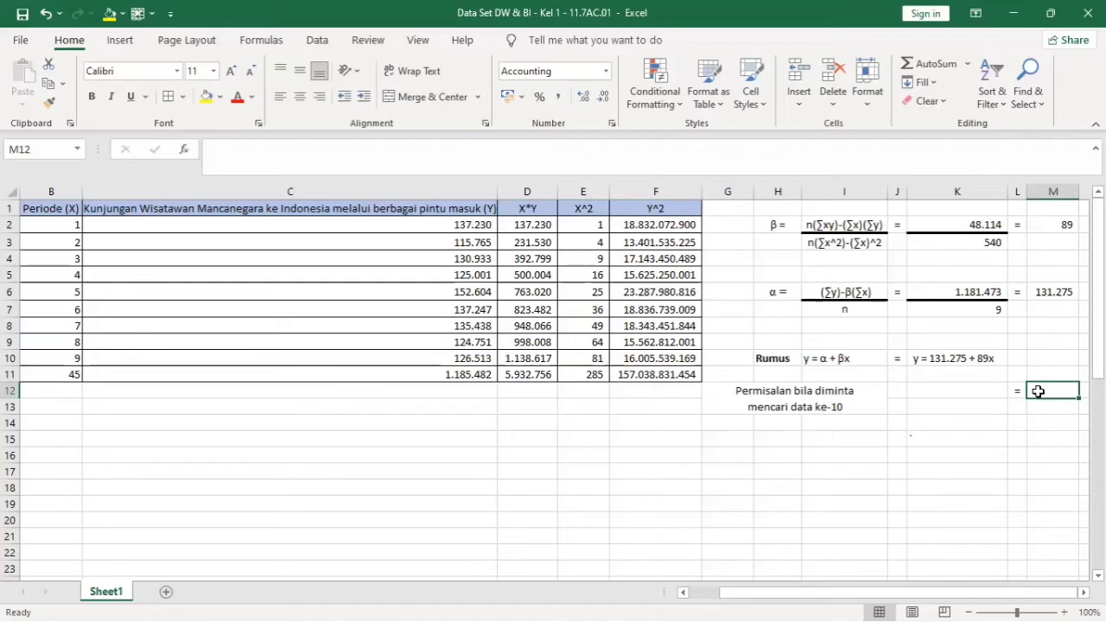
- Calculate the period 10 forecast in M12 from α and β with the formula =M6+(M2*10)
type("=")
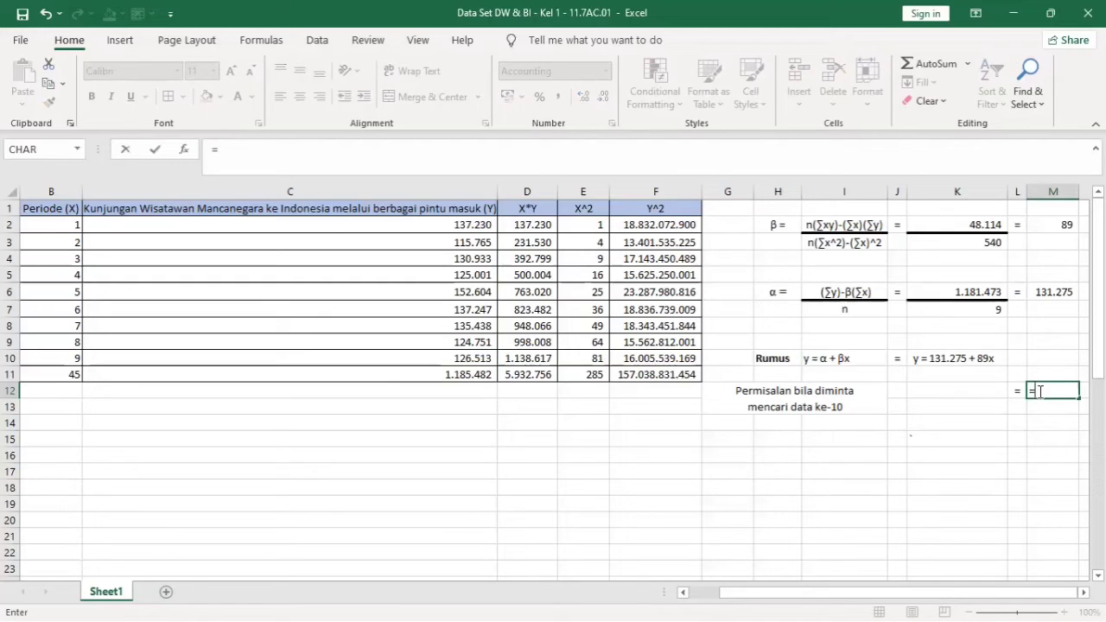
type("M")
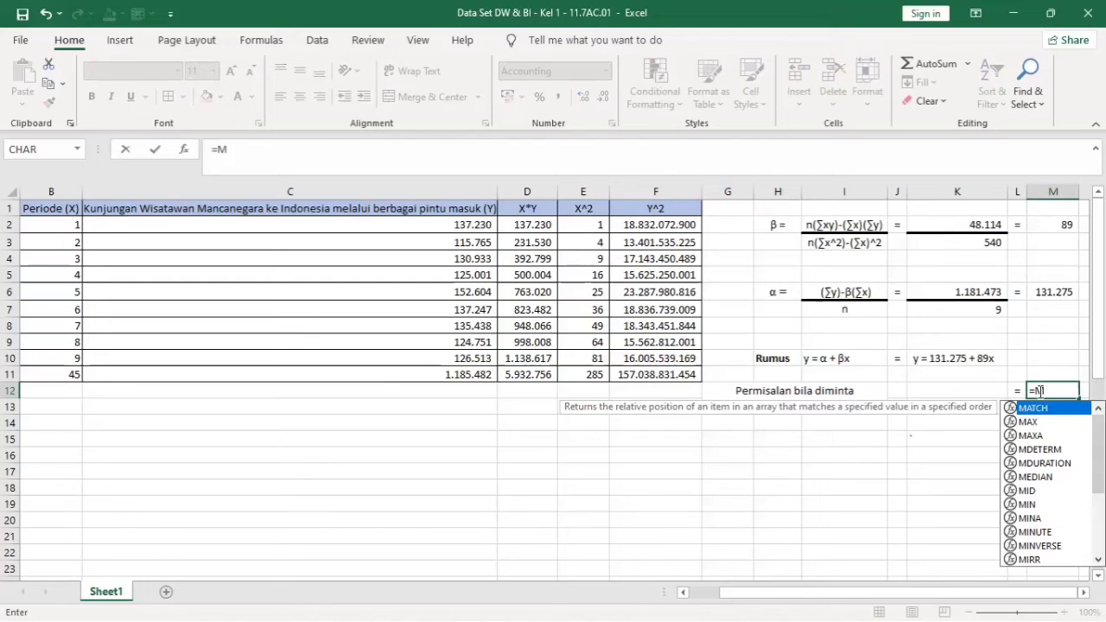
type("6")
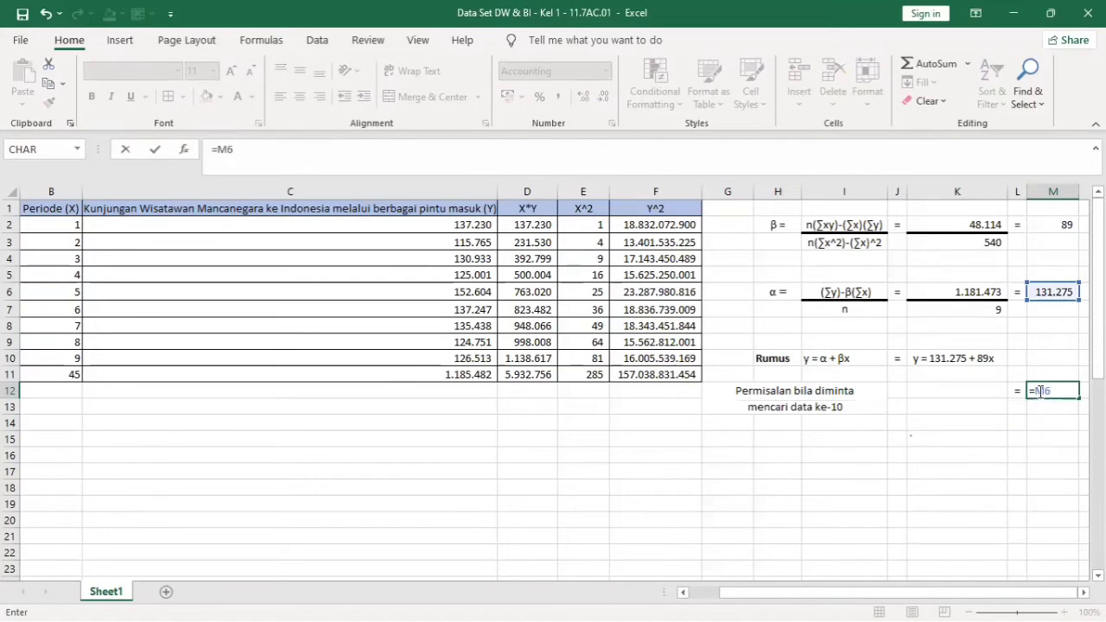
type("+M")
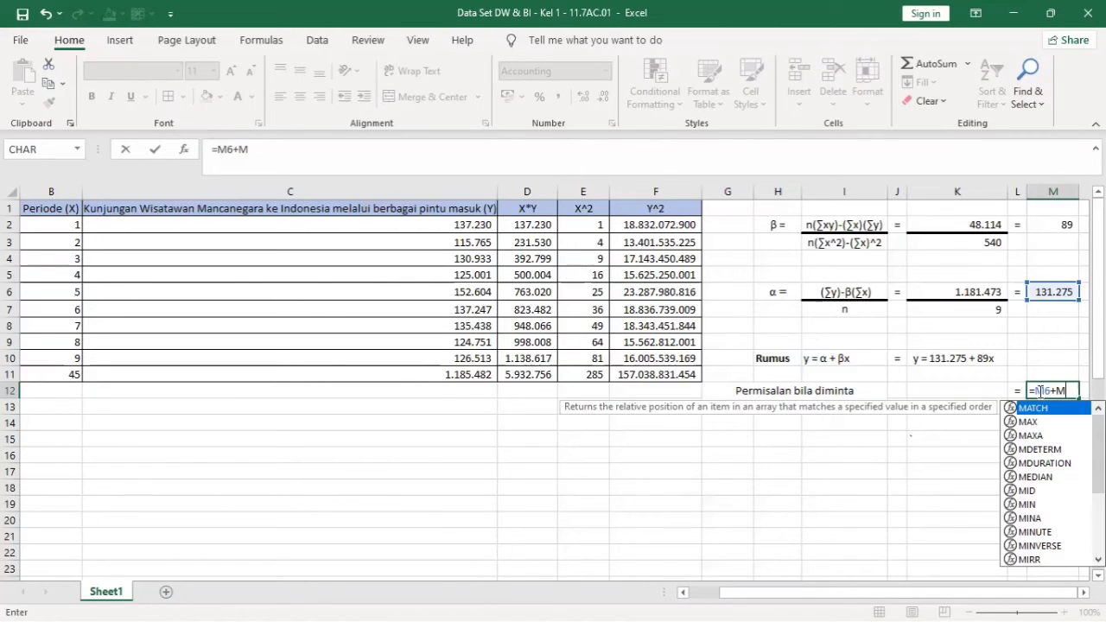
key("BackSpace")
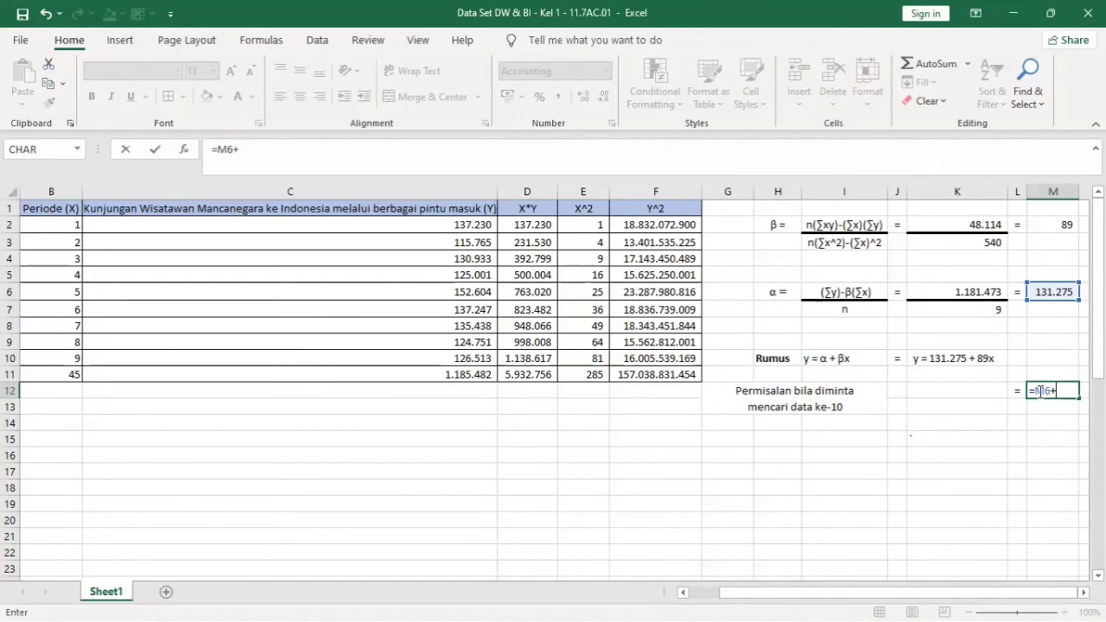
type("(M2*")
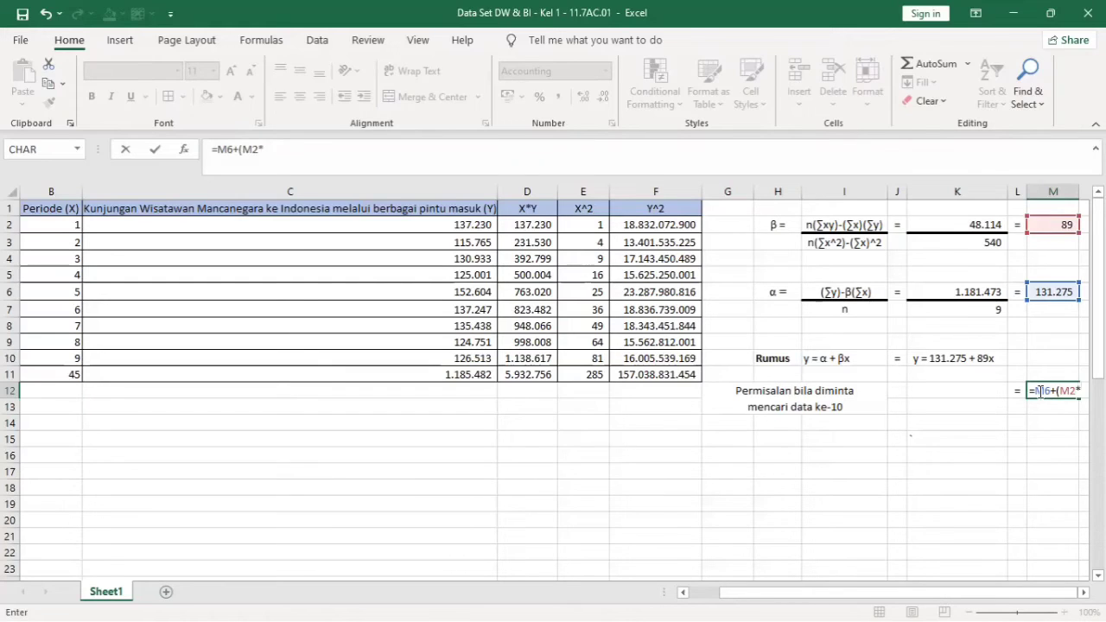
type("10)")
key("Return")
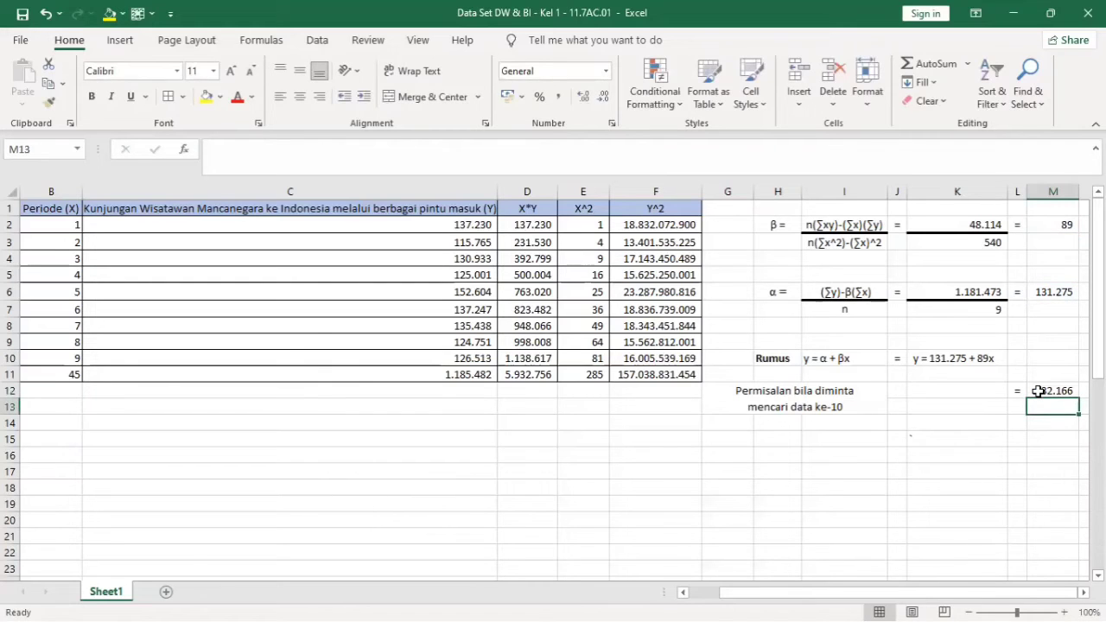
left_click(1067, 391)
key("Return")
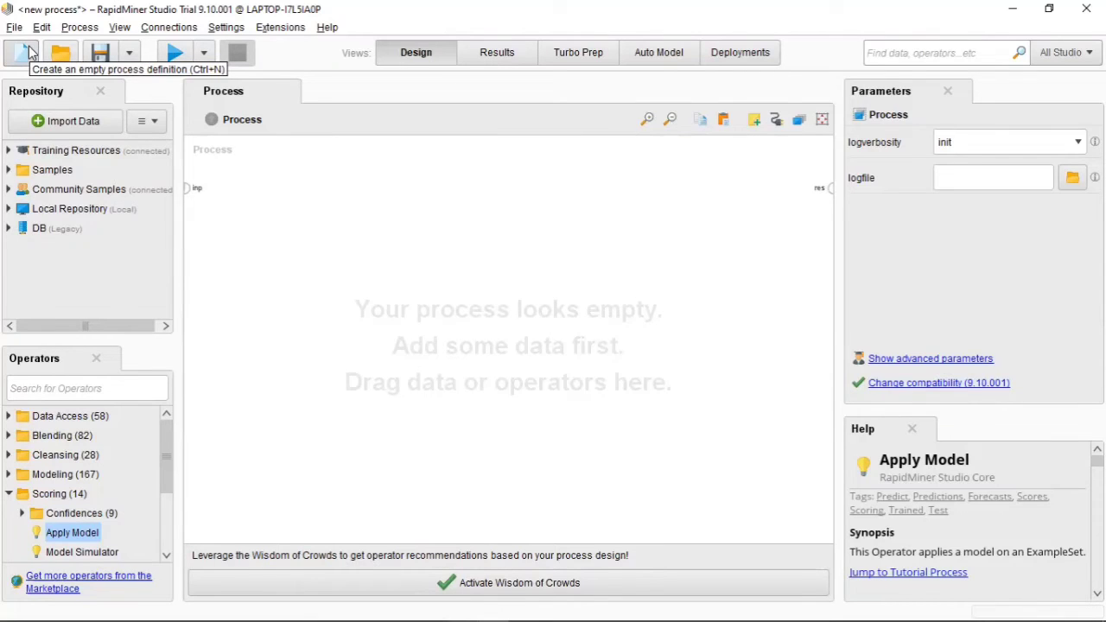
- Switch to RapidMiner Studio and start a new blank process, answering Yes to saving the unnamed one and closing the save prompt
left_click(28, 52)
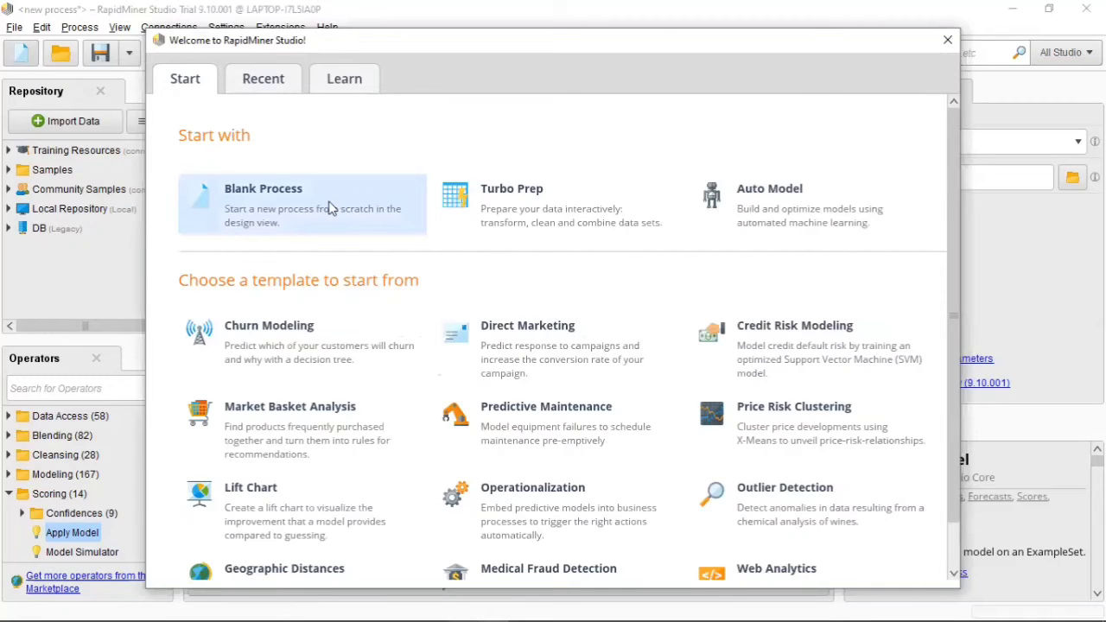
left_click(329, 209)
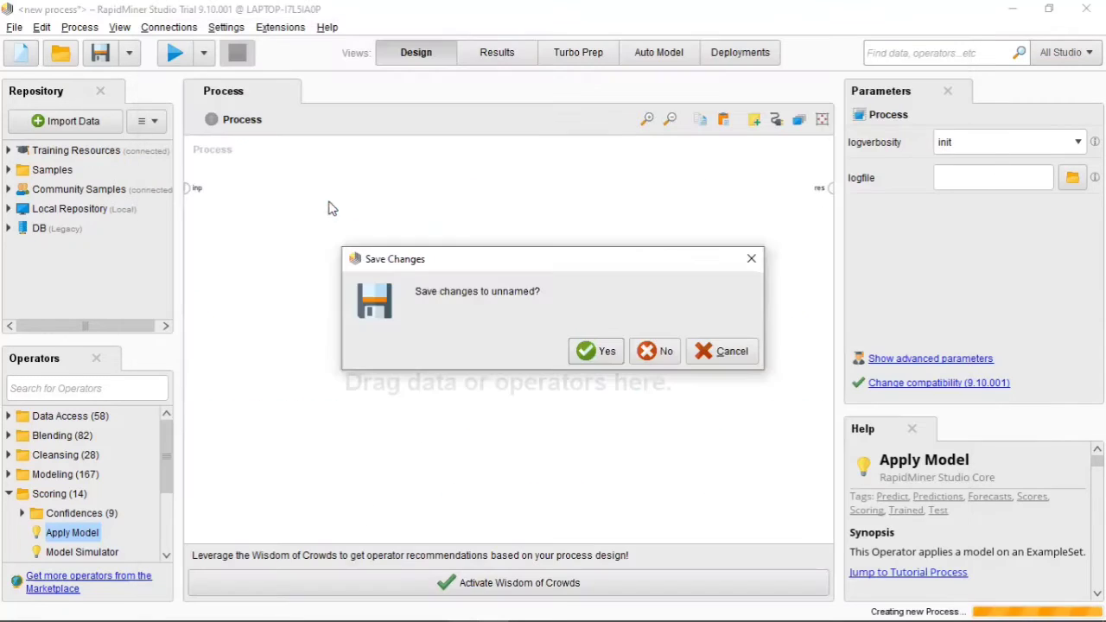
left_click(610, 358)
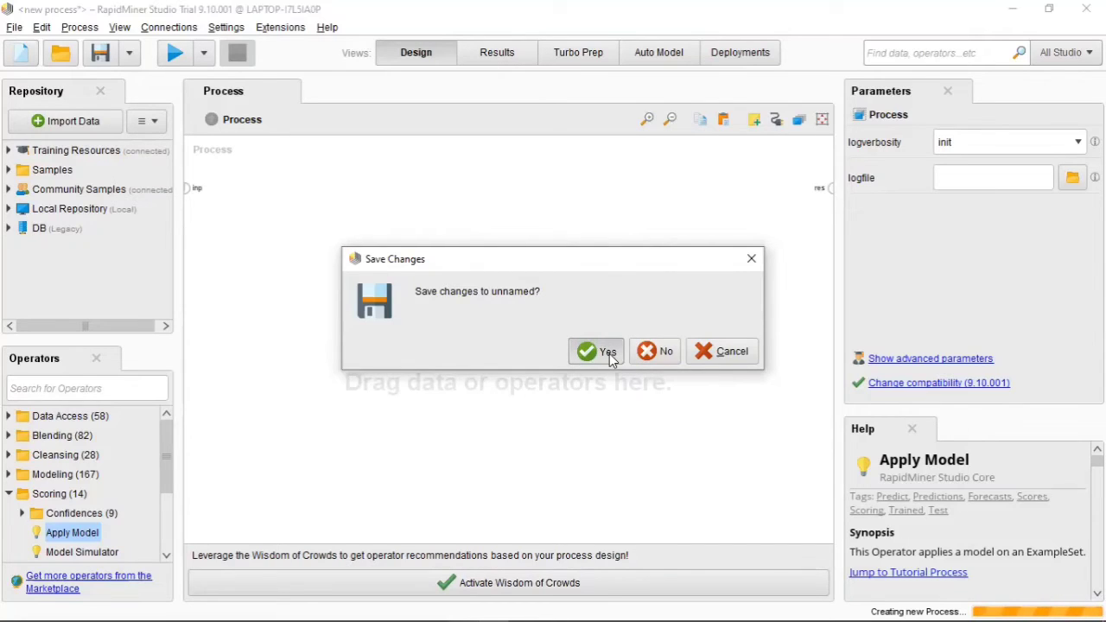
left_click(793, 506)
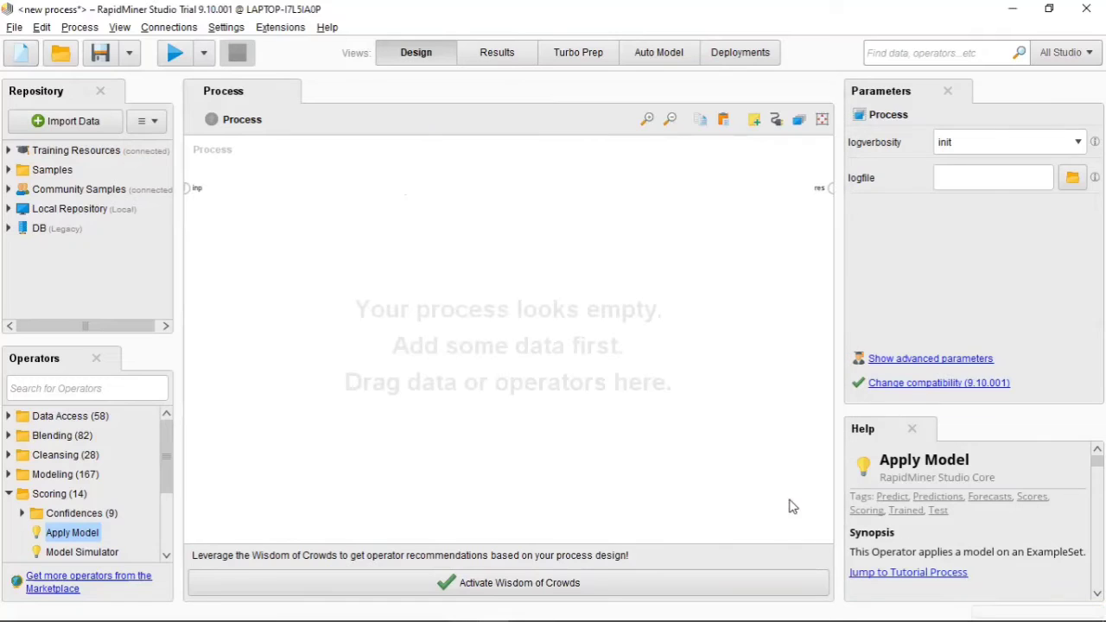
- Find the Read Excel operator by searching for "rea" and place it at the start of the empty process
left_click(80, 390)
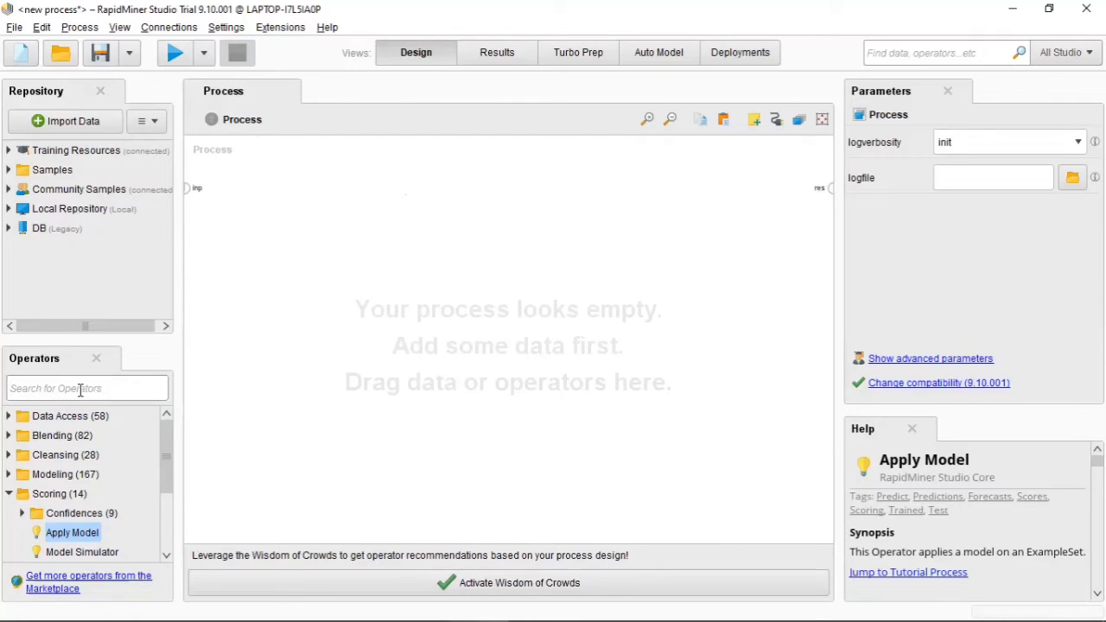
type("ra")
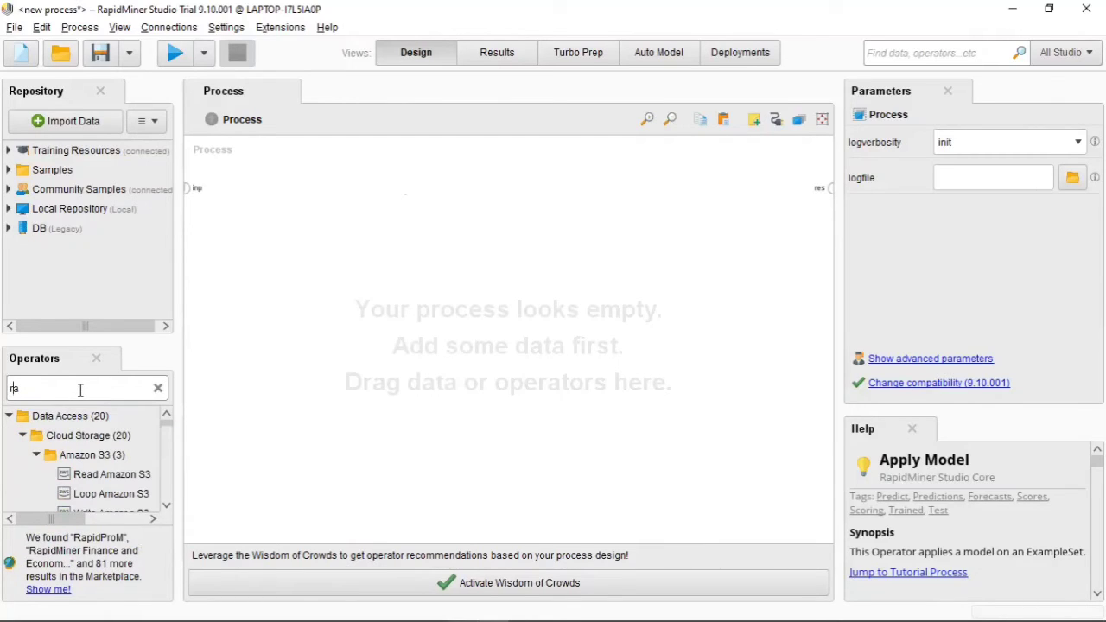
key("BackSpace")
type("ea")
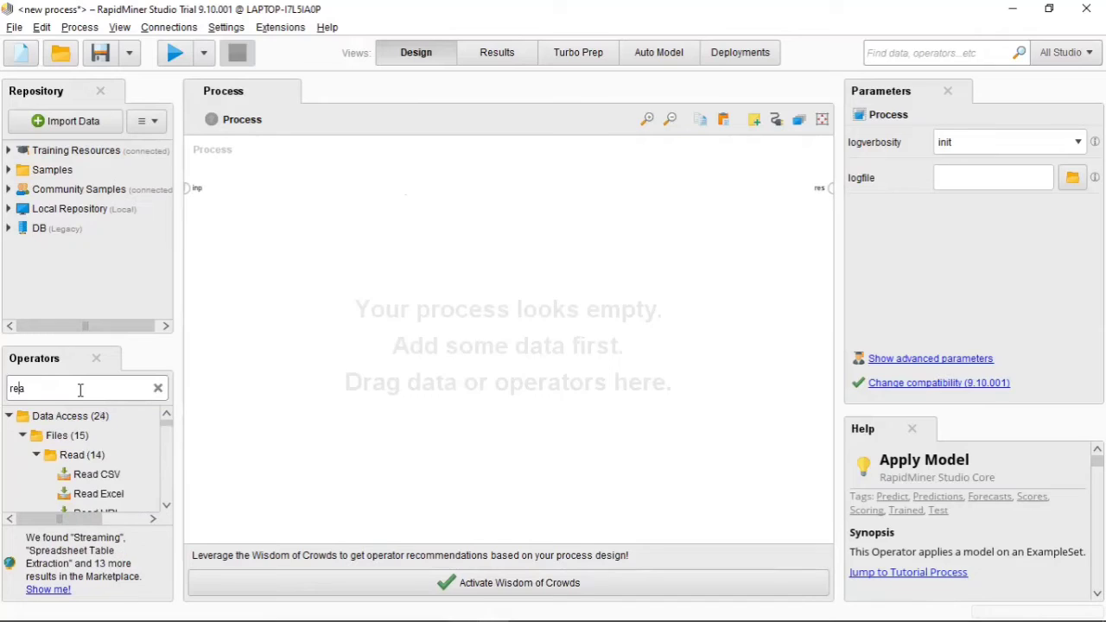
left_click(121, 498)
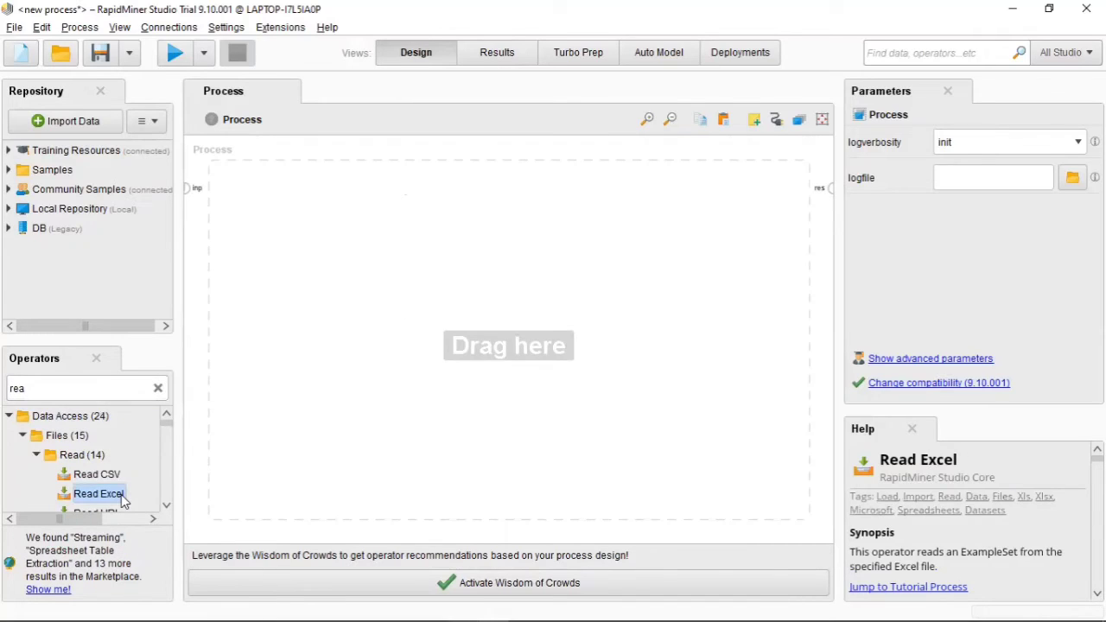
left_click_drag(114, 490, 235, 198)
- Find the Split Data operator by searching for "spli" and place it in the process beside Read Excel
left_click(97, 391)
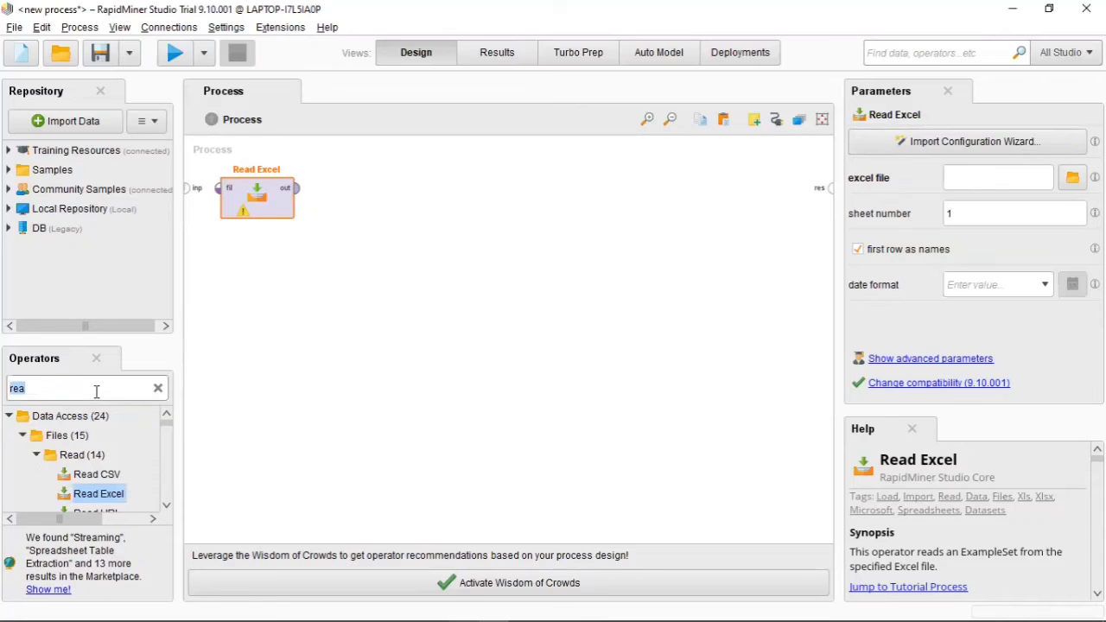
type("s")
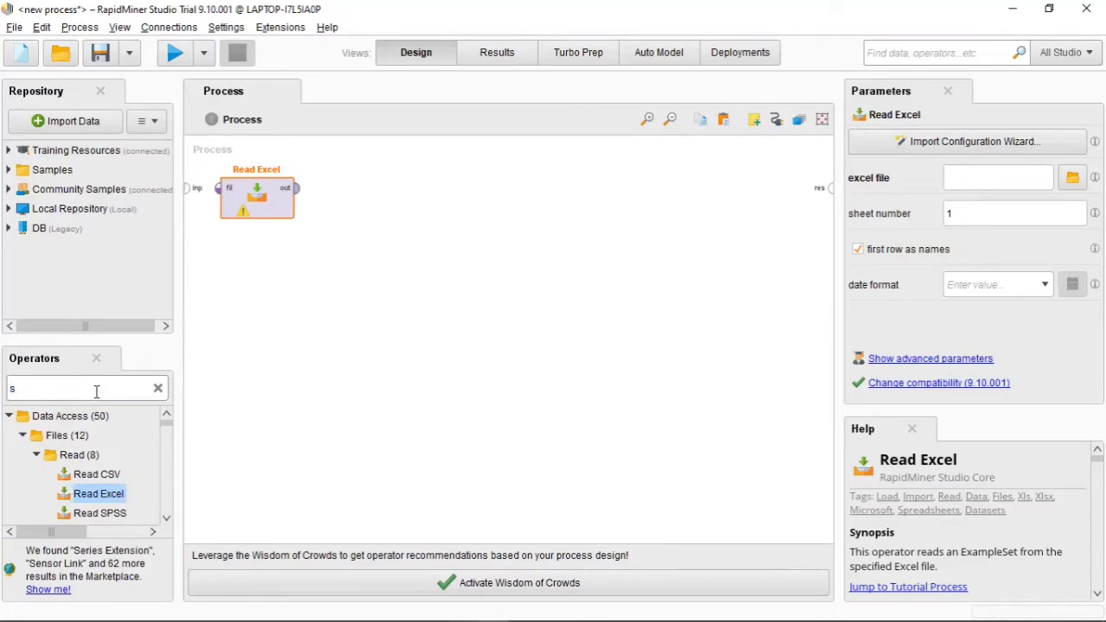
type("pli")
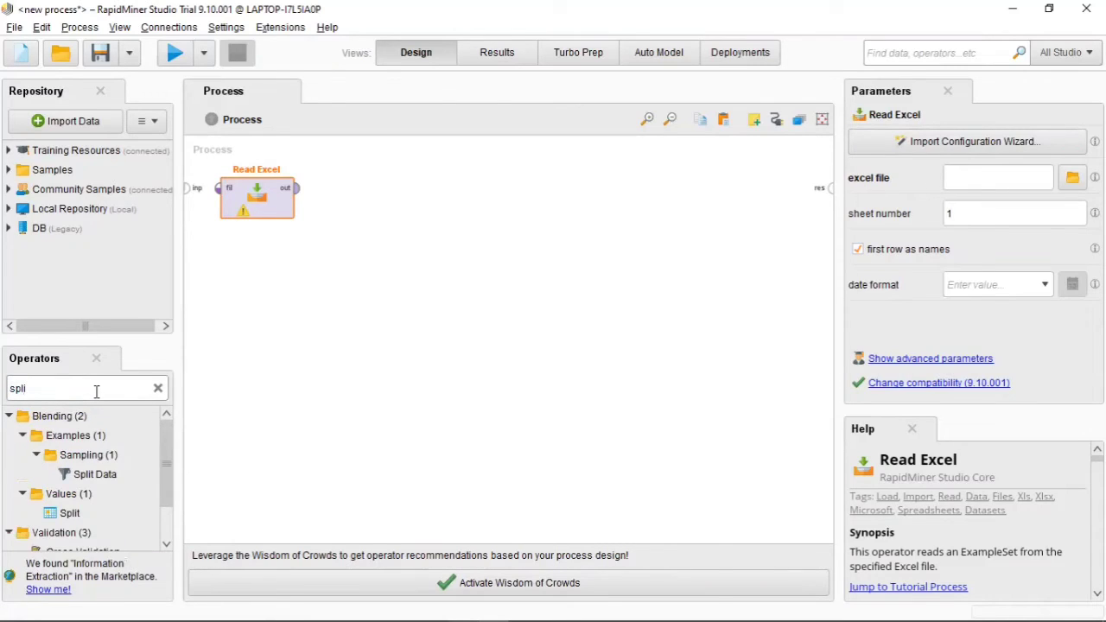
left_click_drag(95, 474, 355, 209)
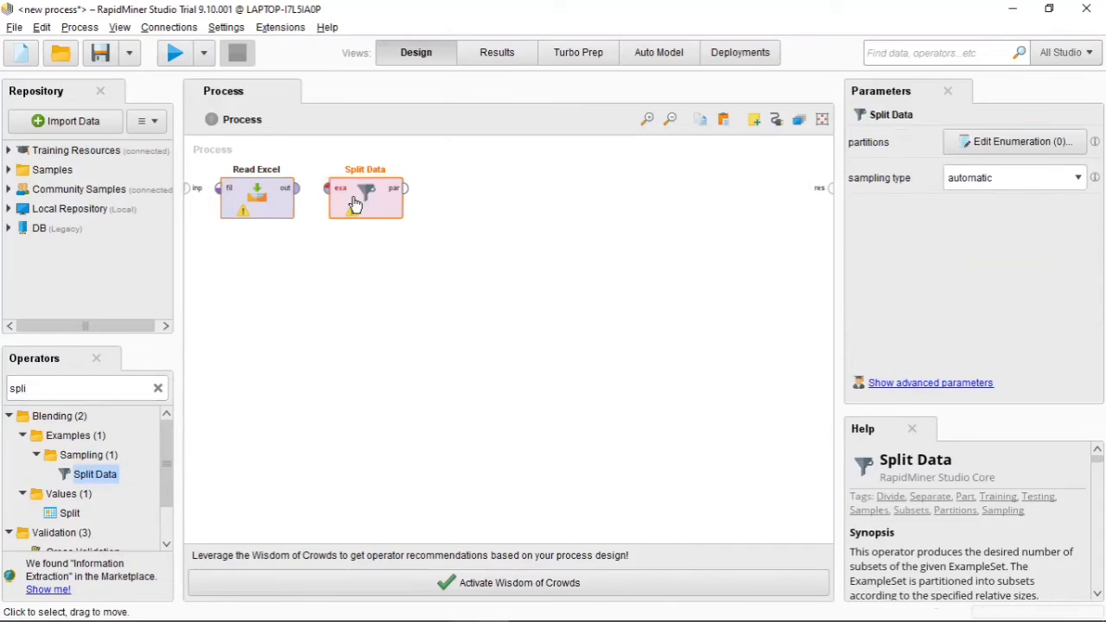
- Find the Linear Regression operator by searching for "linear r" and place it in the process beside Split Data
double_click(123, 387)
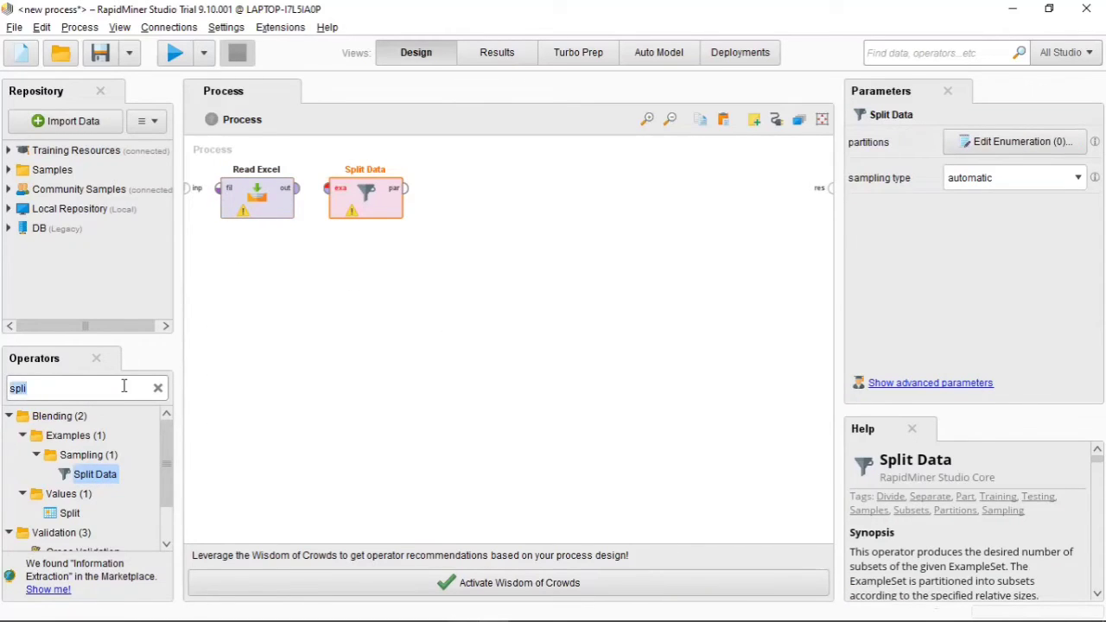
type("linear")
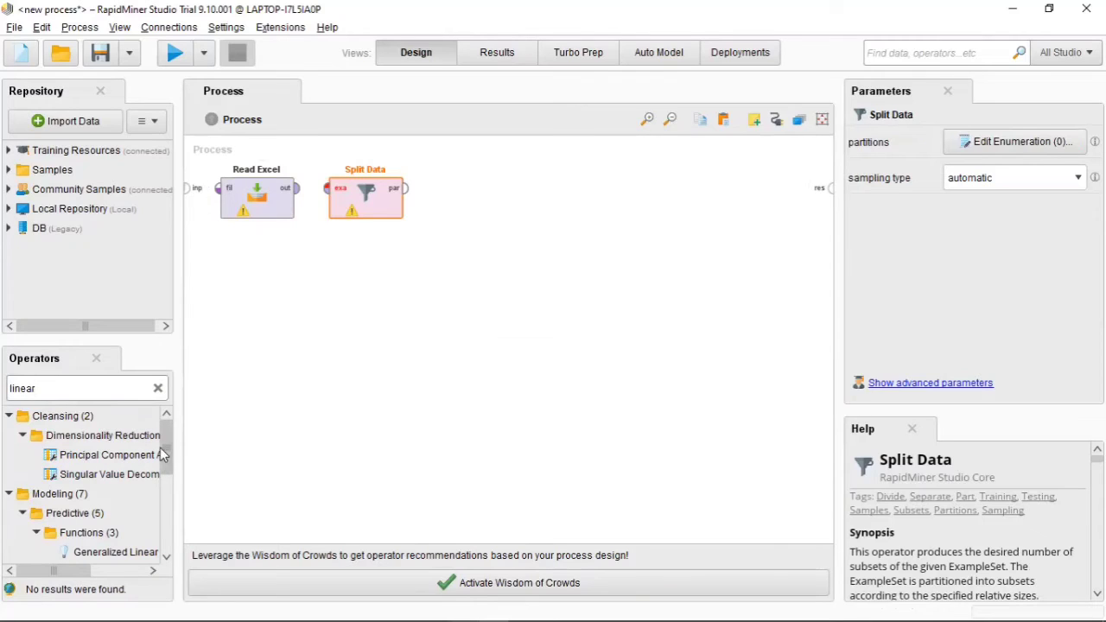
type("r")
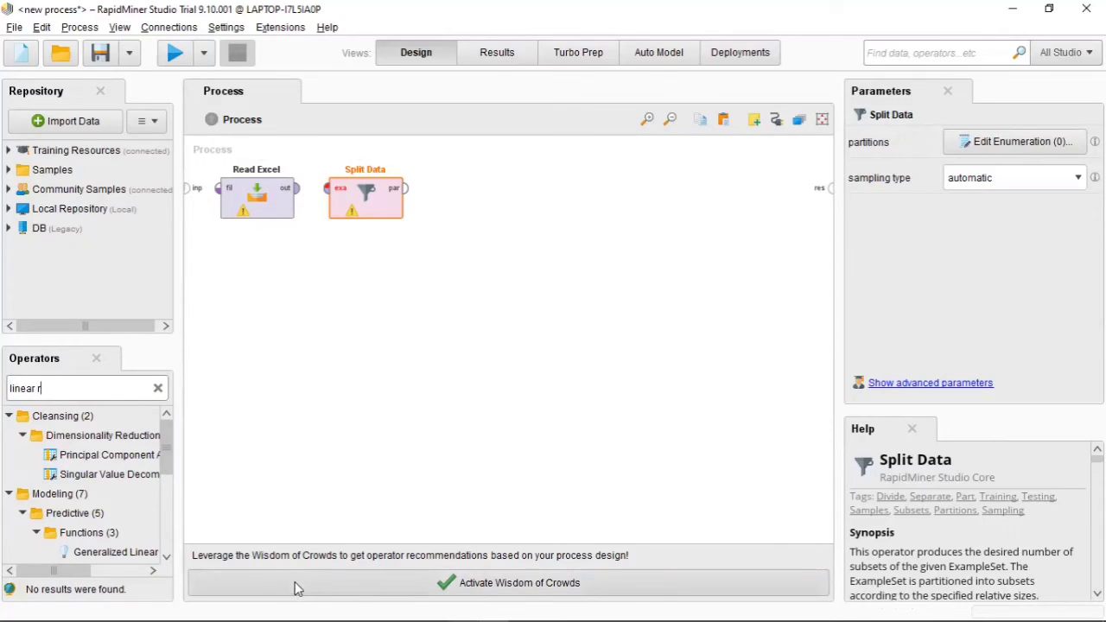
scroll(130, 501, "down", 3)
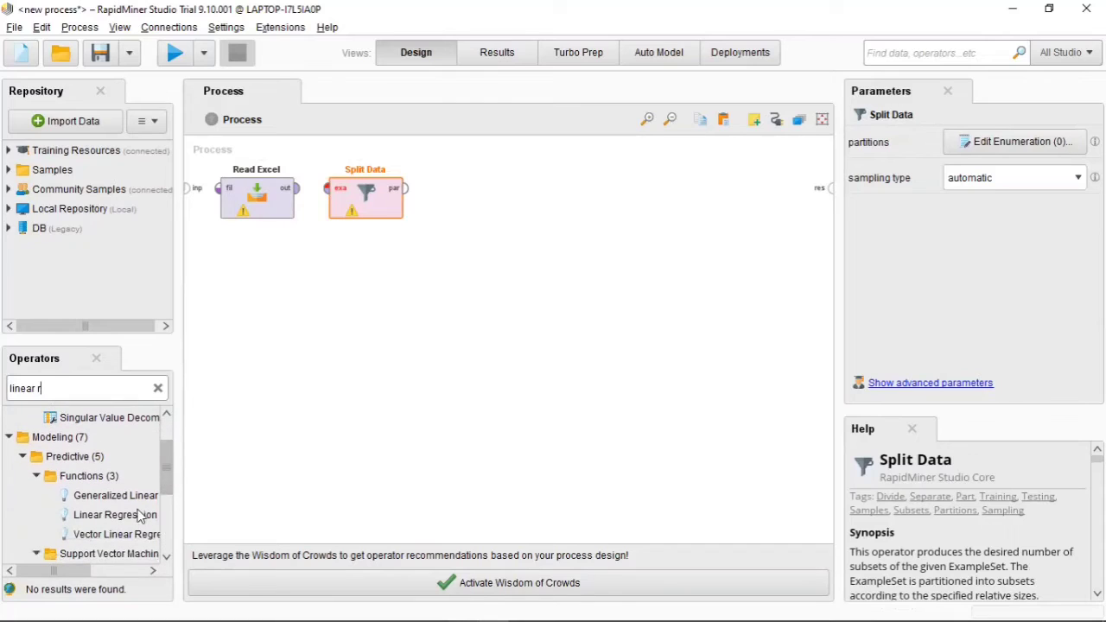
left_click(114, 515)
left_click_drag(131, 523, 495, 208)
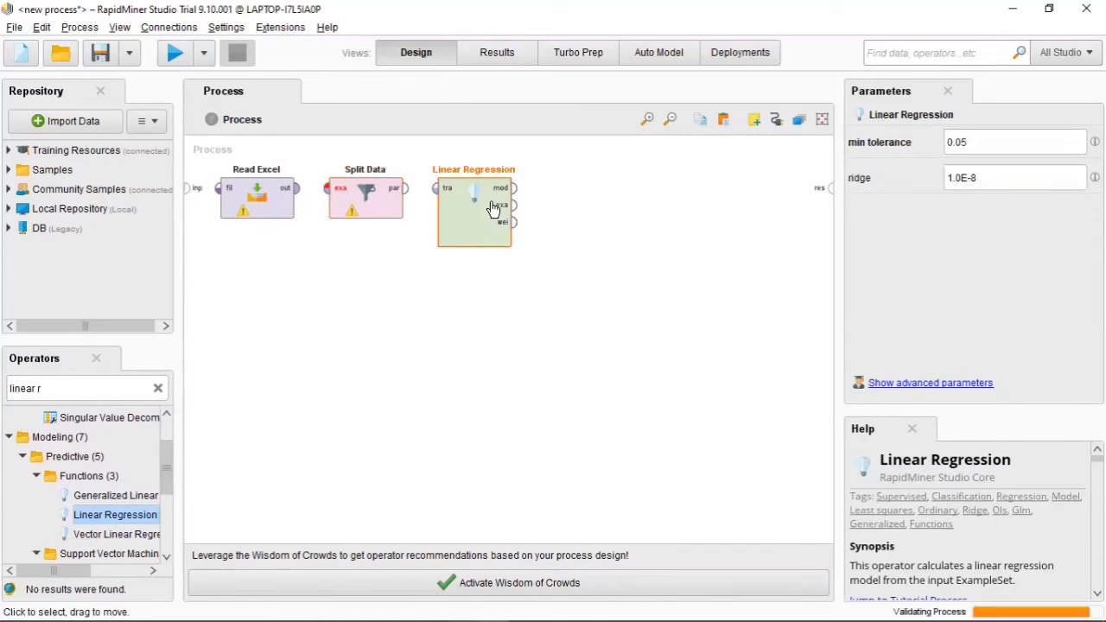
- Find the Apply Model operator by searching for "apply mo" and place it in the process diagonally below Linear Regression
left_click(72, 388)
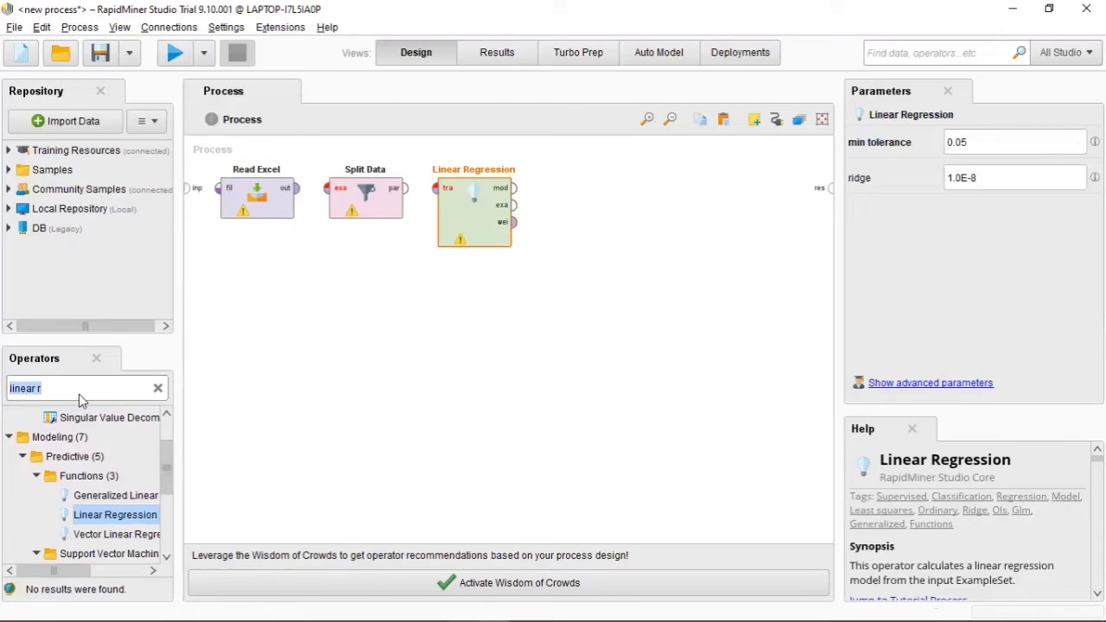
type("a")
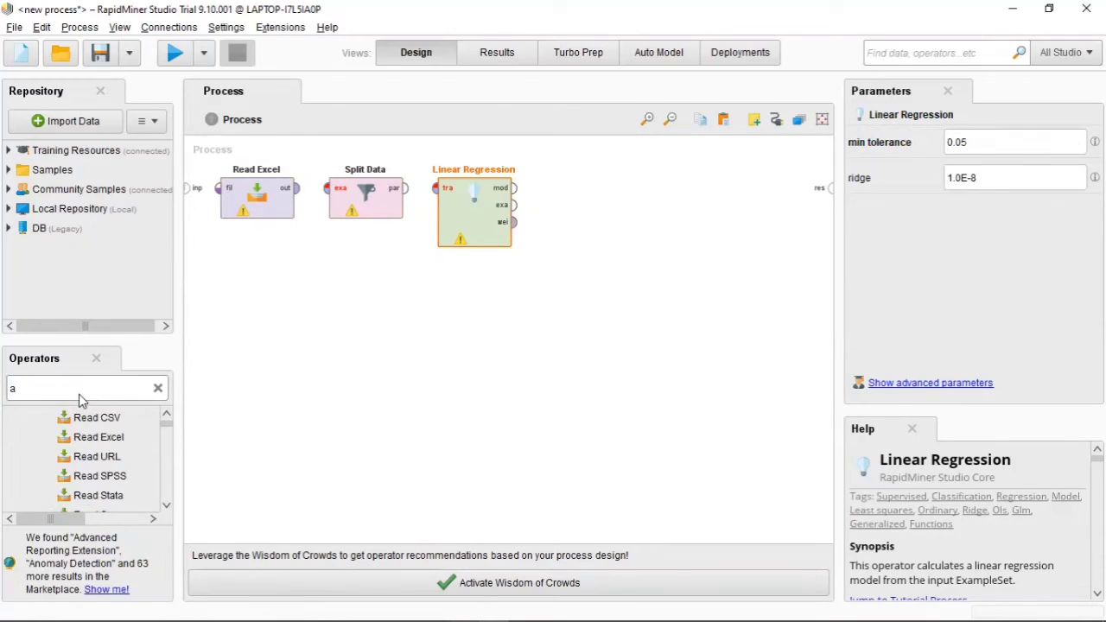
type("p")
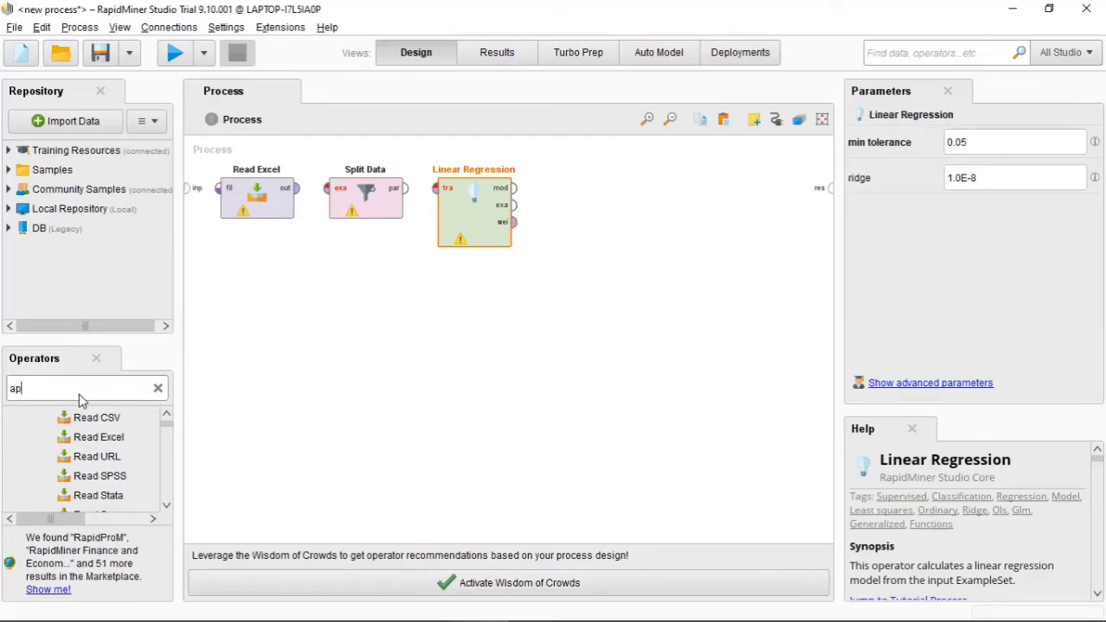
type("pl")
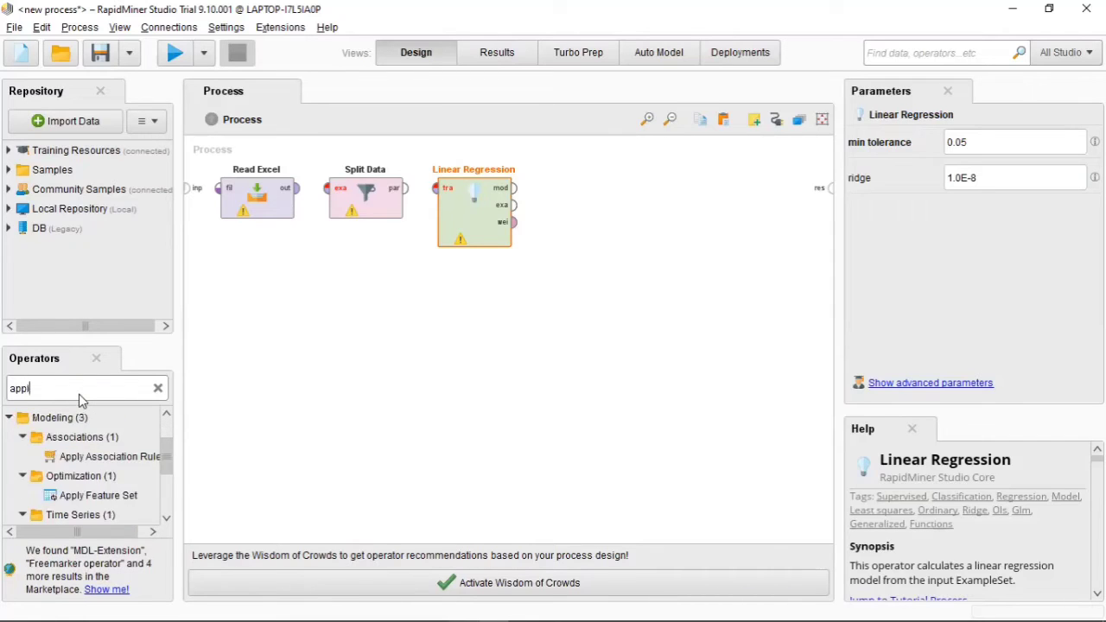
type("y mo")
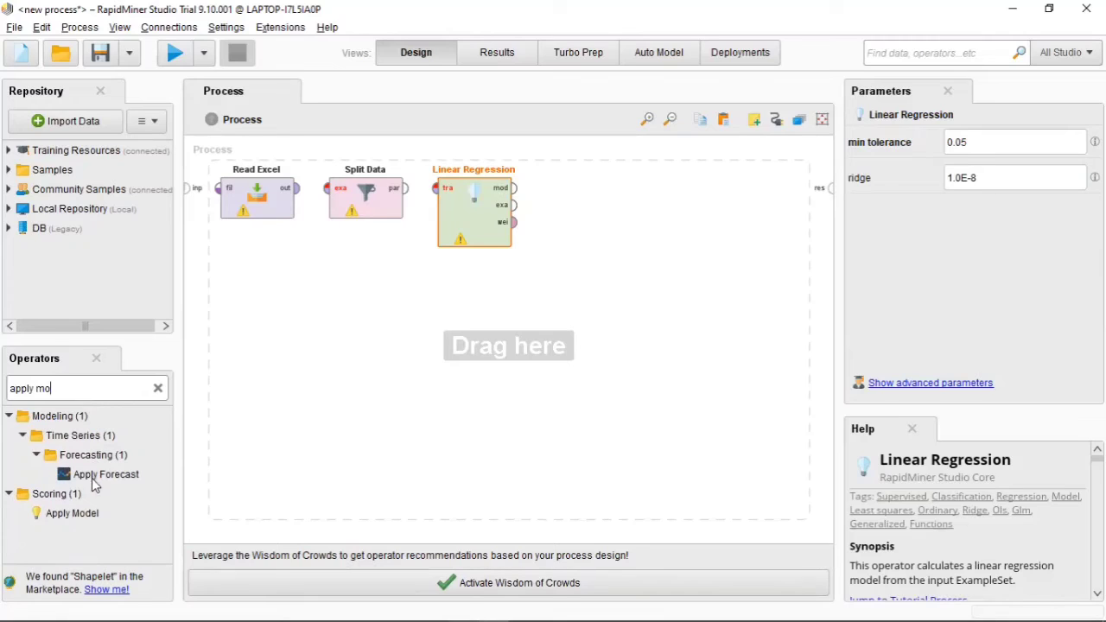
left_click(86, 515)
left_click_drag(385, 370, 594, 298)
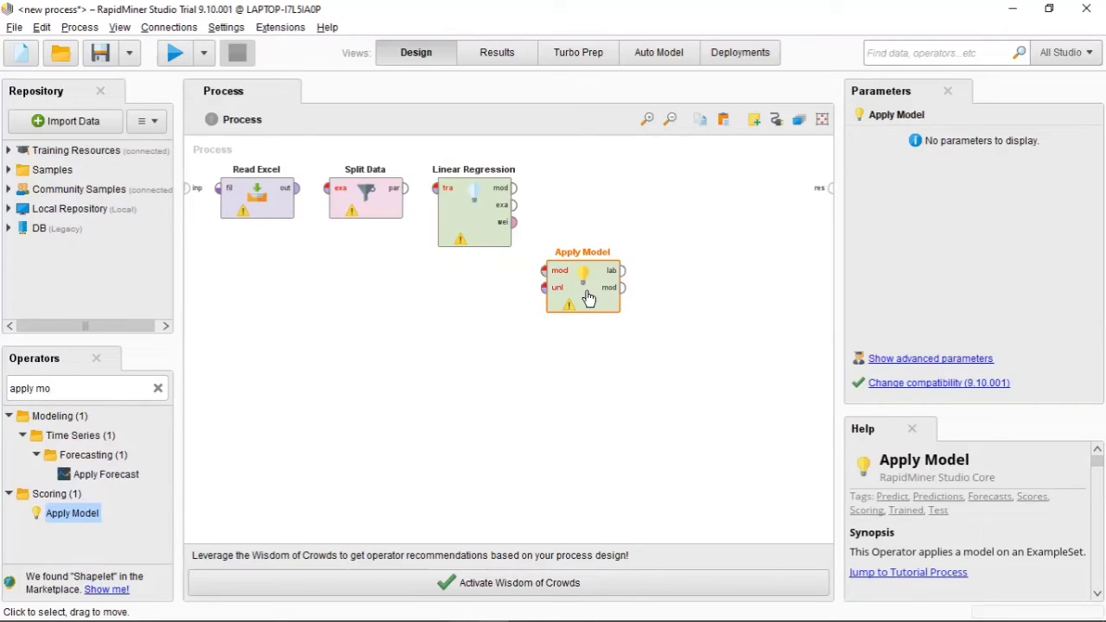
- Configure Read Excel to import columns A:C of Sheet1 from dw&bi-kel 1.xlsx in Documents, with row 1 as header and the default column formats
left_click(262, 207)
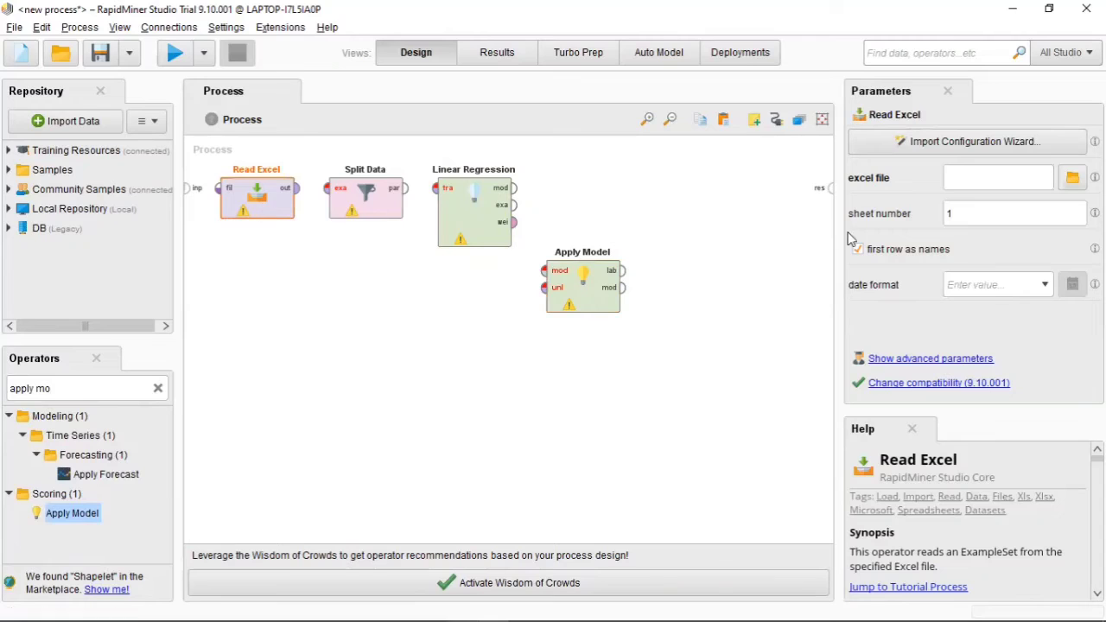
left_click(1028, 147)
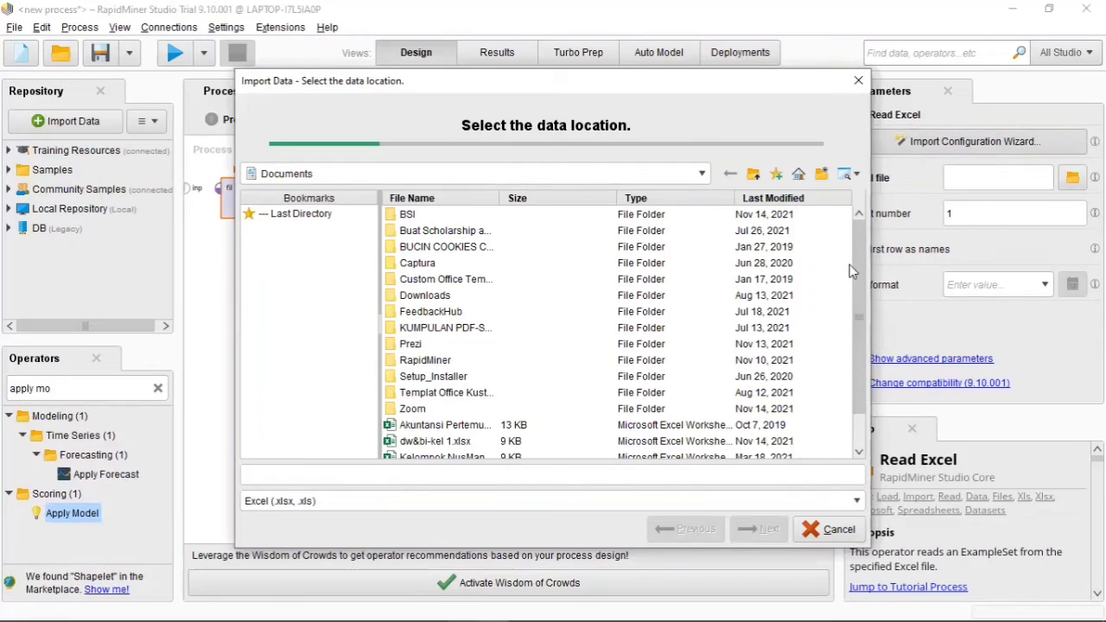
left_click(458, 443)
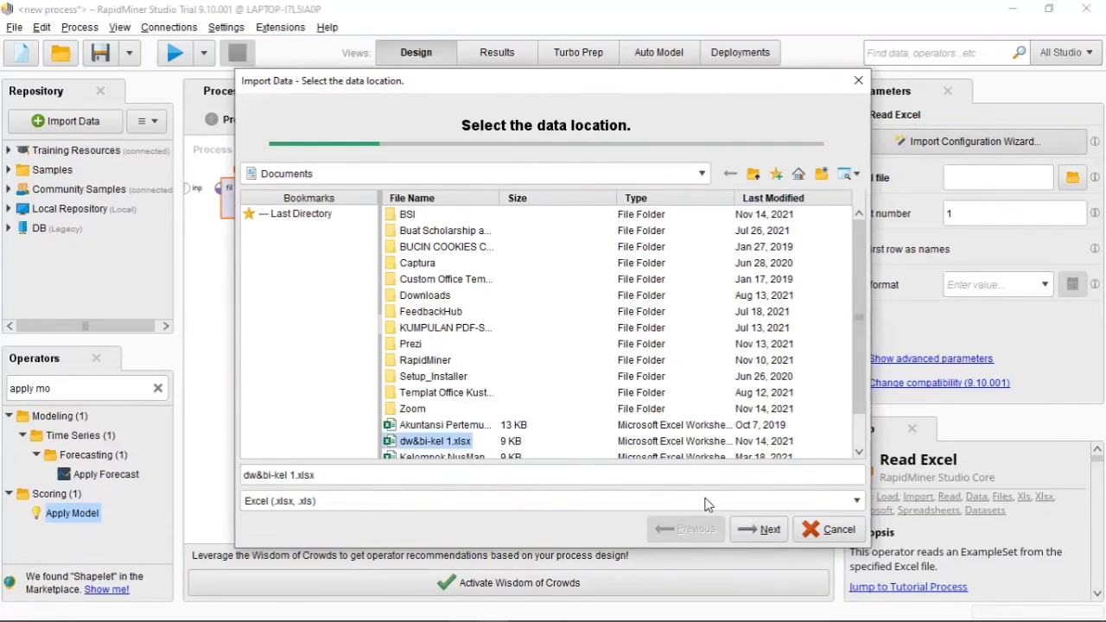
left_click(761, 530)
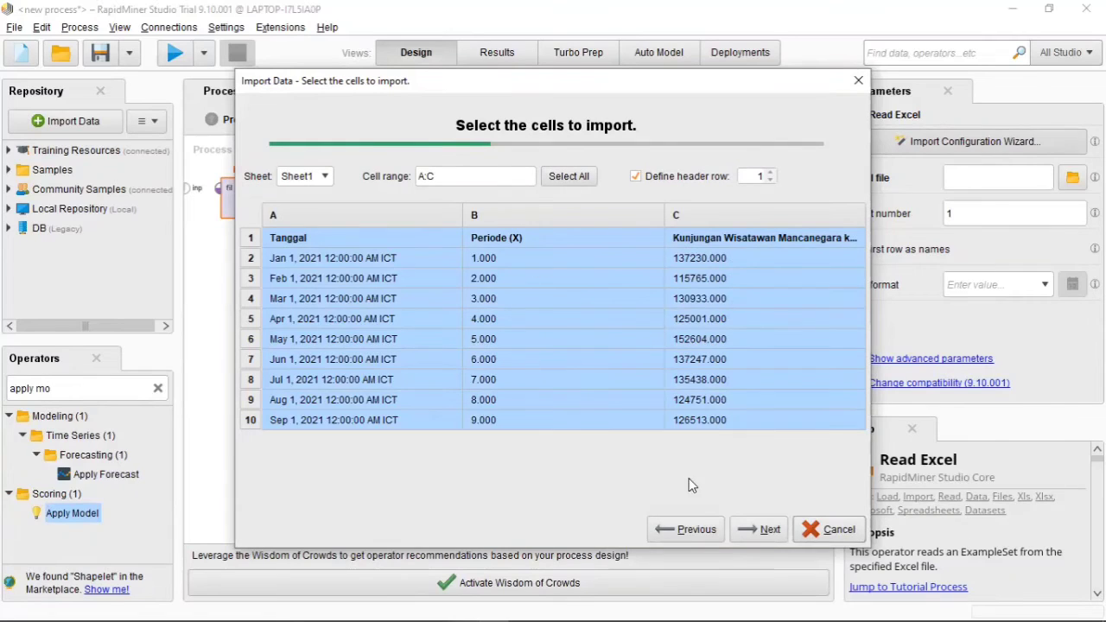
left_click(759, 530)
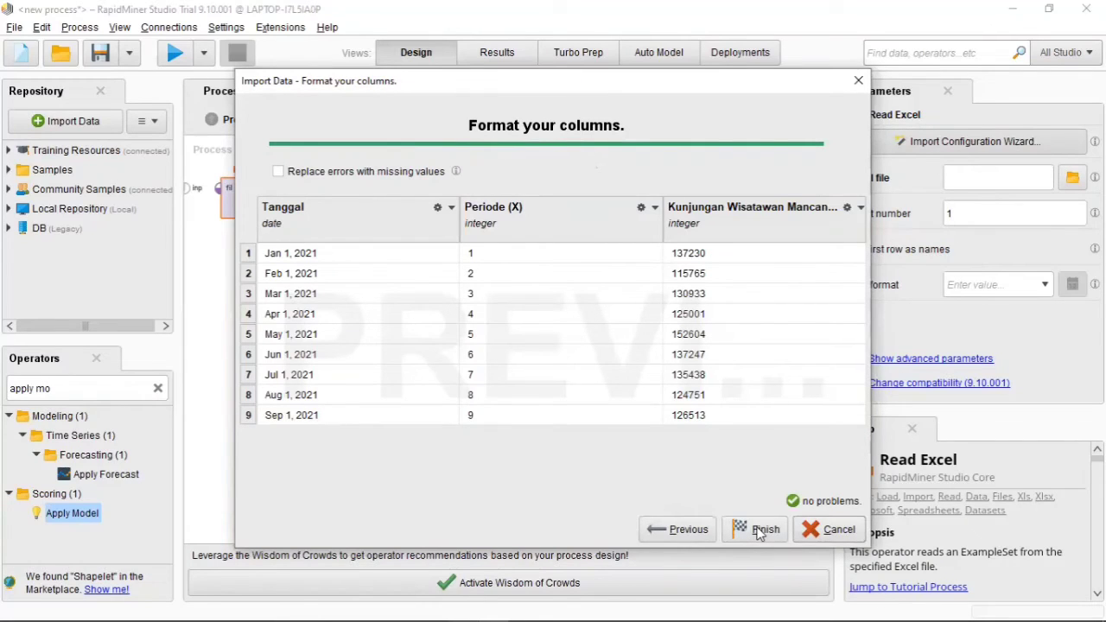
left_click(760, 529)
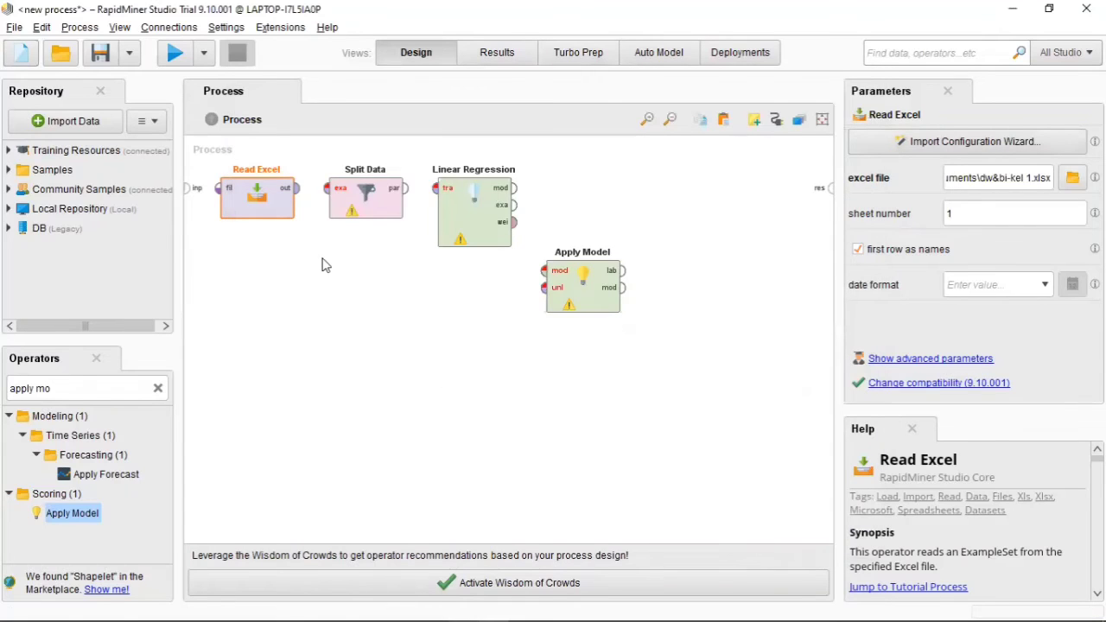
- Give the Split Data operator two partitions with ratios 0.9 and 0.1, and set its sampling type to linear sampling
left_click(379, 205)
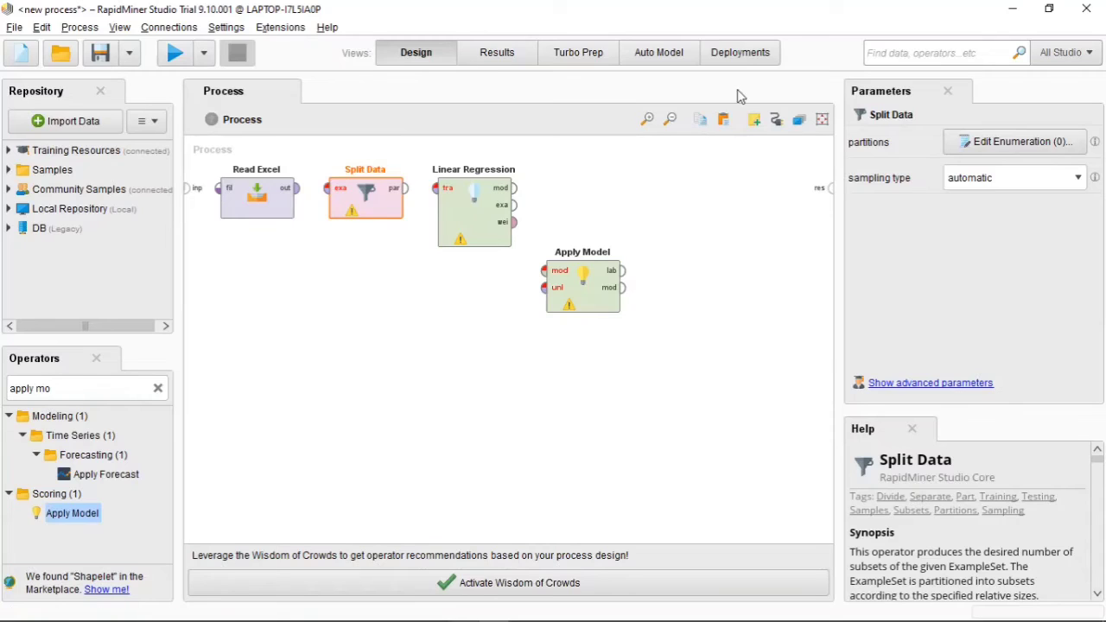
left_click(976, 140)
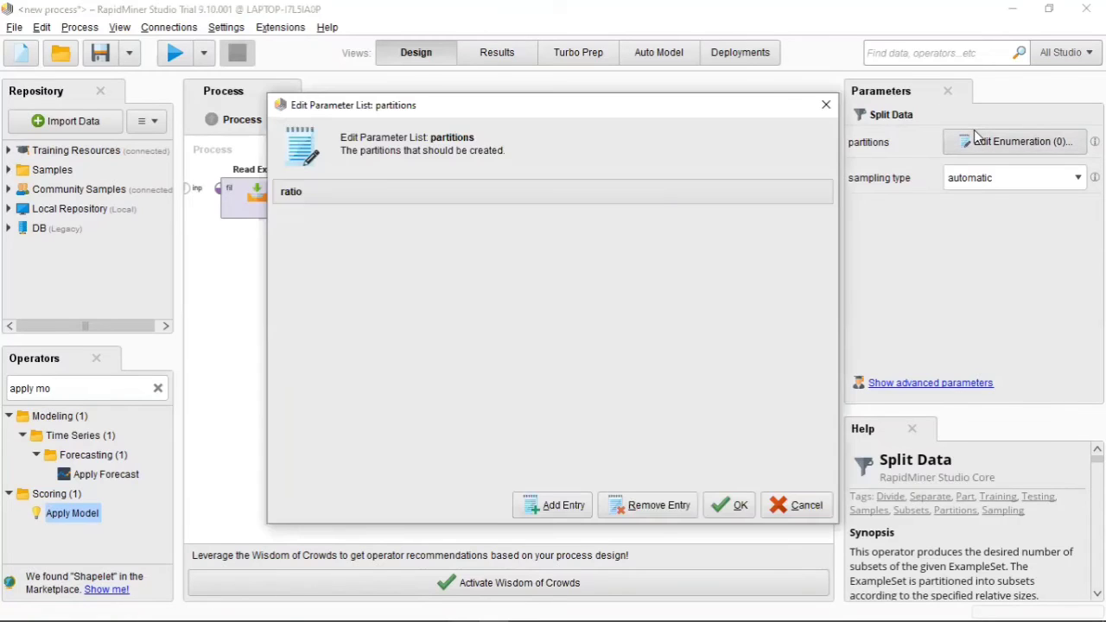
left_click(550, 510)
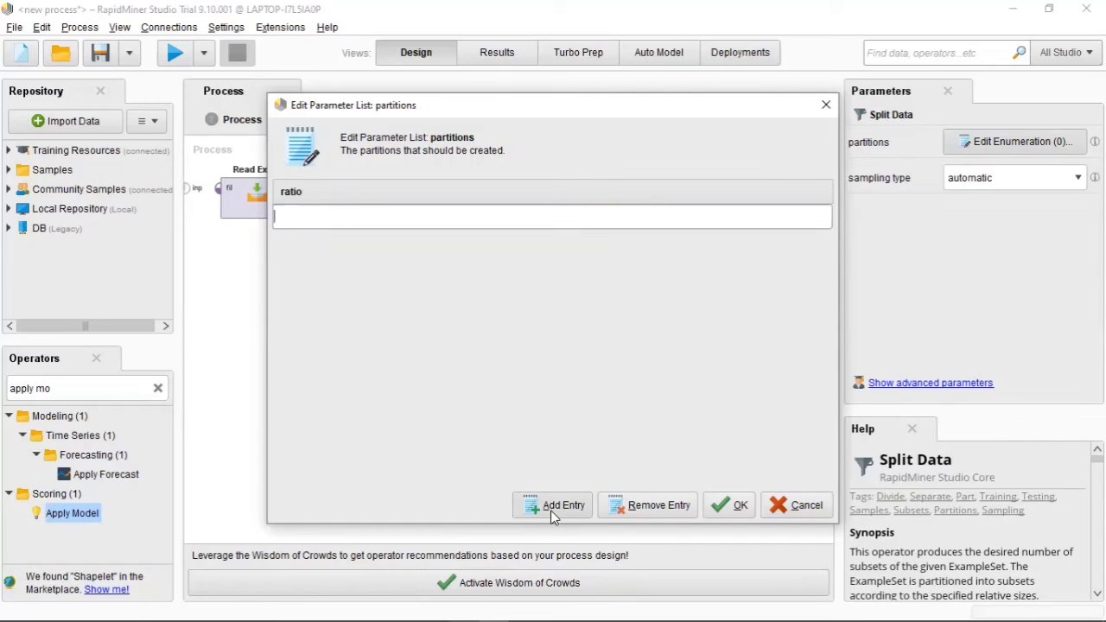
type("0.9")
left_click(550, 510)
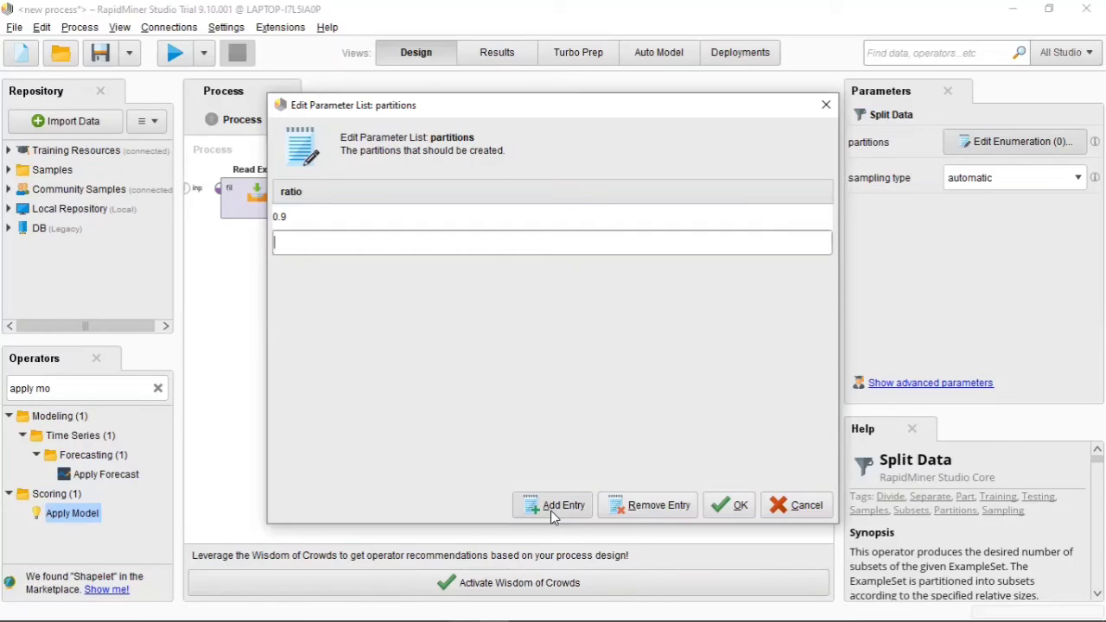
type("0.1")
left_click(729, 510)
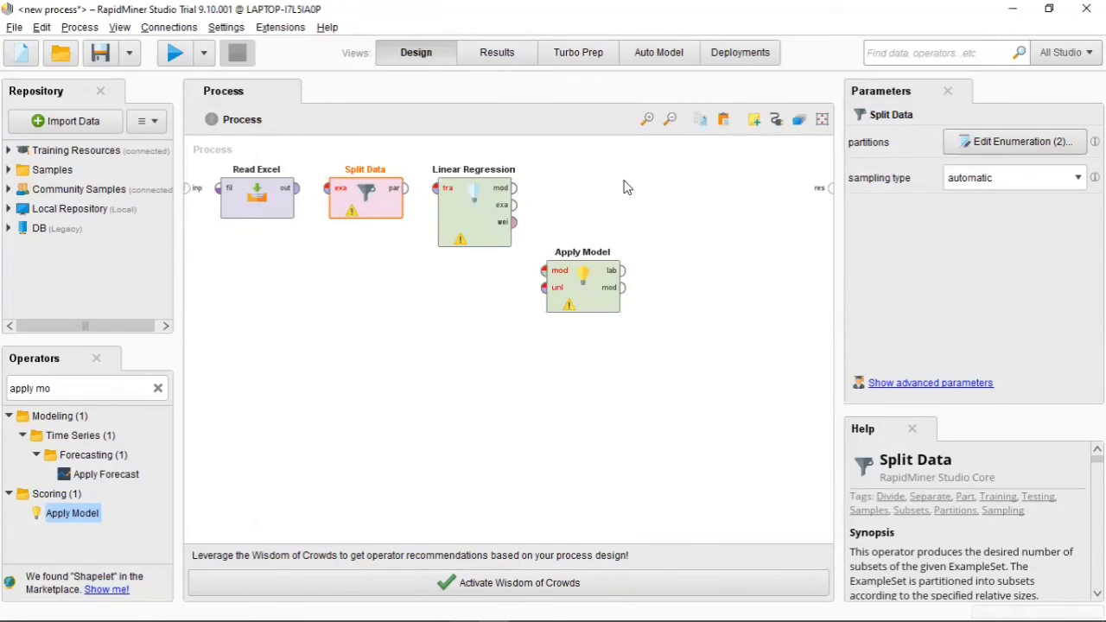
left_click(961, 189)
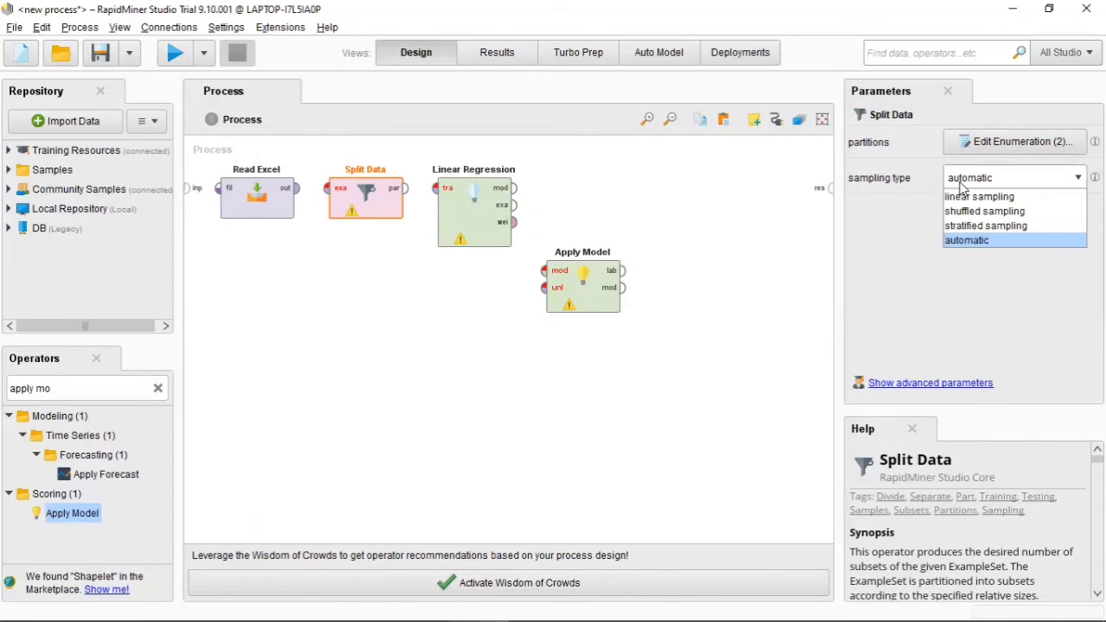
left_click(1007, 199)
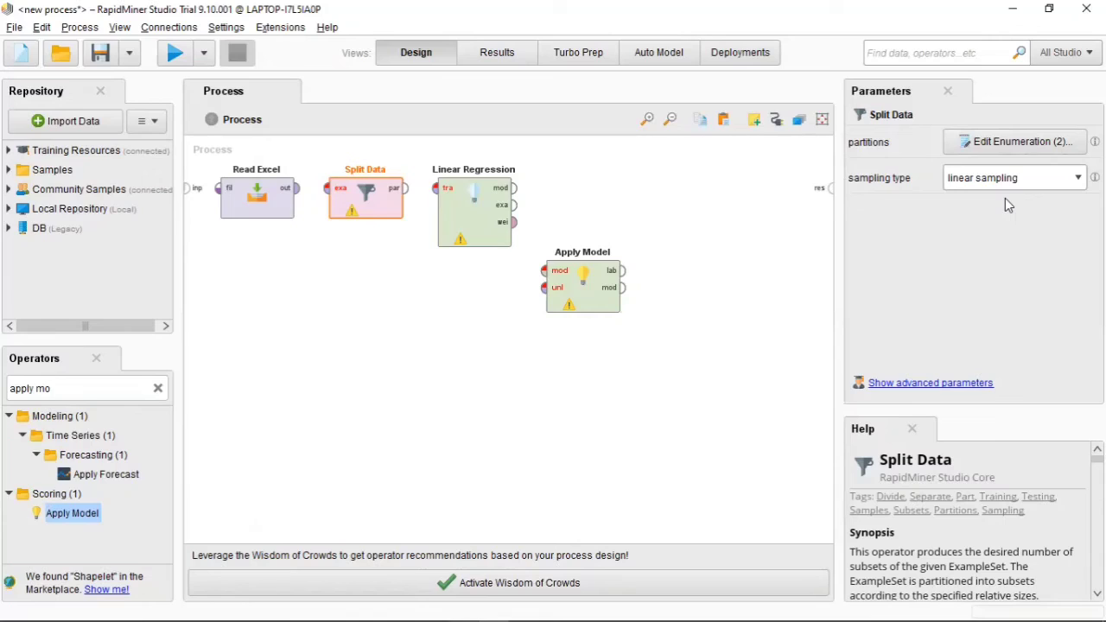
- Review the Split Data operator's partition ratios and sampling type, keeping linear sampling selected
right_click(391, 211)
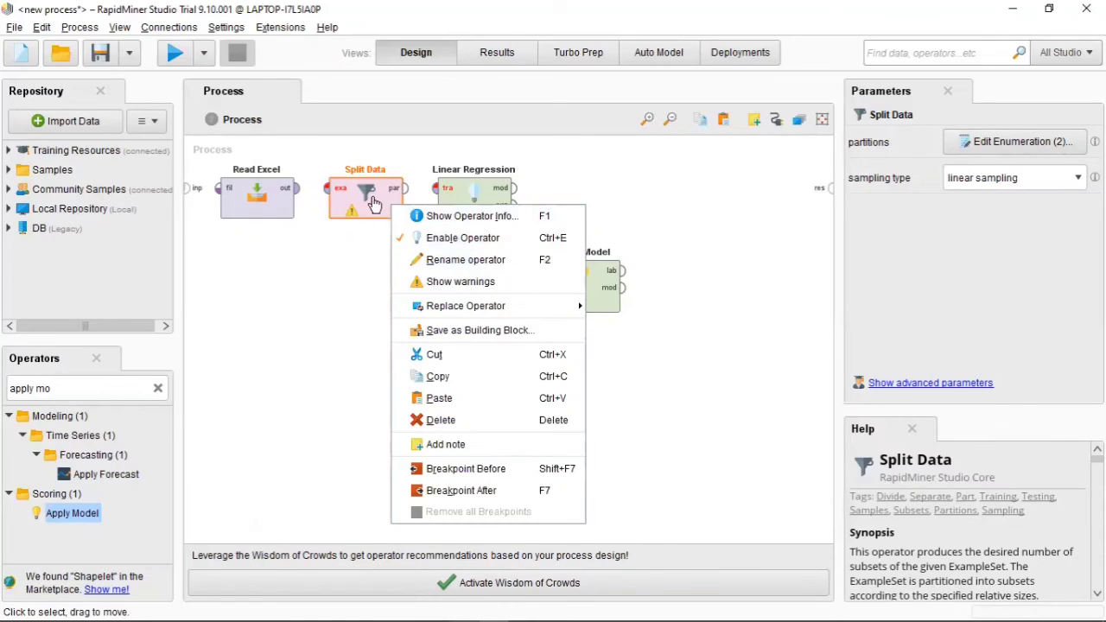
left_click(369, 204)
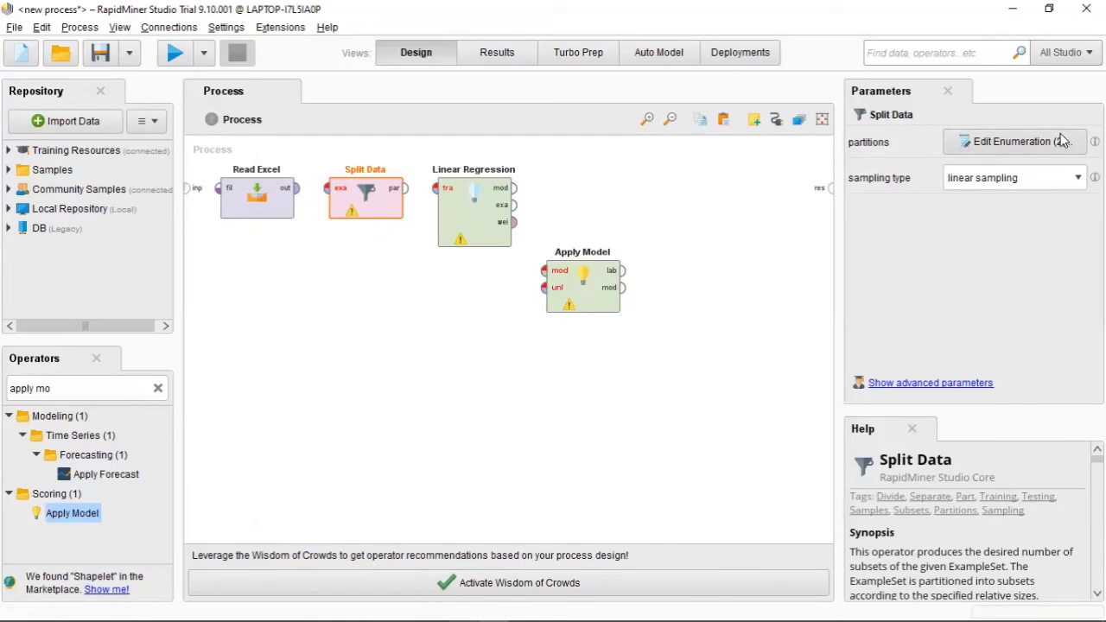
left_click(1062, 142)
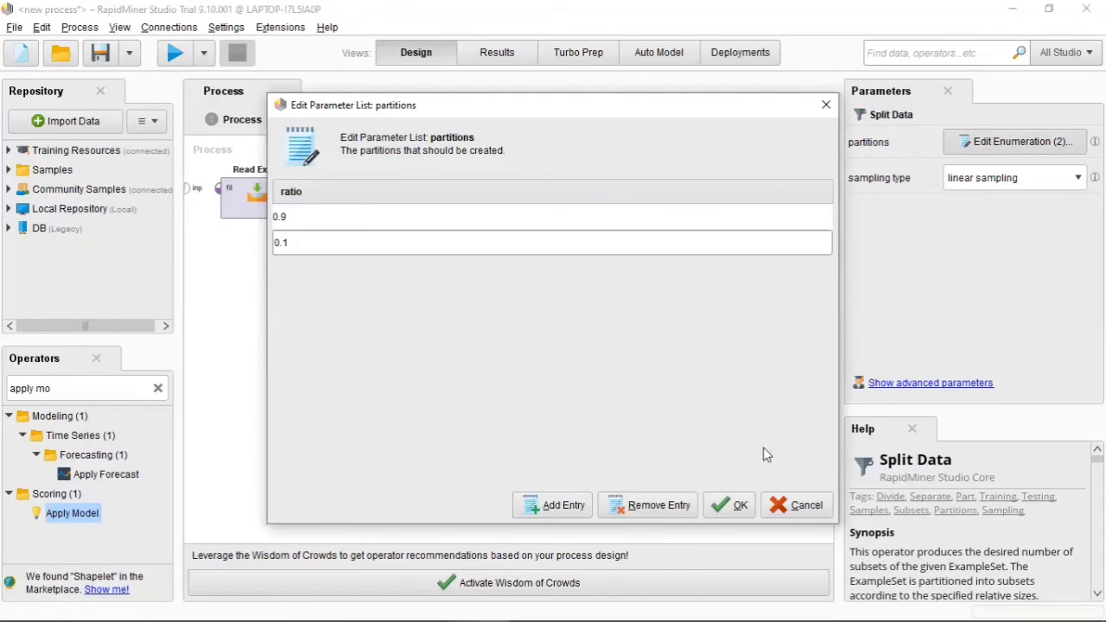
left_click(730, 510)
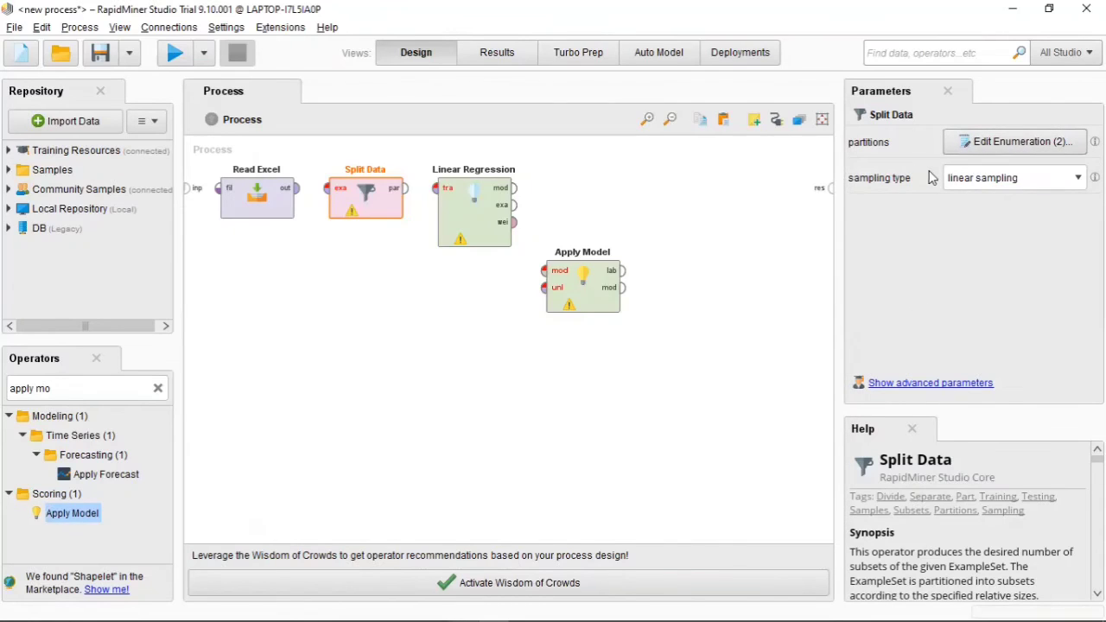
left_click(968, 178)
left_click(970, 194)
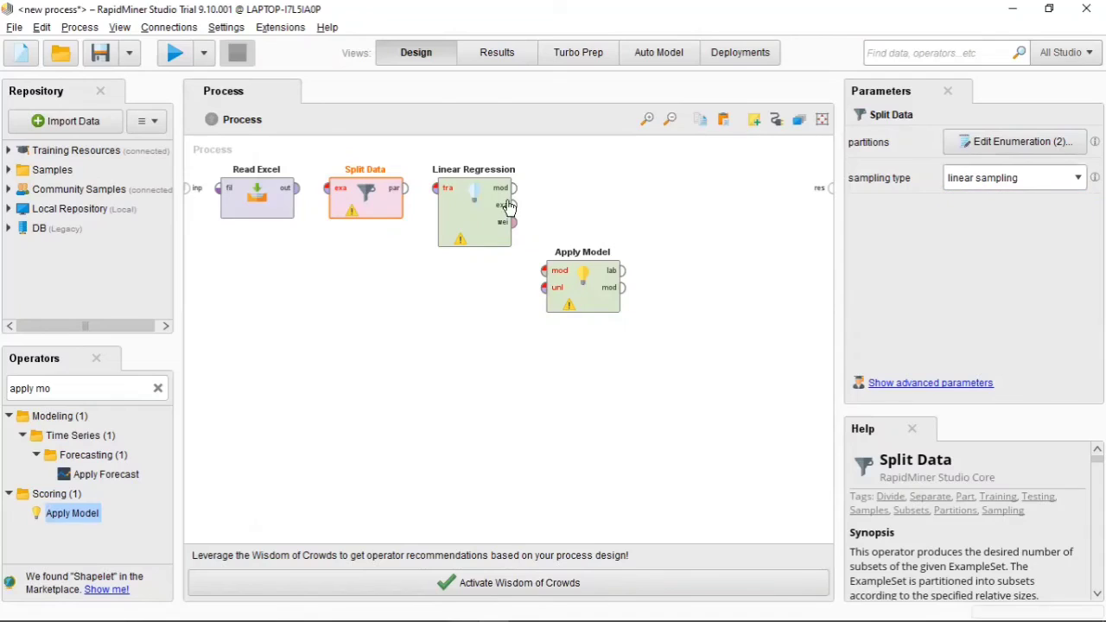
- Connect Read Excel's output to Split Data using the suggested fix for its missing input, and link the process input to Read Excel's file port
left_click(353, 216)
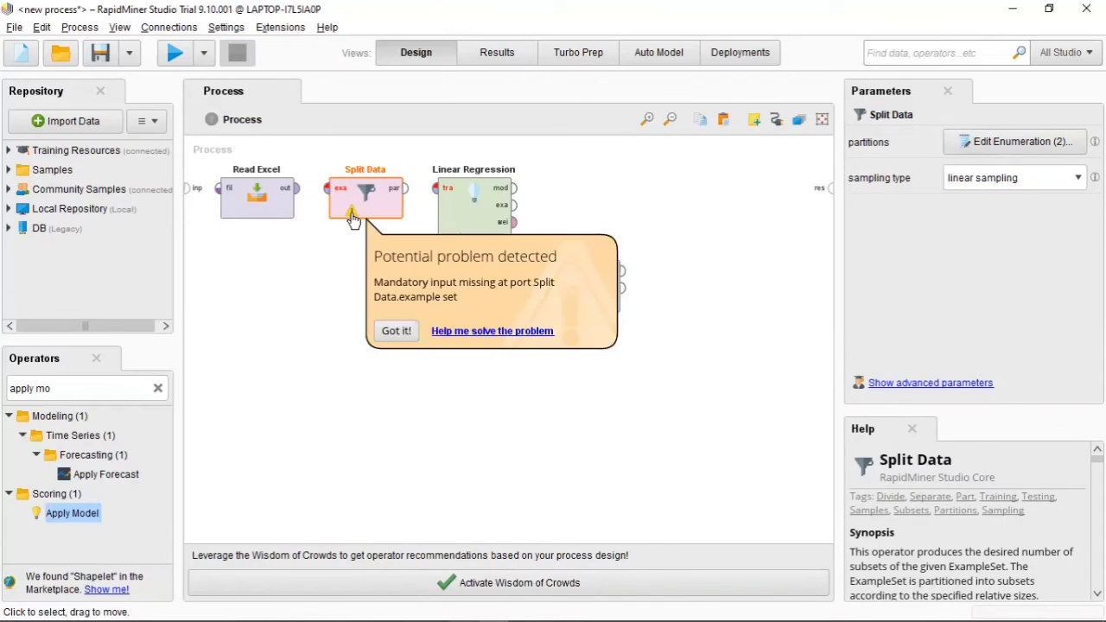
left_click(442, 331)
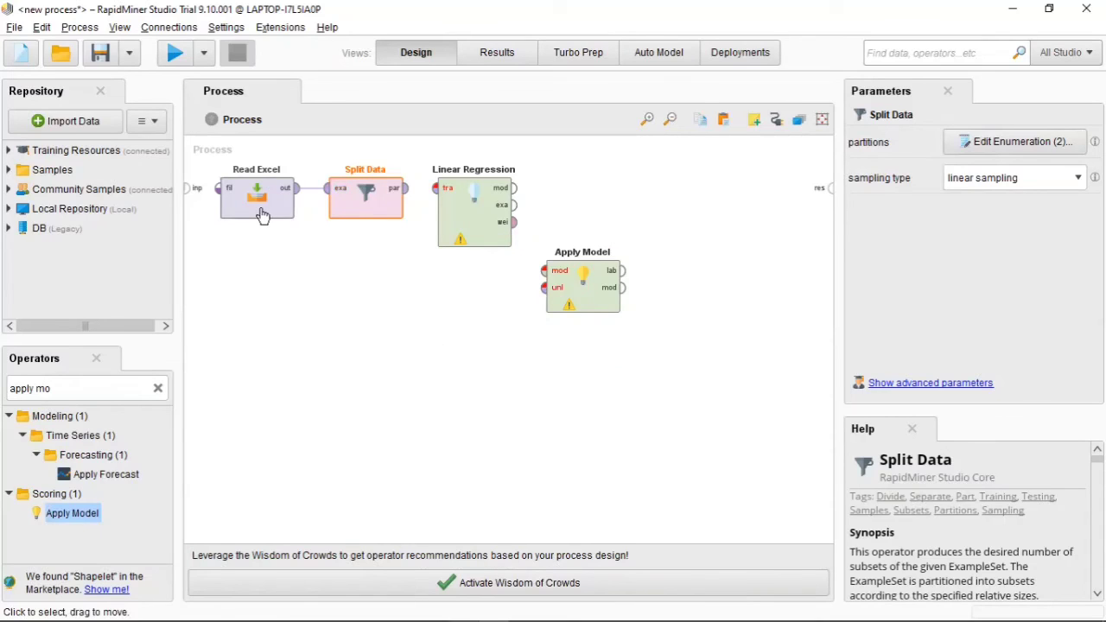
left_click(192, 195)
left_click(189, 187)
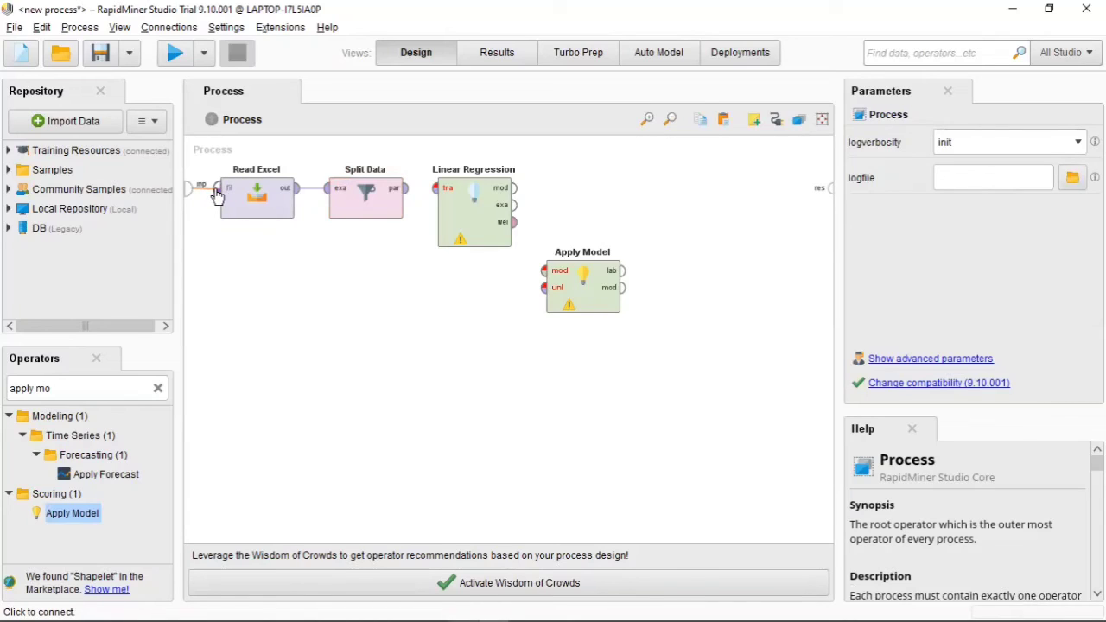
left_click(216, 193)
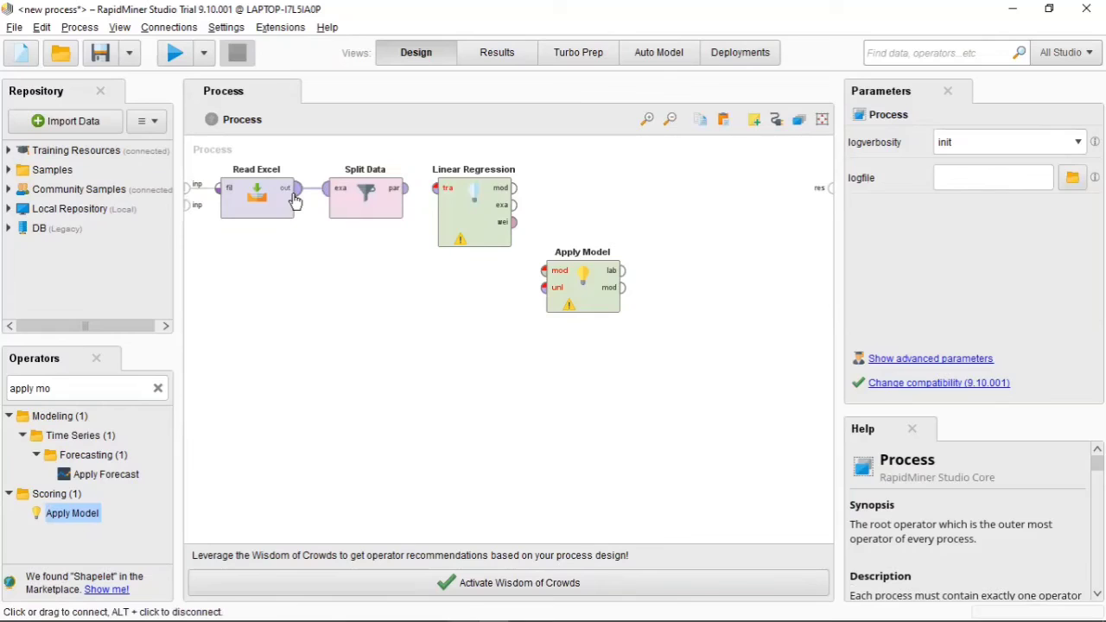
- Connect Split Data's first partition to Linear Regression's training input, and Linear Regression's model output to Apply Model's model input
left_click(404, 190)
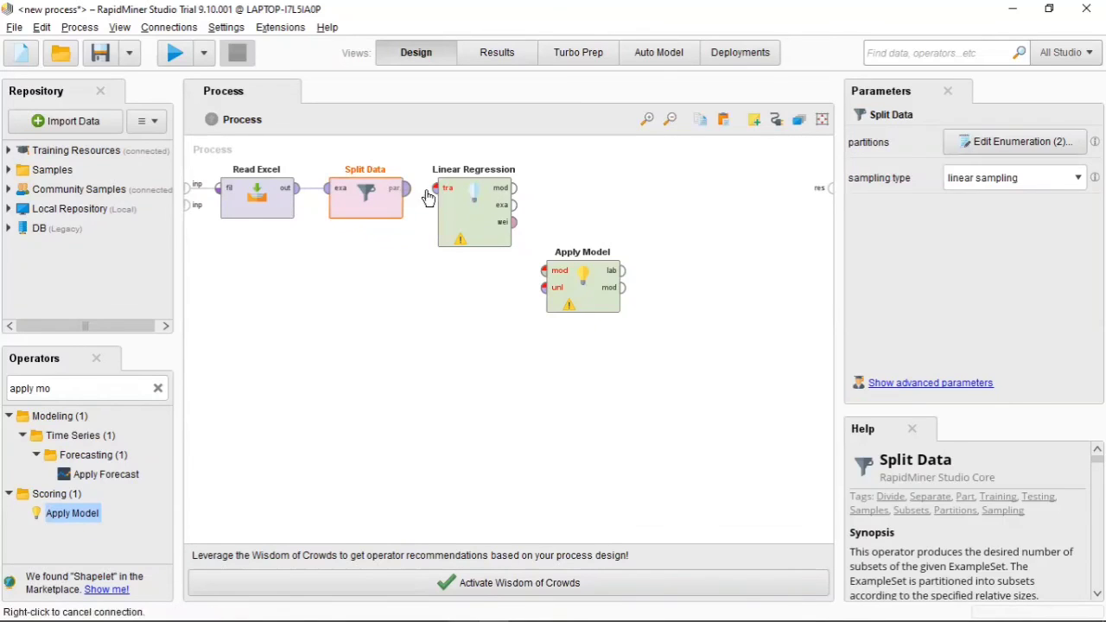
left_click(435, 190)
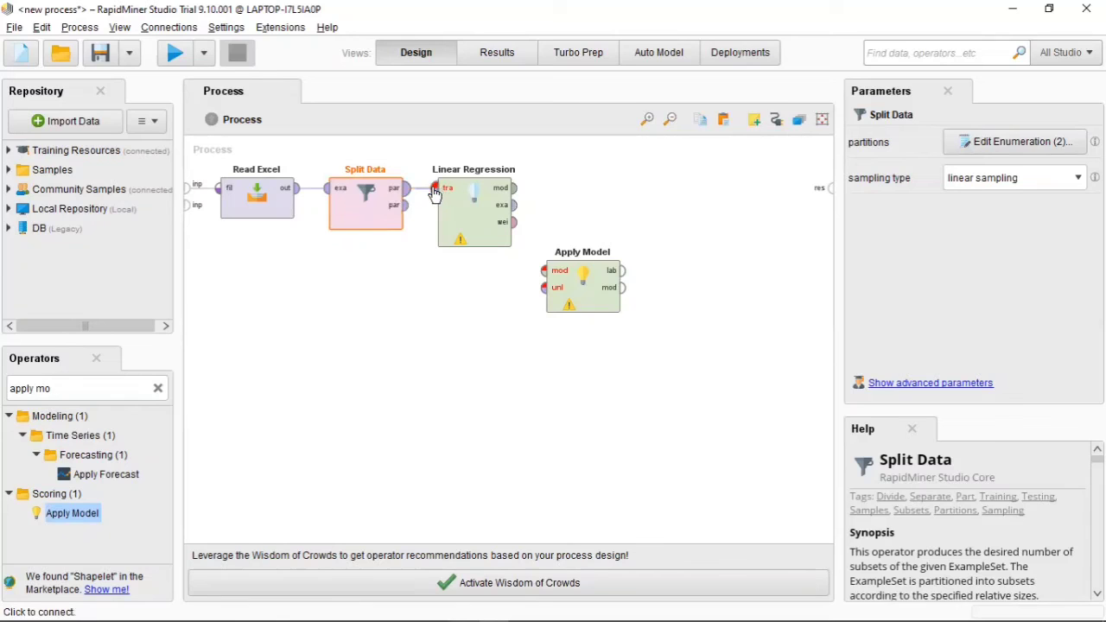
left_click(516, 193)
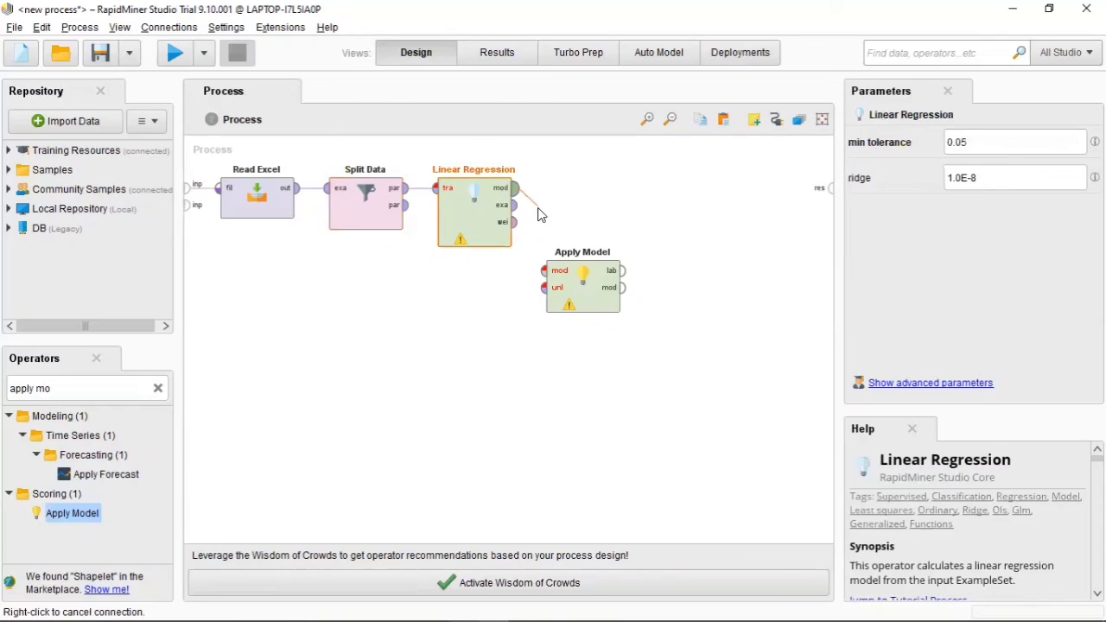
left_click(543, 272)
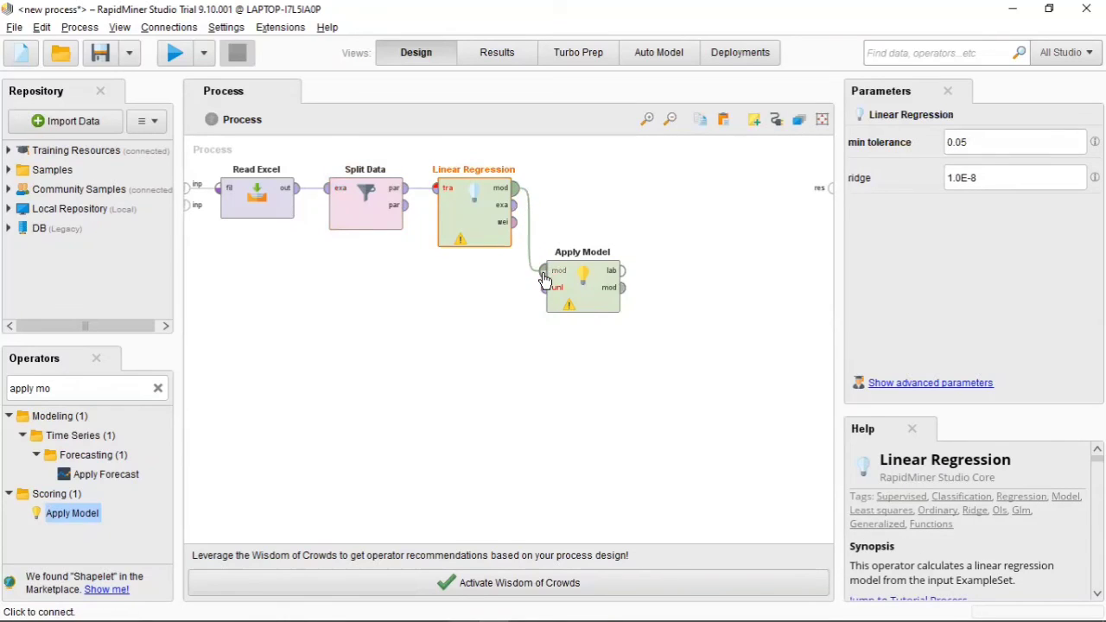
- Connect Split Data's second partition to Apply Model's unlabelled data input, and move Apply Model farther below Linear Regression
left_click(414, 212)
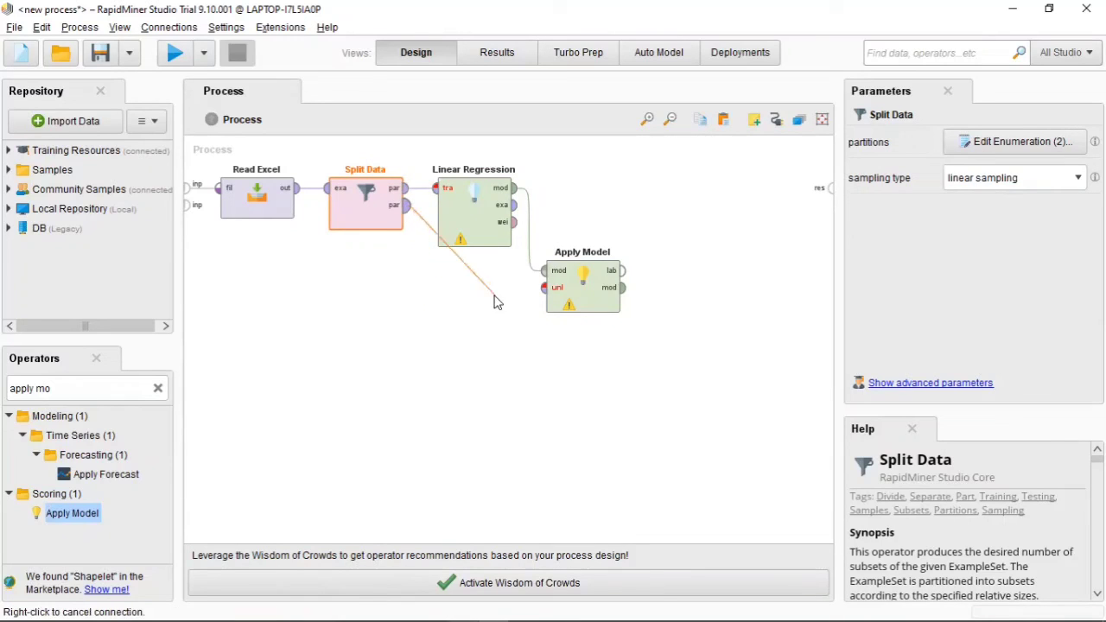
left_click(541, 294)
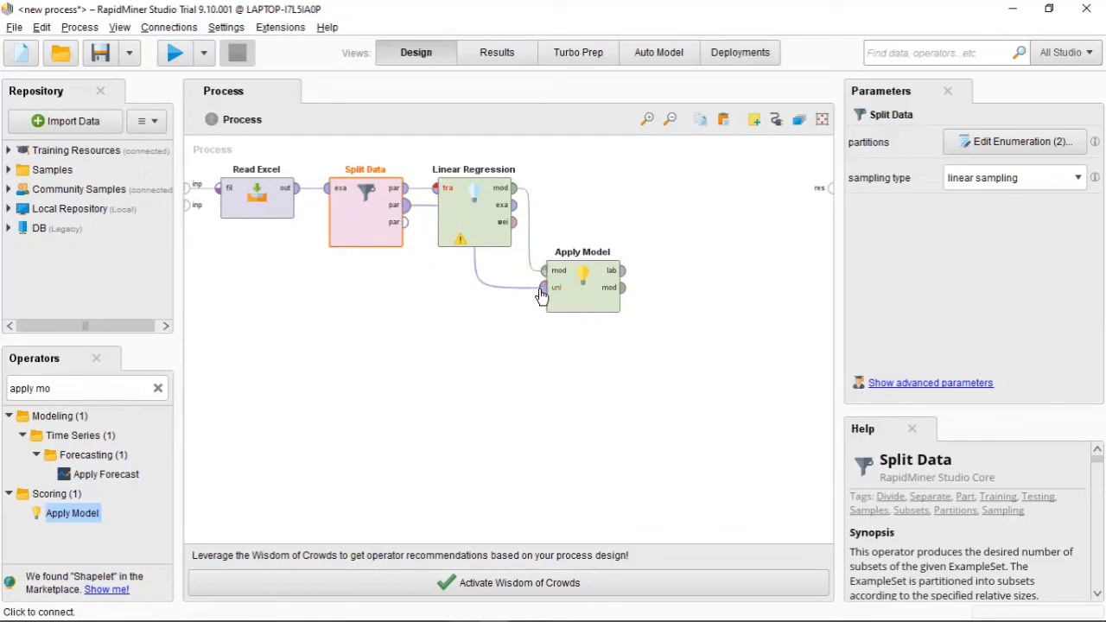
left_click_drag(591, 310, 536, 394)
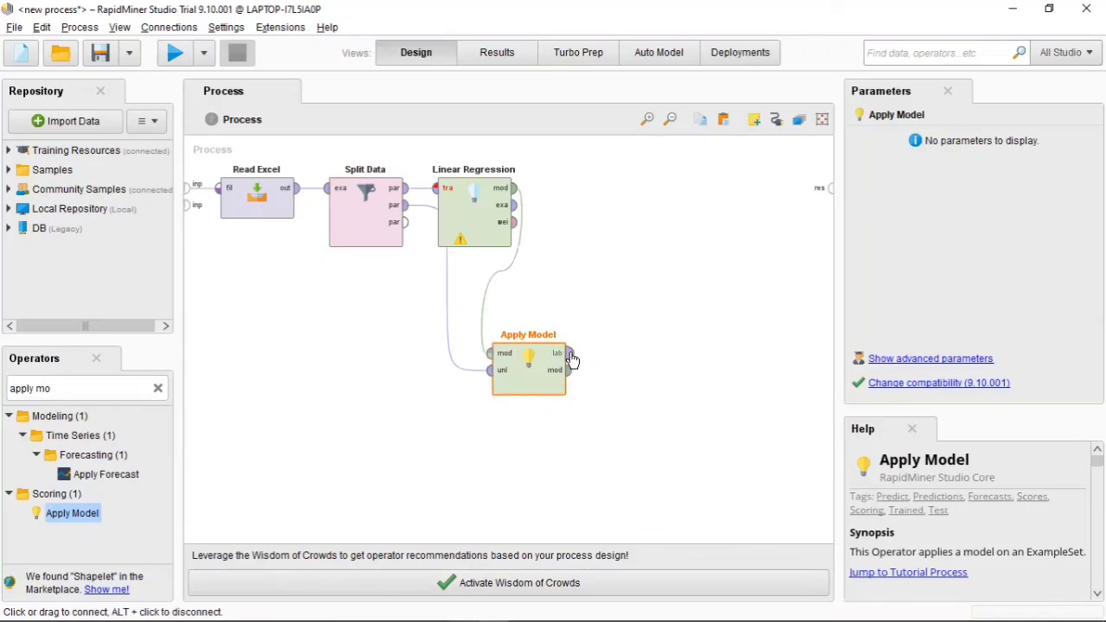
- Connect Apply Model's labelled data output to the first process result port
mouse_move(569, 358)
left_click(569, 355)
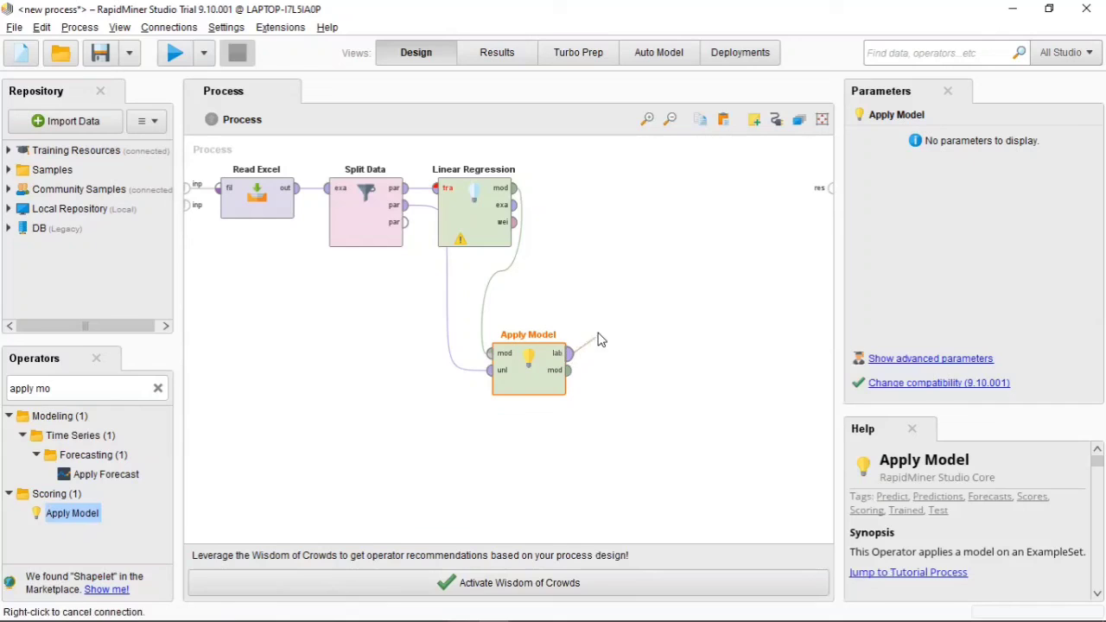
left_click(827, 190)
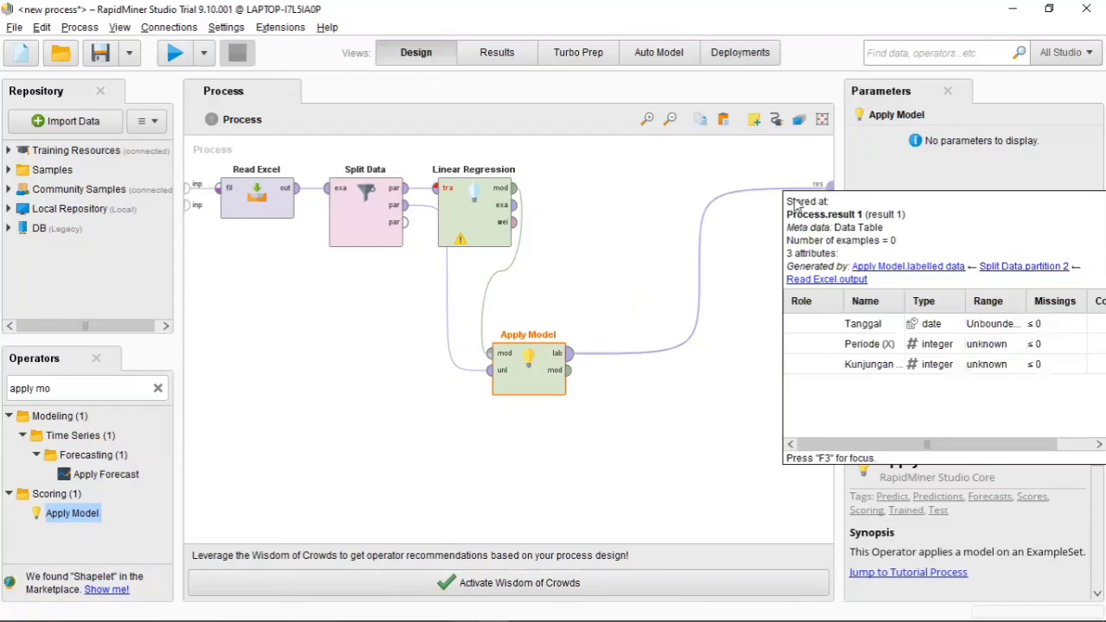
- Check the warning on Linear Regression, run the process, and look up more information on the missing label error
left_click(463, 246)
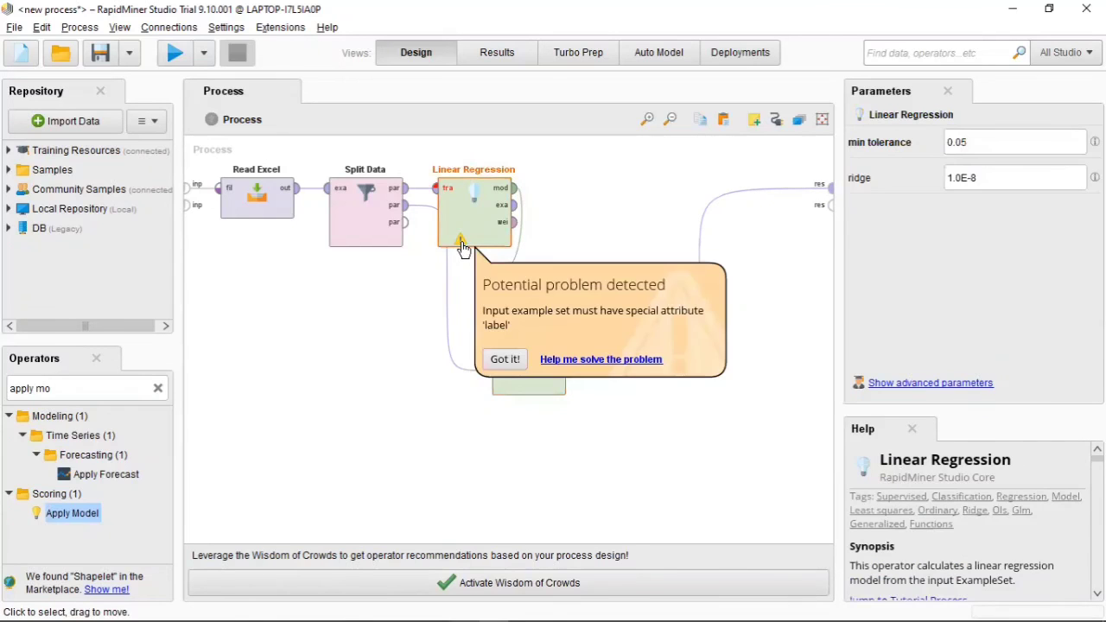
left_click(186, 55)
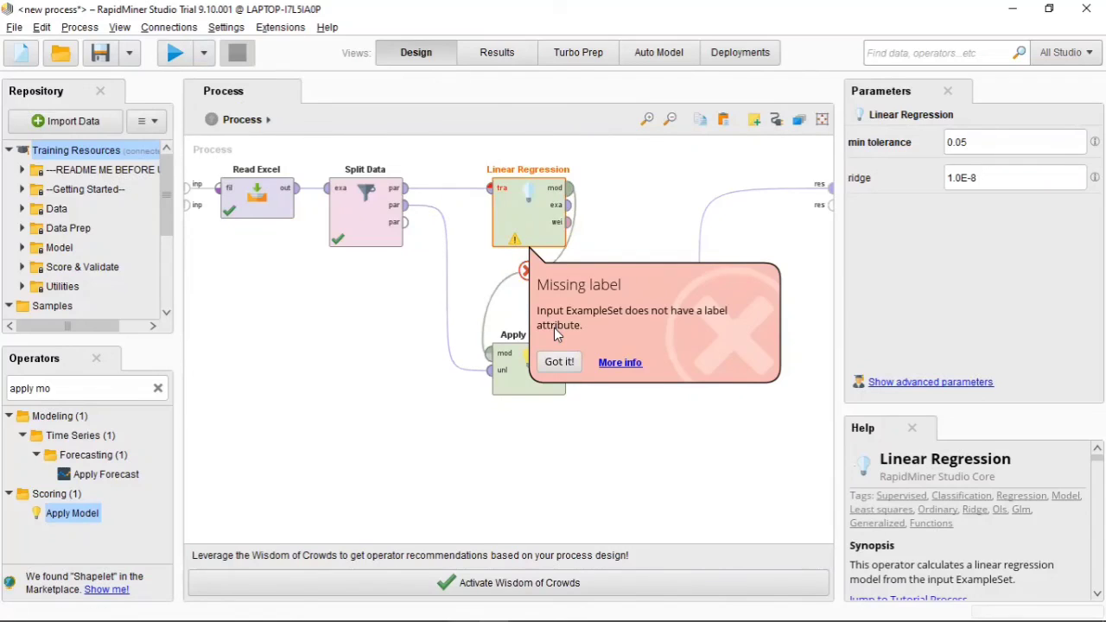
left_click(633, 367)
left_click(557, 420)
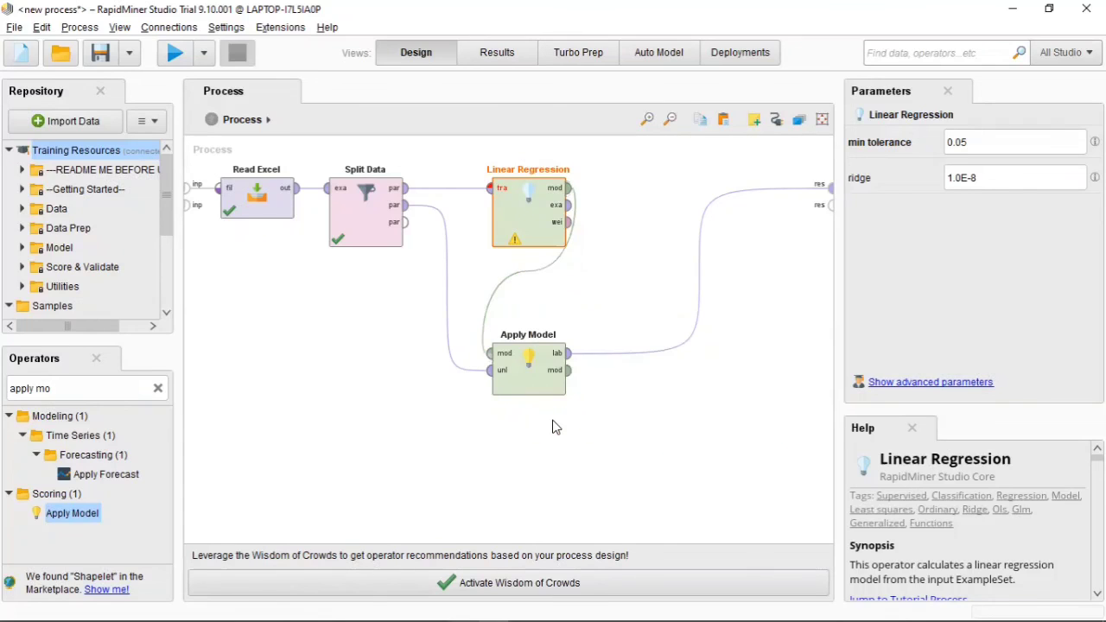
- Use the suggested fix for Linear Regression's missing label to insert a Set Role operator for the Tanggal attribute, and run the process
left_click(516, 240)
left_click(560, 361)
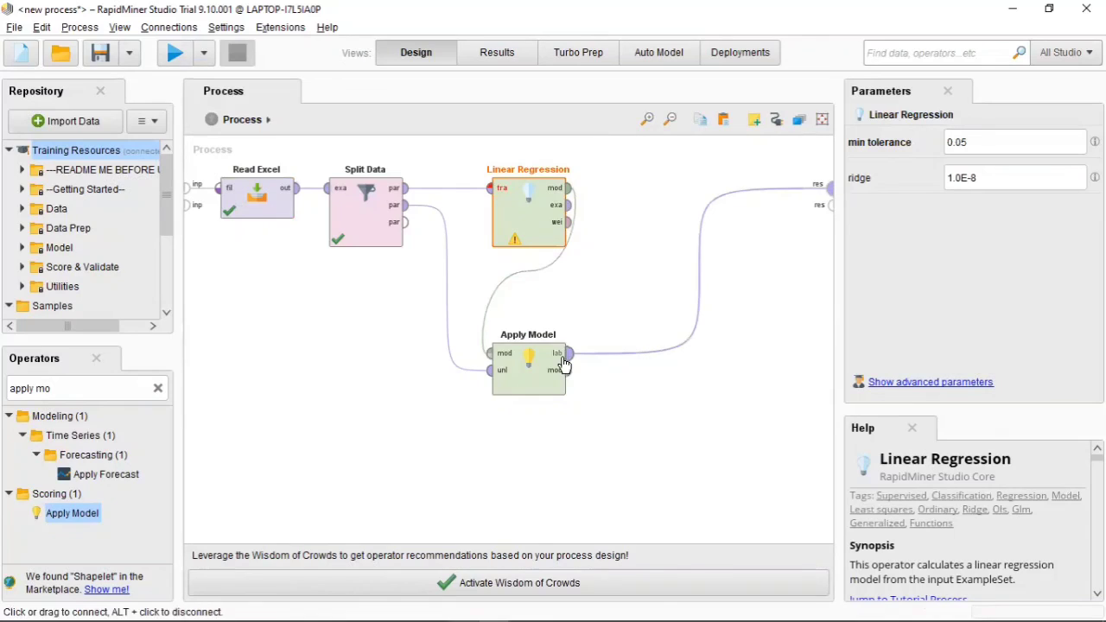
left_click(515, 242)
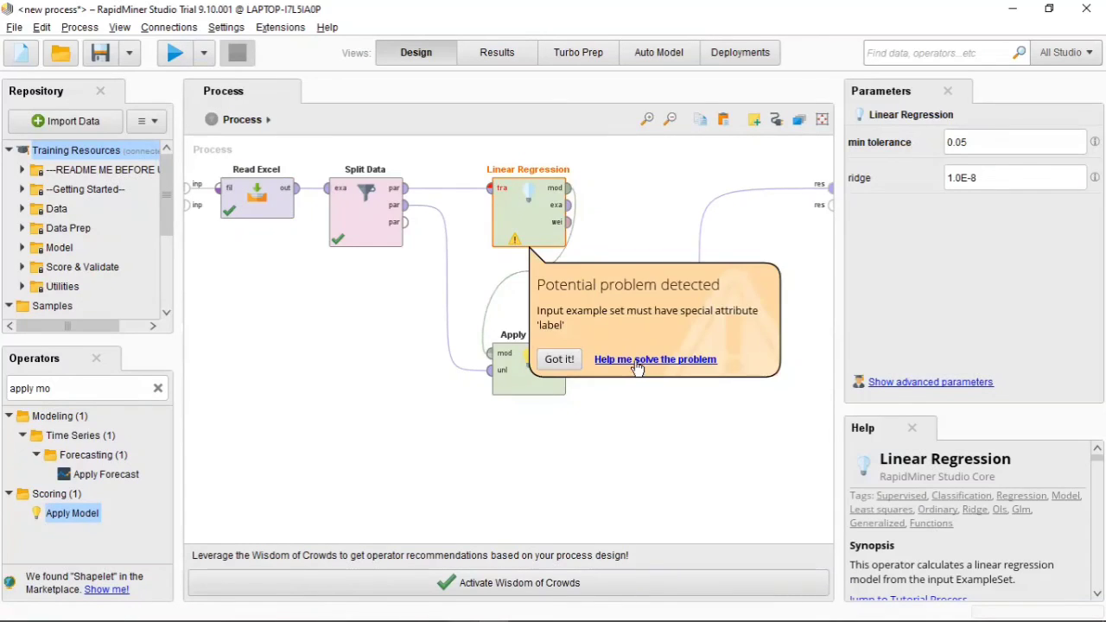
left_click(636, 361)
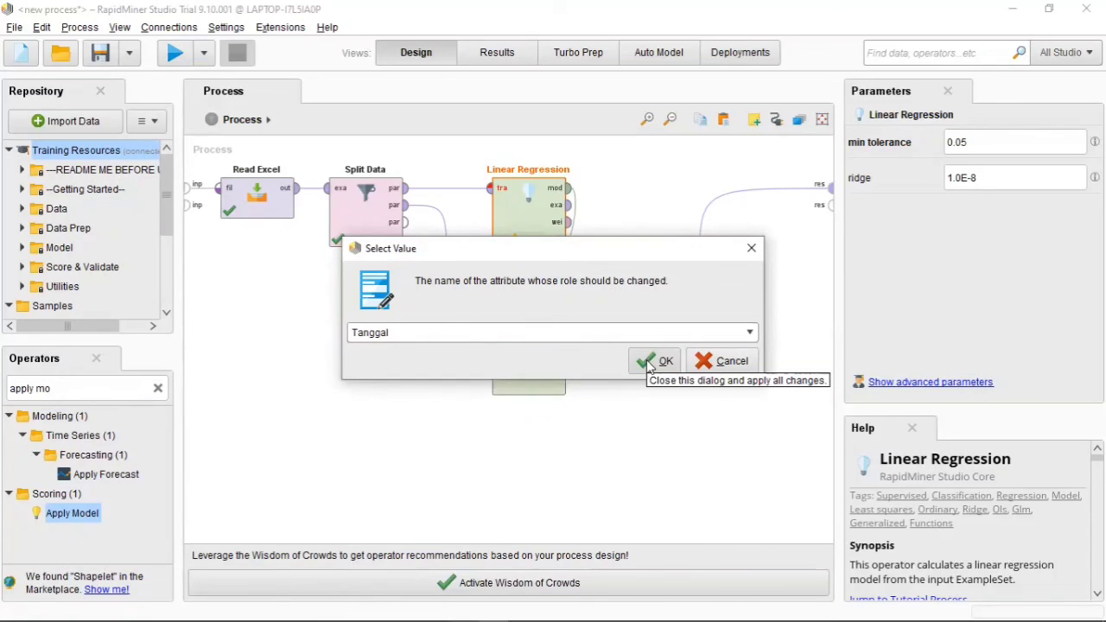
left_click(650, 364)
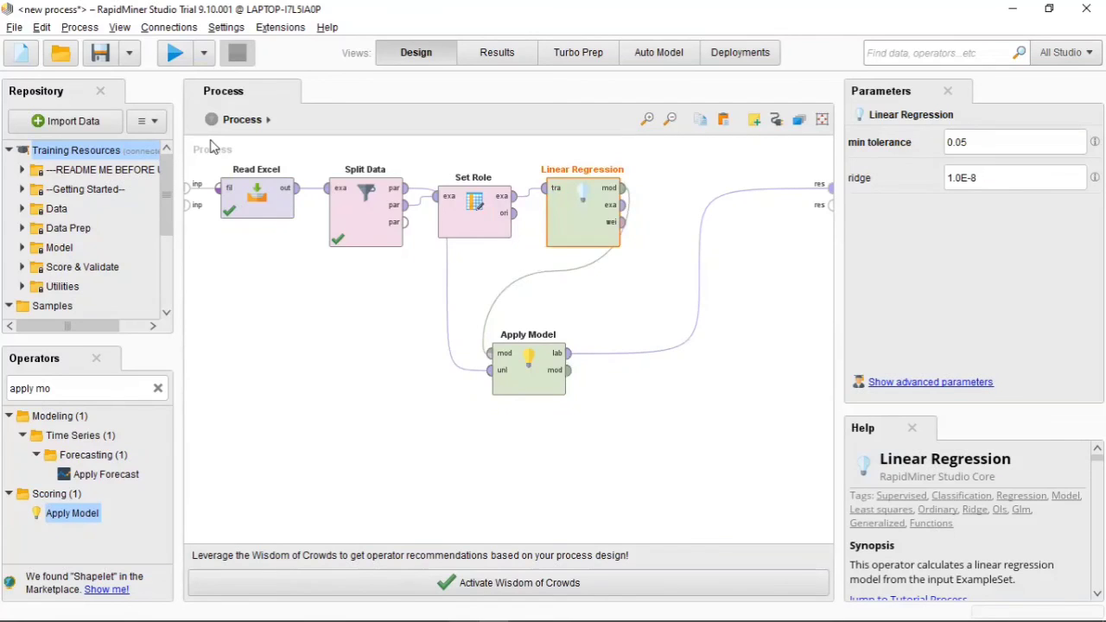
left_click(176, 57)
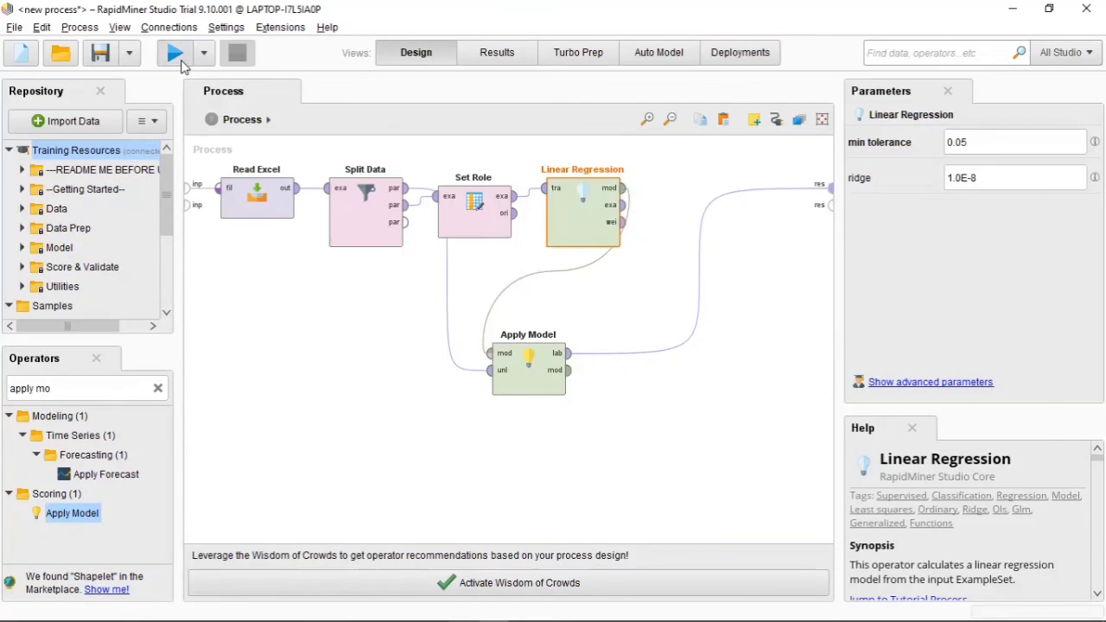